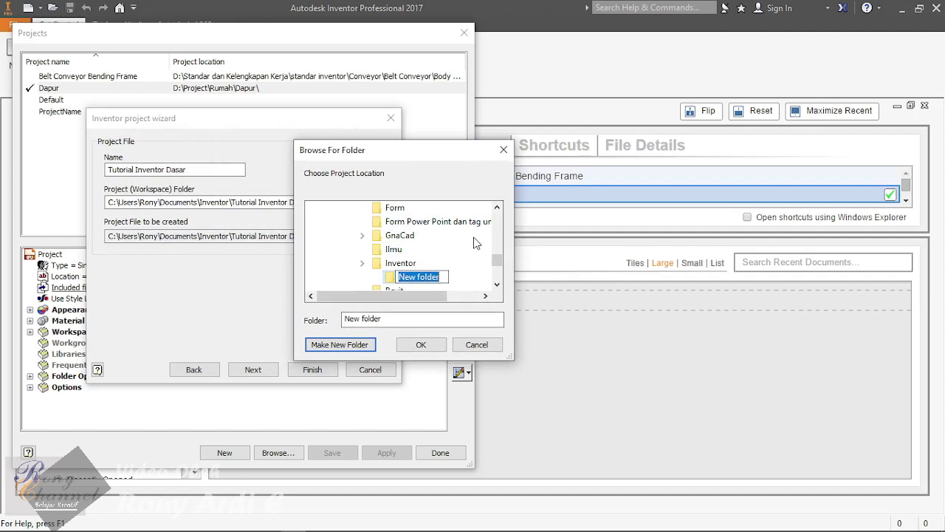
Step: Create the Tutorial Inventor Dasar project in a new workspace folder named Tutorial Dasar, and close the project settings
{"action": "key", "text": "BackSpace"}
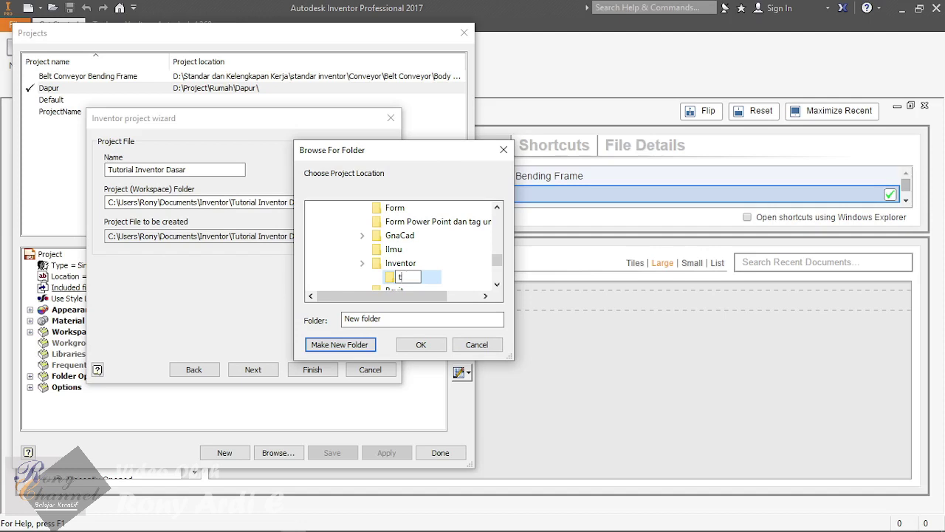
{"action": "type", "text": "Tutorial Dasar"}
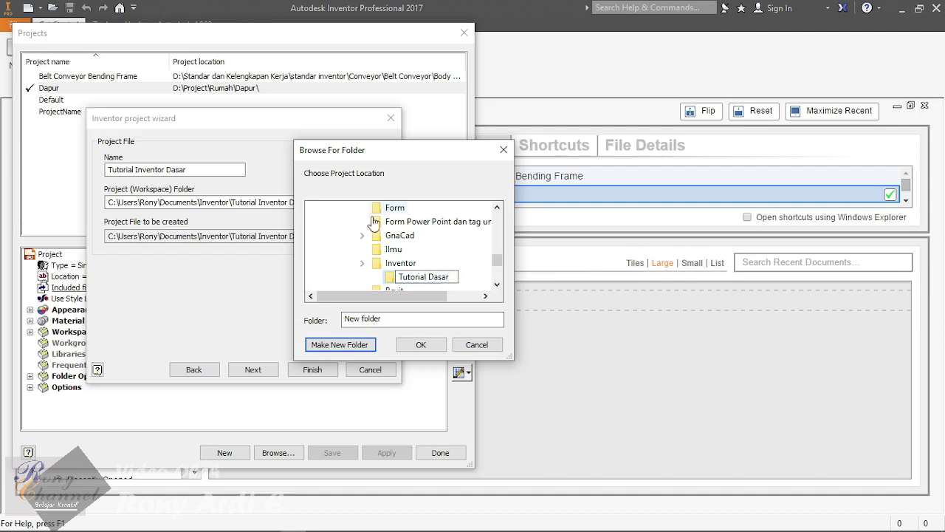
{"action": "key", "text": "Return"}
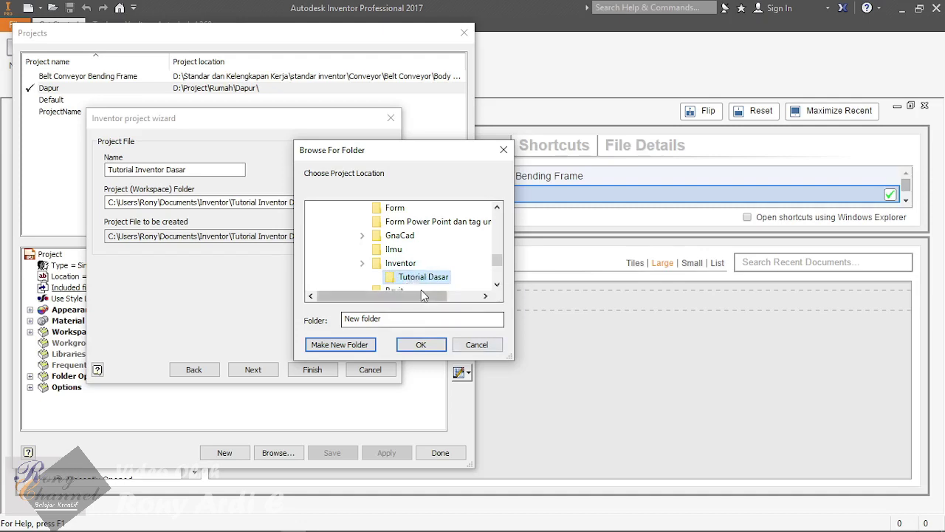
{"action": "left_click", "coordinate": [419, 345]}
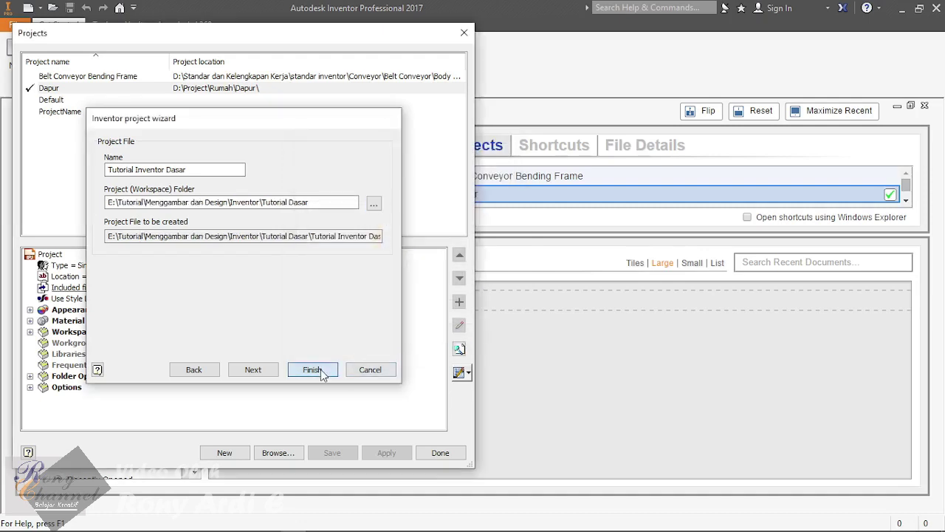
{"action": "left_click", "coordinate": [314, 369]}
{"action": "left_click", "coordinate": [445, 455]}
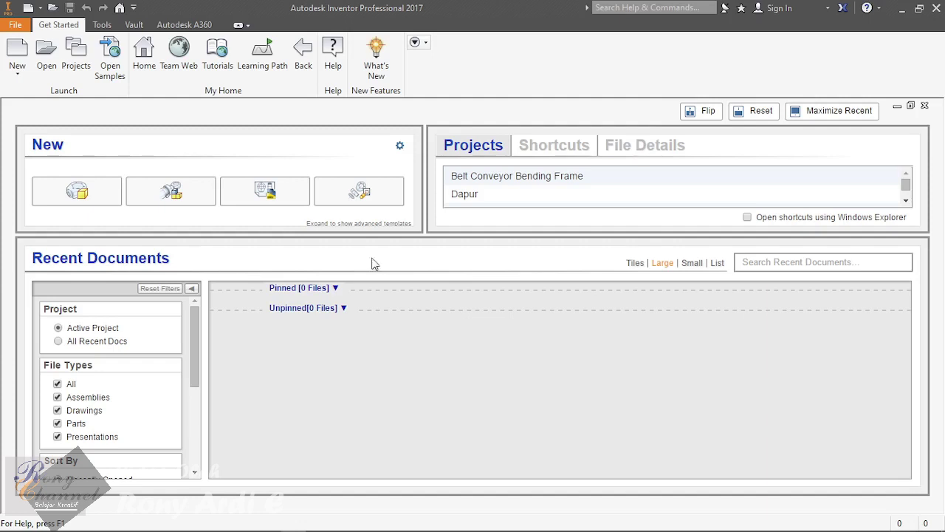
Step: Create a new part file from the metric Standard (mm).ipt template
{"action": "left_click", "coordinate": [23, 53]}
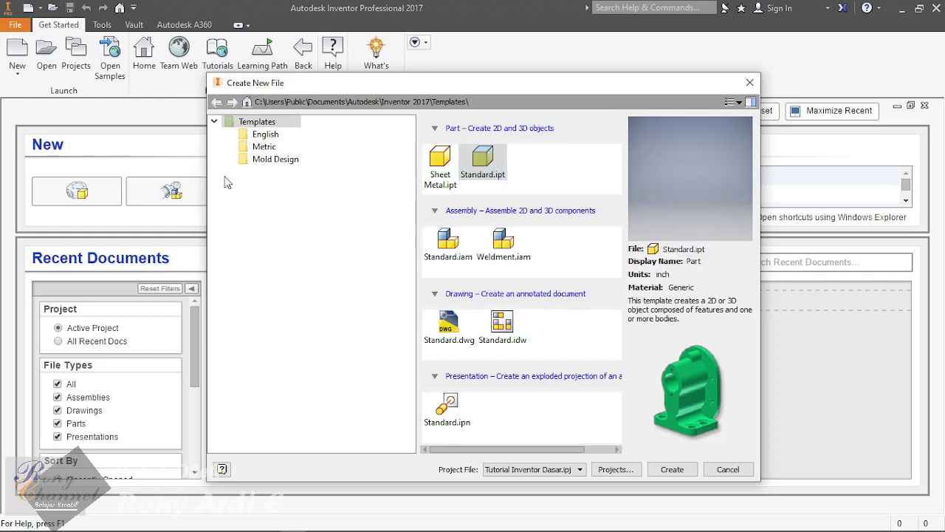
{"action": "left_click", "coordinate": [262, 148]}
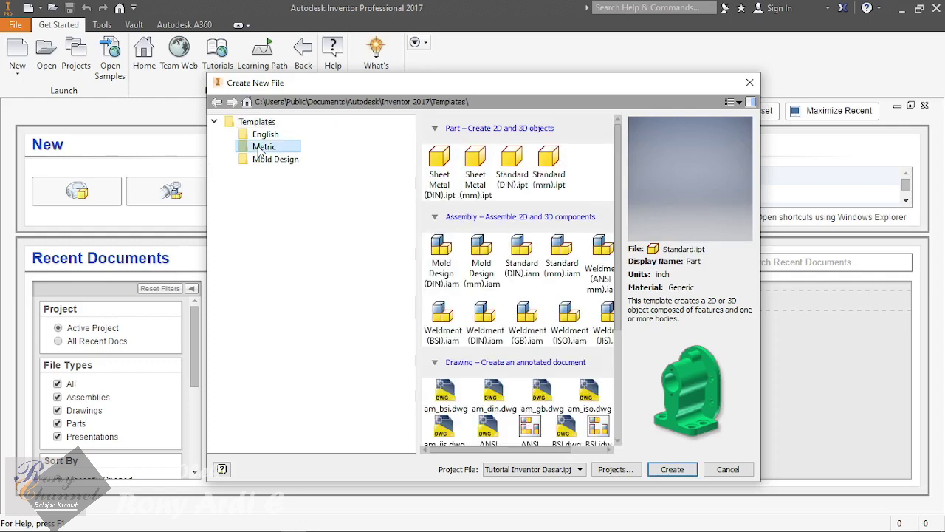
{"action": "left_click", "coordinate": [549, 161]}
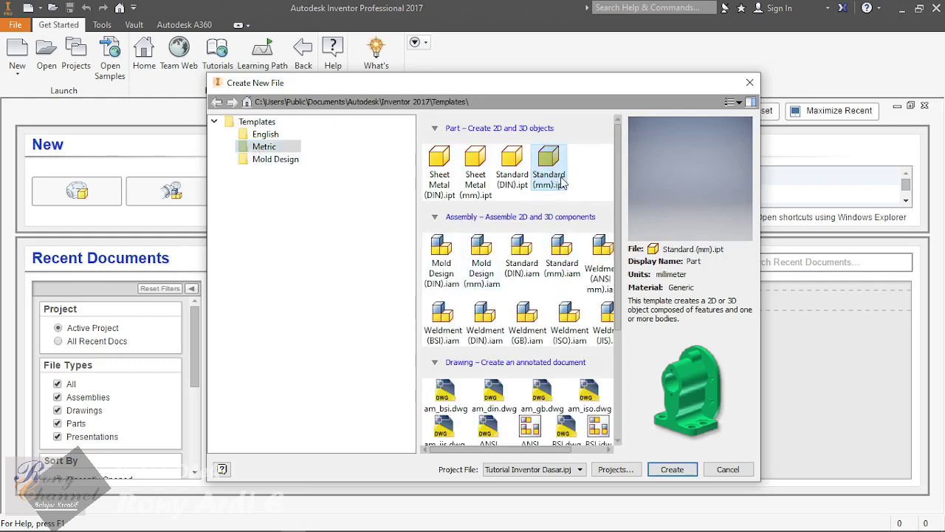
{"action": "left_click", "coordinate": [473, 177]}
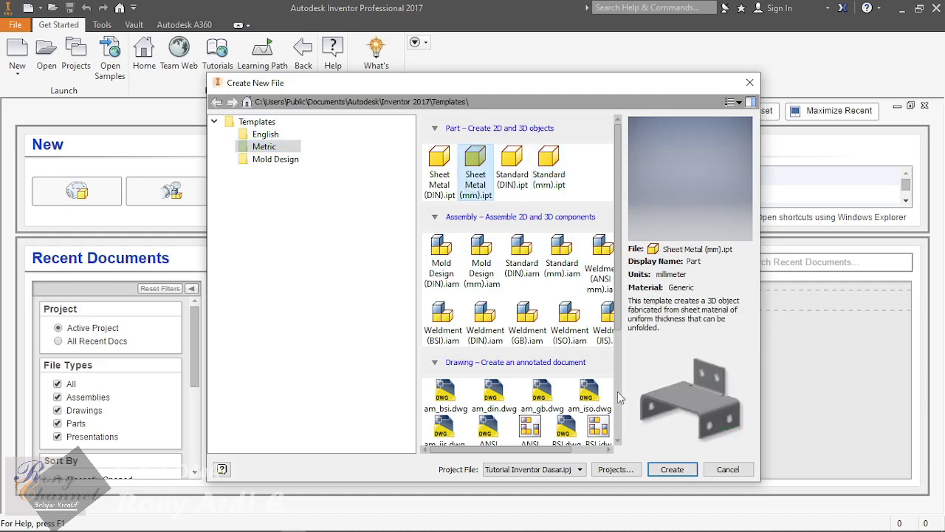
{"action": "left_click", "coordinate": [551, 174]}
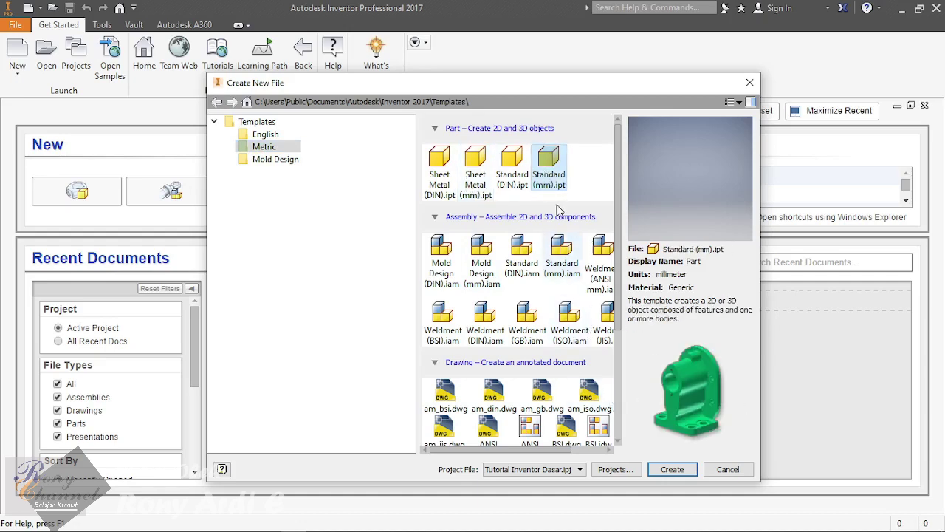
{"action": "double_click", "coordinate": [550, 164]}
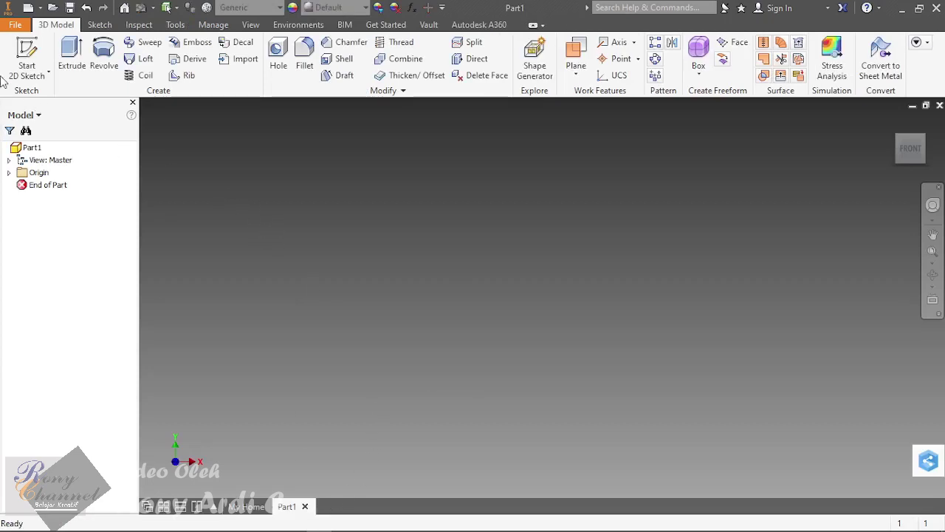
Step: Start a 2D sketch on the horizontal XZ origin plane
{"action": "left_click", "coordinate": [33, 75]}
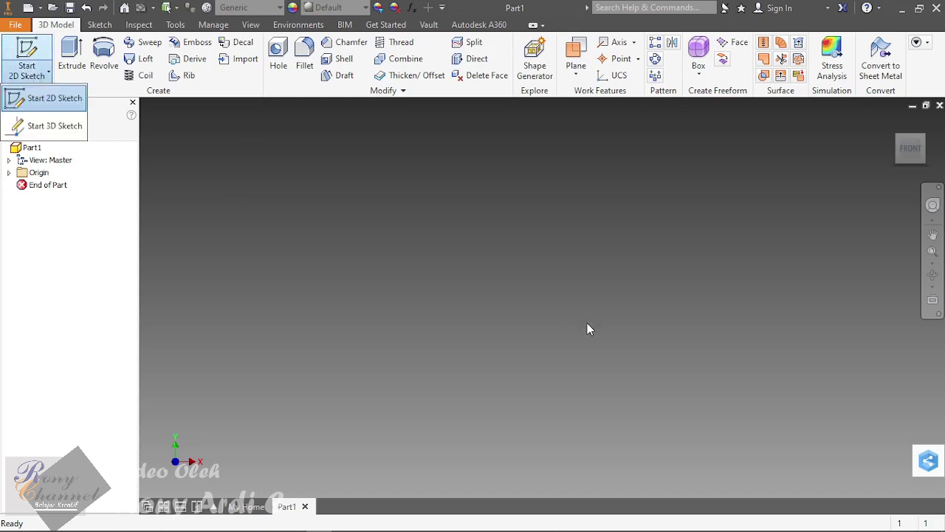
{"action": "left_click", "coordinate": [295, 231]}
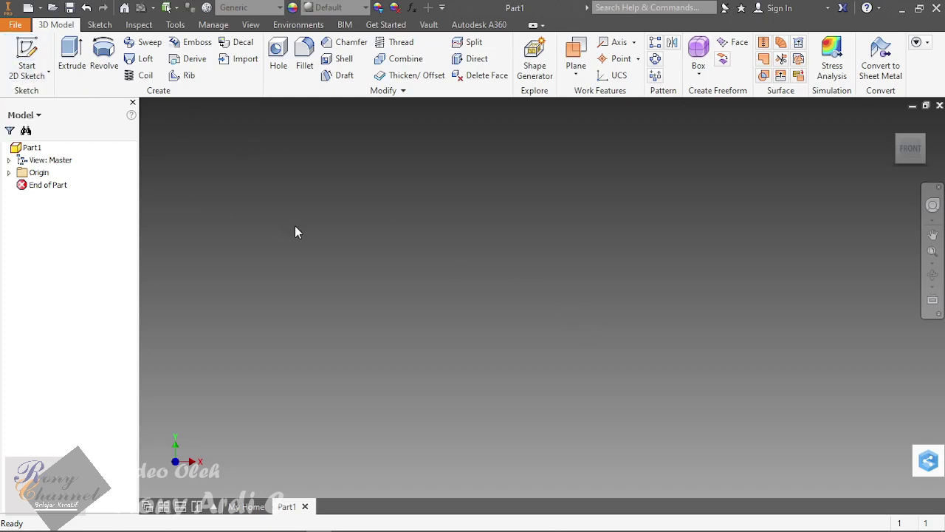
{"action": "left_click", "coordinate": [26, 53]}
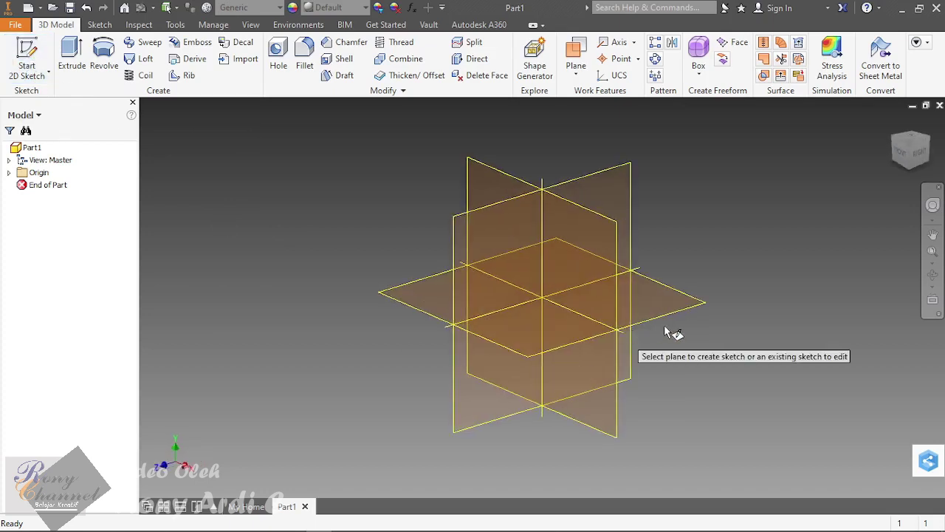
{"action": "left_click", "coordinate": [668, 315]}
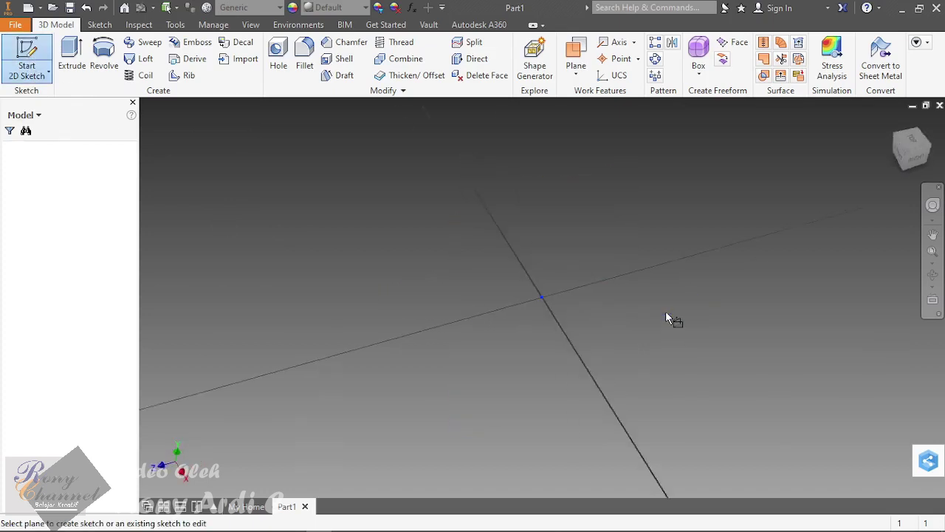
Step: Sketch a circle about 121 mm in diameter centred on the origin
{"action": "left_click", "coordinate": [104, 56]}
{"action": "left_click", "coordinate": [519, 302]}
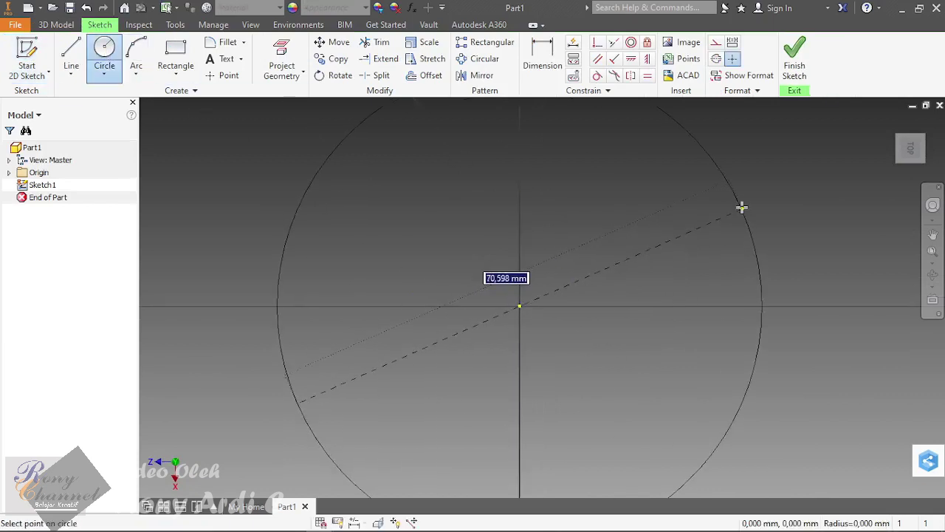
{"action": "scroll", "coordinate": [650, 244], "scroll_direction": "down", "scroll_amount": 4}
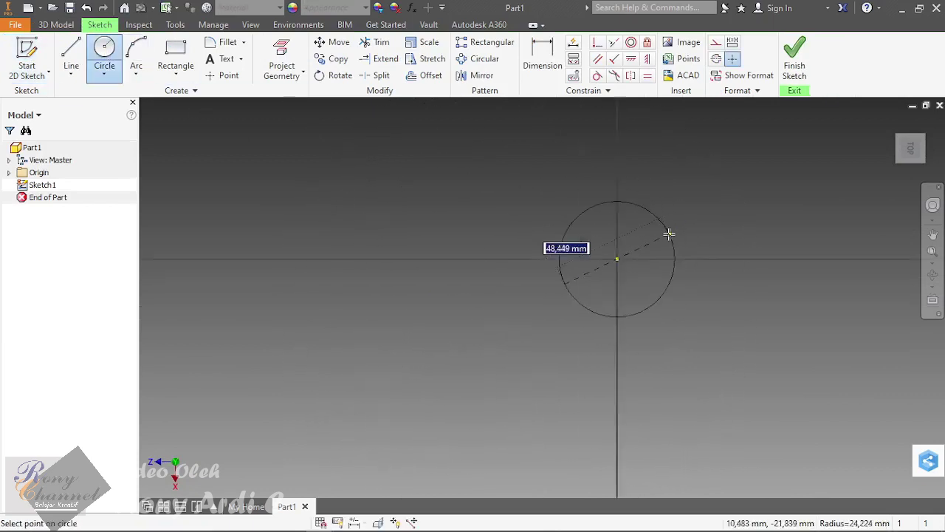
{"action": "left_click", "coordinate": [732, 170]}
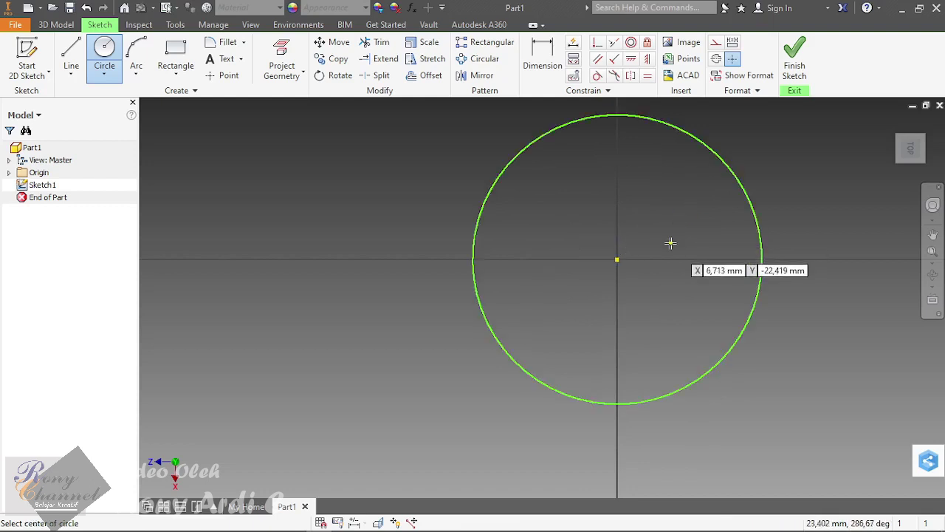
Step: Dimension the circle's diameter and set it to 500 mm
{"action": "key", "text": "d"}
{"action": "left_click", "coordinate": [736, 170]}
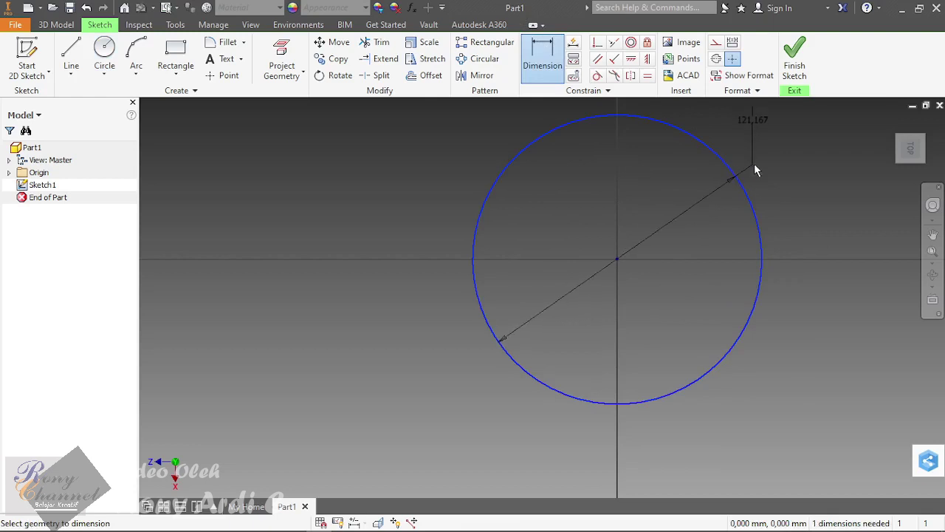
{"action": "left_click", "coordinate": [768, 190]}
{"action": "type", "text": "5"}
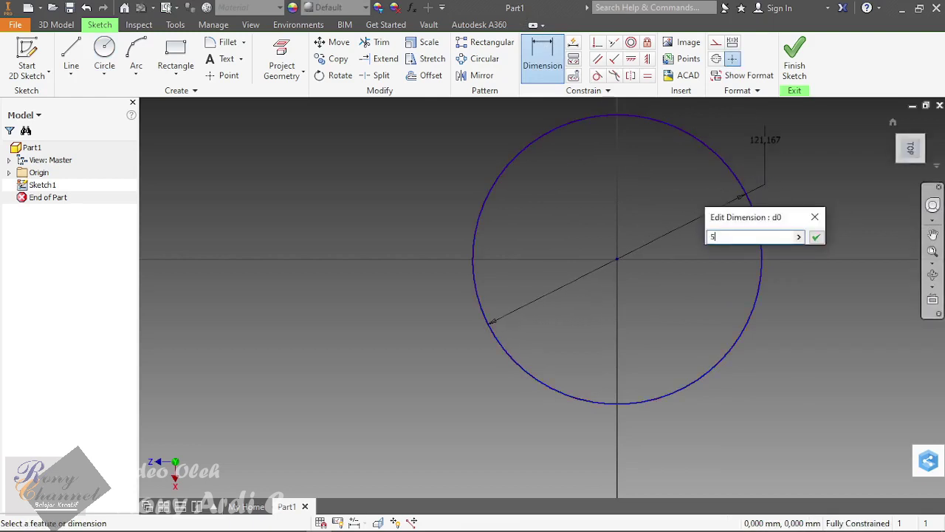
{"action": "type", "text": "00"}
{"action": "key", "text": "Return"}
Step: Reopen the circle's diameter dimension to check its value, and accept it as it is
{"action": "scroll", "coordinate": [362, 312], "scroll_direction": "down", "scroll_amount": 5}
{"action": "scroll", "coordinate": [460, 200], "scroll_direction": "up", "scroll_amount": 2}
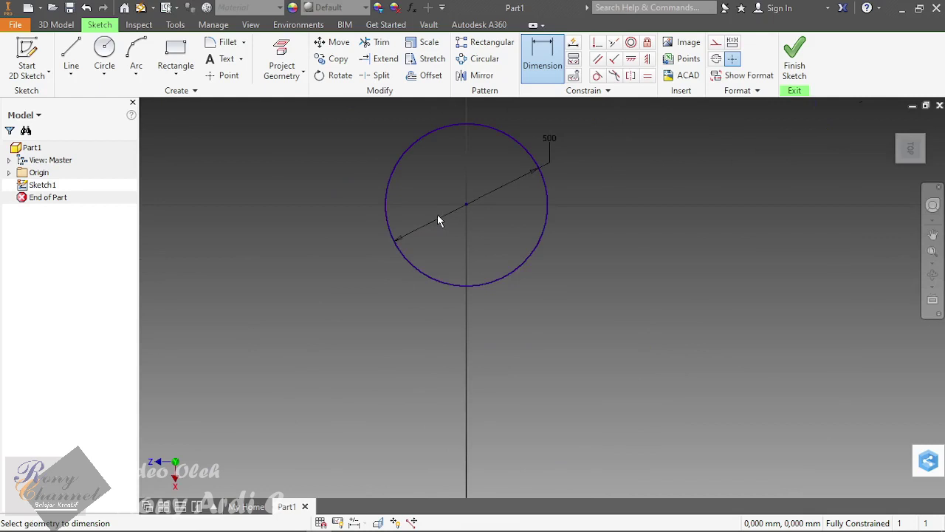
{"action": "scroll", "coordinate": [549, 140], "scroll_direction": "down", "scroll_amount": 2}
{"action": "scroll", "coordinate": [542, 128], "scroll_direction": "up", "scroll_amount": 5}
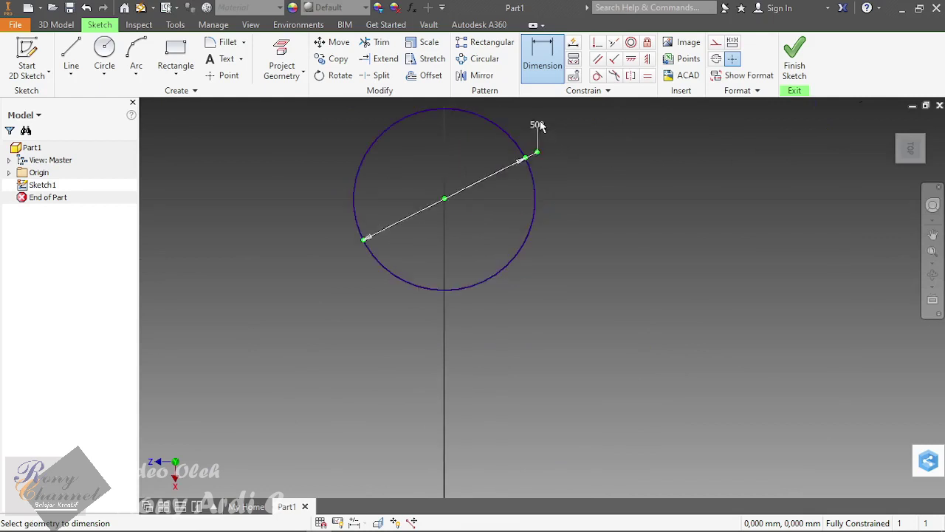
{"action": "scroll", "coordinate": [568, 235], "scroll_direction": "down", "scroll_amount": 2}
{"action": "scroll", "coordinate": [585, 304], "scroll_direction": "up", "scroll_amount": 3}
{"action": "double_click", "coordinate": [578, 307]}
{"action": "left_click", "coordinate": [572, 358]}
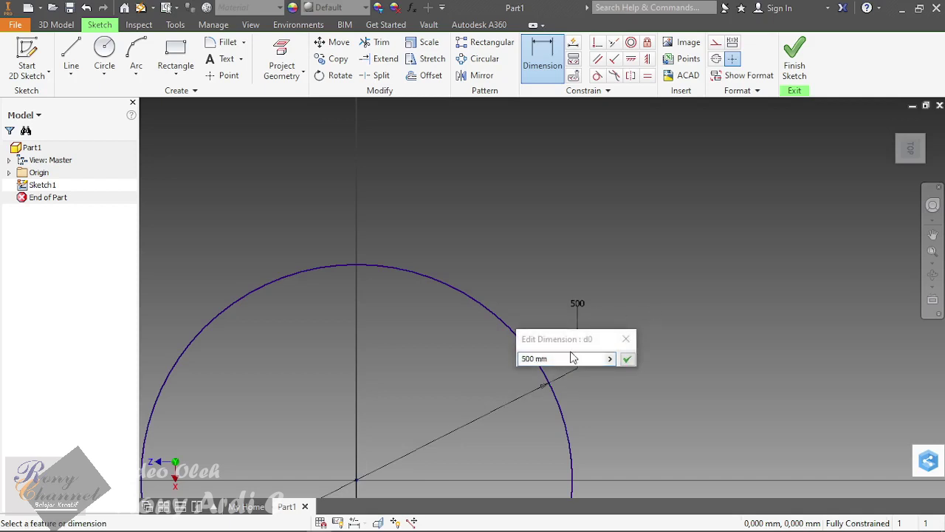
{"action": "left_click", "coordinate": [628, 358]}
{"action": "scroll", "coordinate": [555, 219], "scroll_direction": "down", "scroll_amount": 2}
{"action": "scroll", "coordinate": [589, 270], "scroll_direction": "down", "scroll_amount": 2}
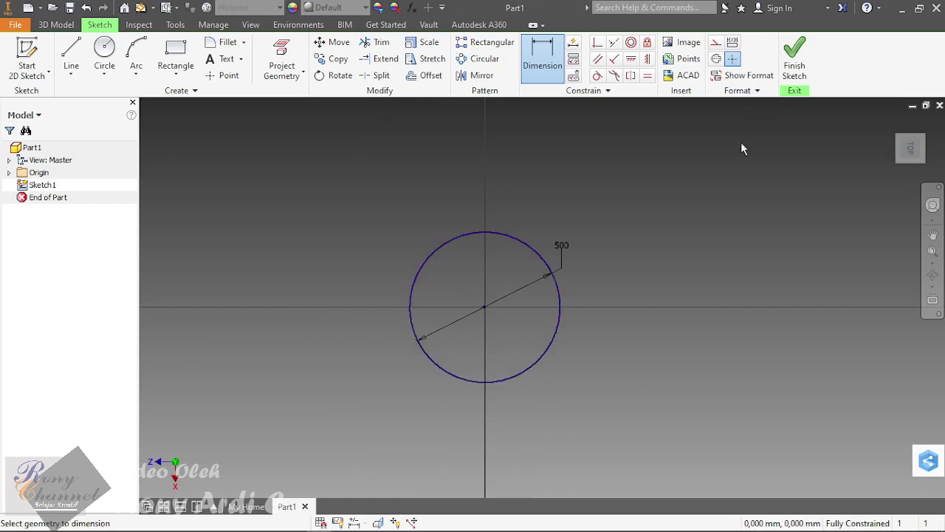
Step: Finish the circle sketch and start a new 2D sketch on the YZ origin plane
{"action": "left_click", "coordinate": [794, 59]}
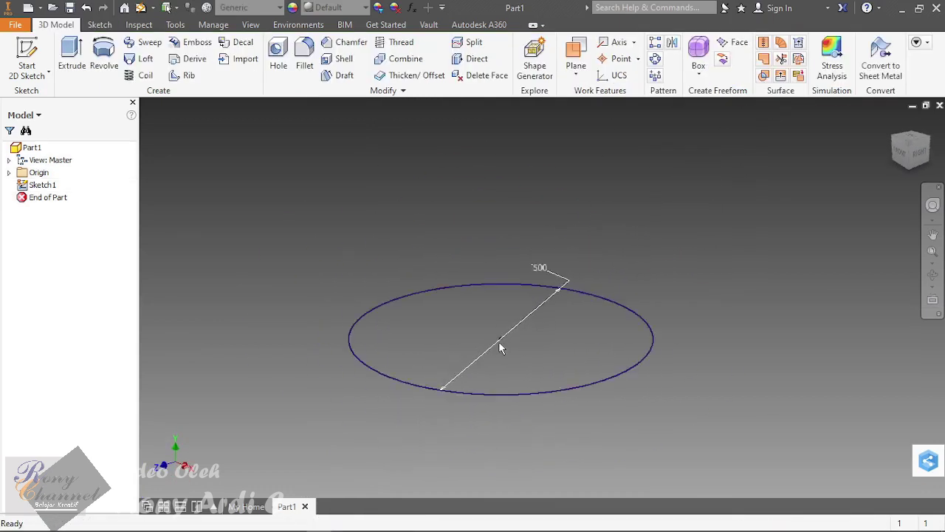
{"action": "left_click", "coordinate": [10, 172]}
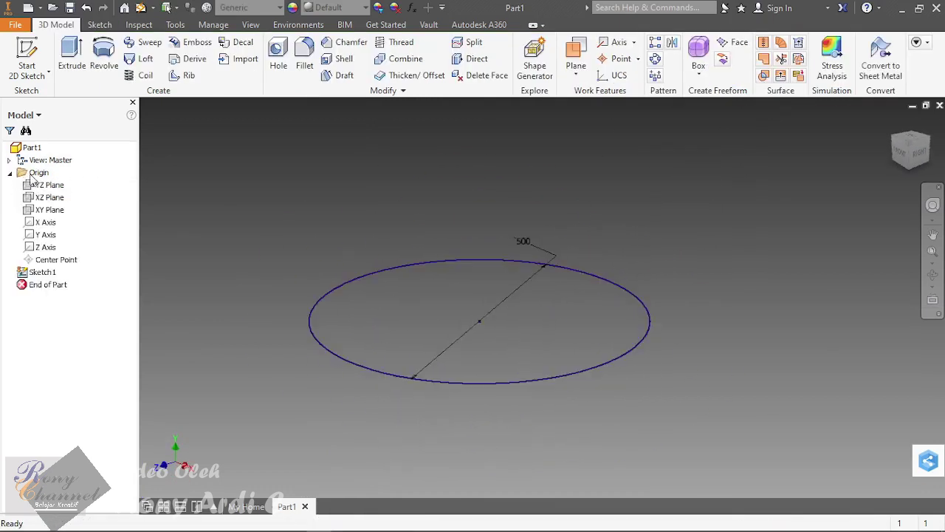
{"action": "left_click", "coordinate": [48, 184]}
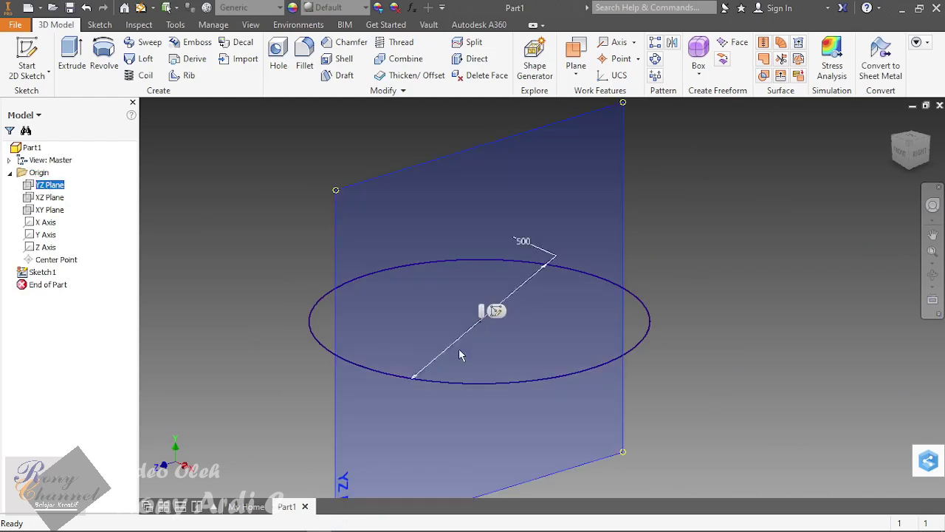
{"action": "left_click", "coordinate": [492, 310]}
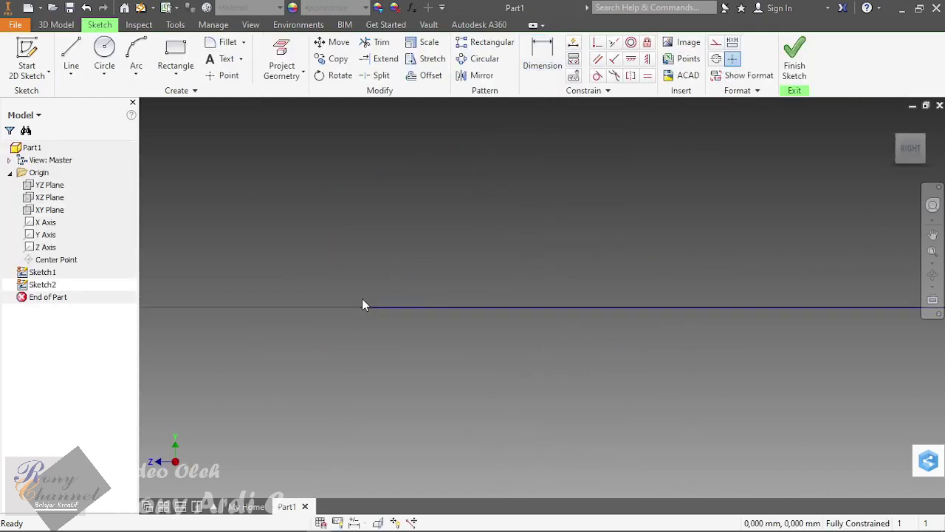
Step: Project the circle from the first sketch into the YZ plane sketch as reference geometry
{"action": "mouse_move", "coordinate": [362, 316]}
{"action": "middle_mouse_down", "text": "shift"}
{"action": "mouse_move", "coordinate": [480, 336]}
{"action": "mouse_move", "coordinate": [556, 318]}
{"action": "mouse_move", "coordinate": [610, 338]}
{"action": "mouse_move", "coordinate": [625, 359]}
{"action": "middle_mouse_up", "text": "shift"}
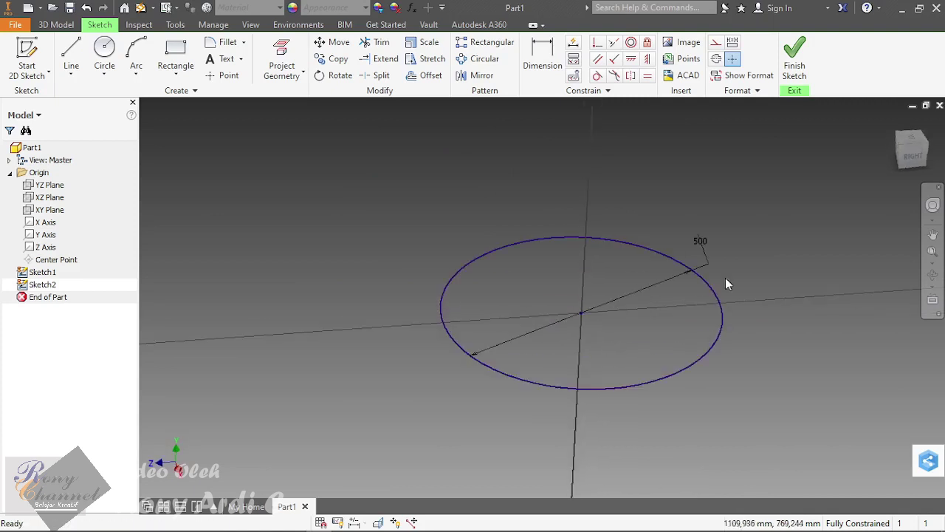
{"action": "scroll", "coordinate": [456, 313], "scroll_direction": "down", "scroll_amount": 5}
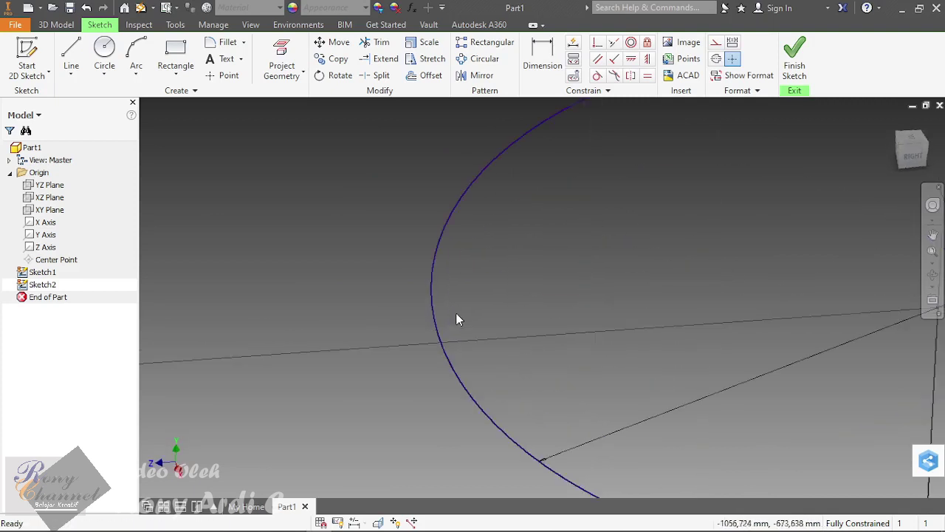
{"action": "left_click", "coordinate": [101, 47]}
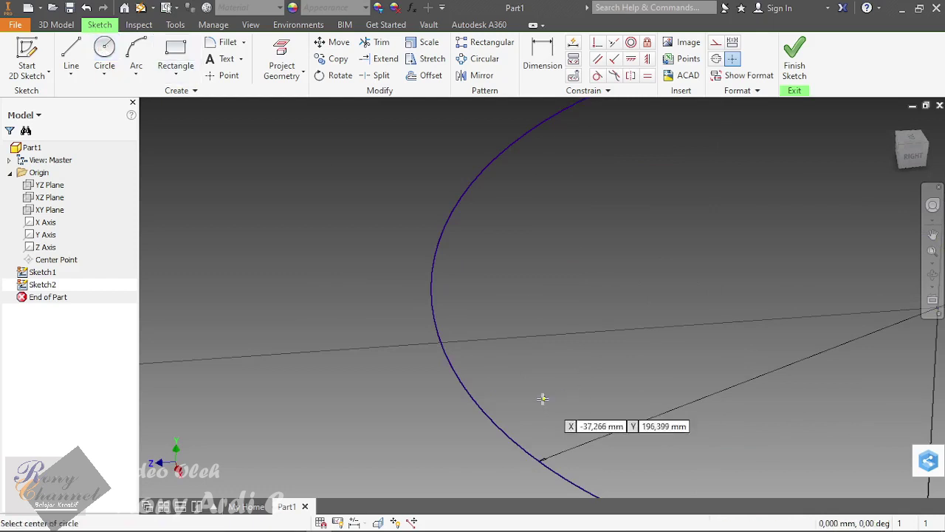
{"action": "scroll", "coordinate": [441, 338], "scroll_direction": "down", "scroll_amount": 2}
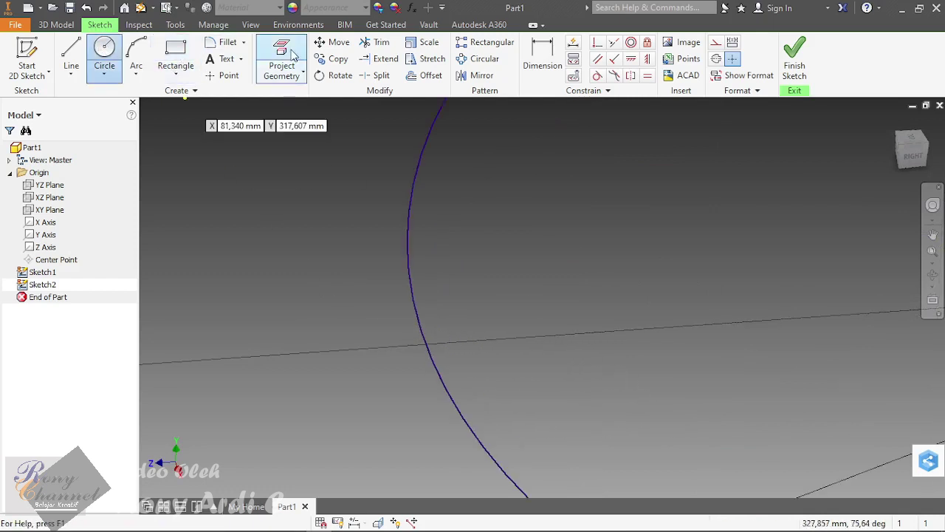
{"action": "left_click", "coordinate": [282, 61]}
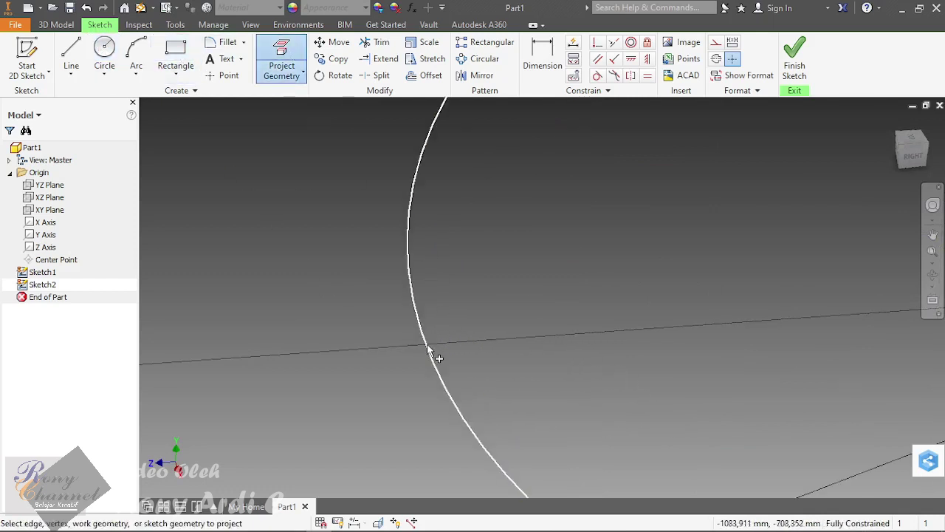
{"action": "left_click", "coordinate": [281, 48]}
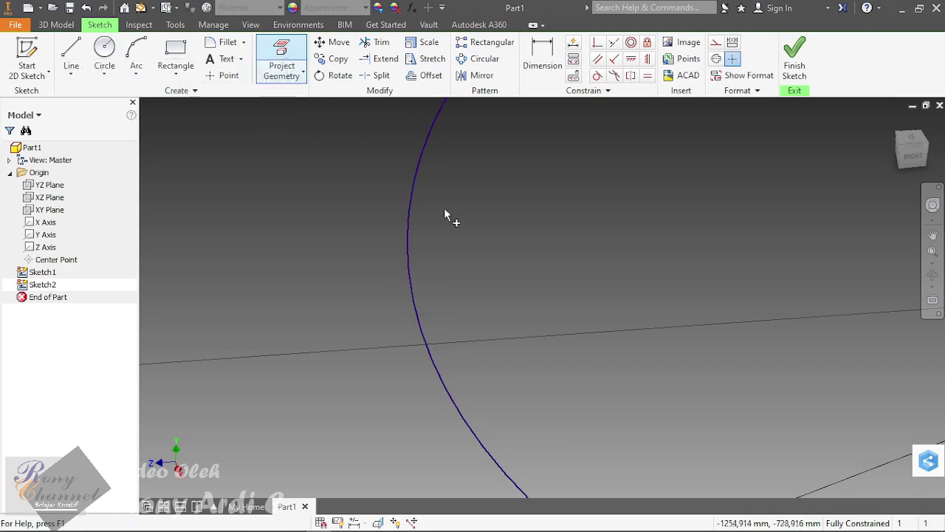
{"action": "left_click", "coordinate": [282, 48]}
{"action": "scroll", "coordinate": [317, 367], "scroll_direction": "down", "scroll_amount": 5}
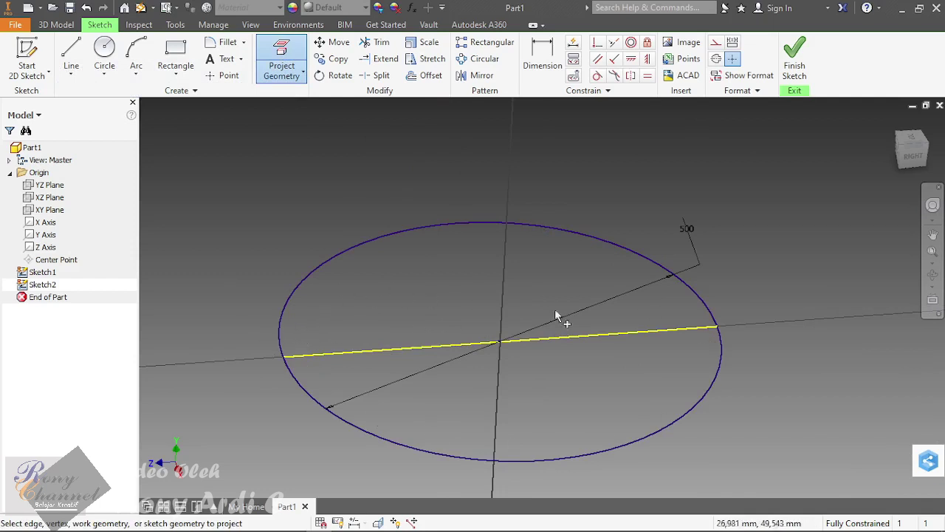
Step: Draw a 30 mm diameter circle centred on the end of the projected line, where it meets the large circle
{"action": "mouse_move", "coordinate": [508, 320]}
{"action": "middle_mouse_down", "text": "shift"}
{"action": "mouse_move", "coordinate": [515, 308]}
{"action": "mouse_move", "coordinate": [702, 236]}
{"action": "middle_mouse_up", "text": "shift"}
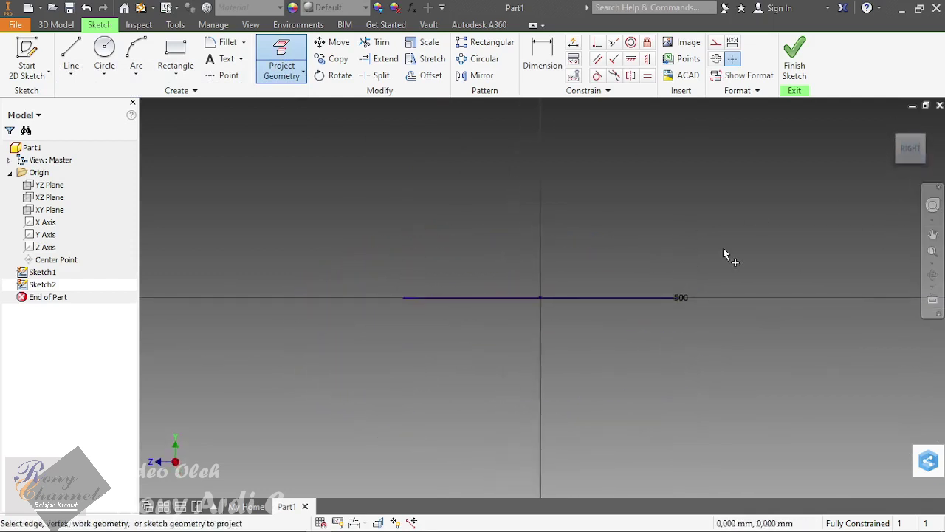
{"action": "middle_click_drag", "start_coordinate": [405, 217], "coordinate": [524, 232], "text": "shift"}
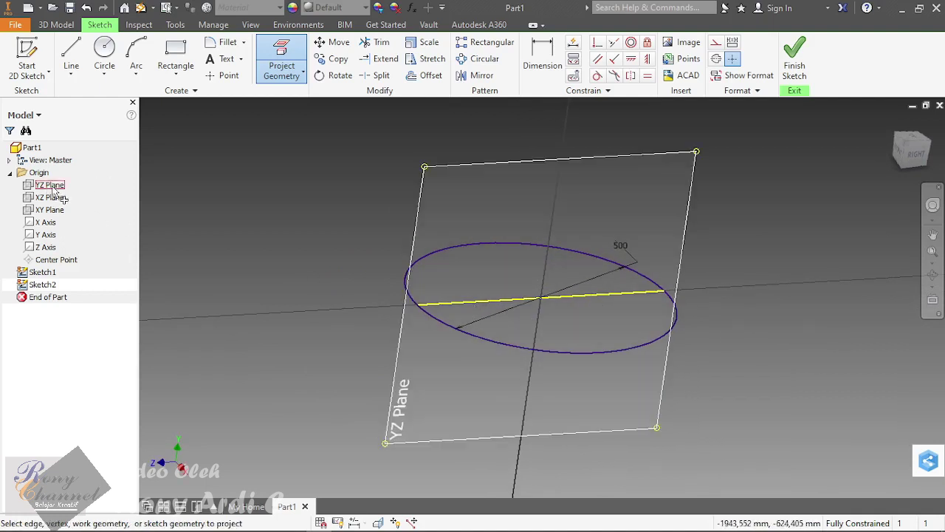
{"action": "scroll", "coordinate": [432, 336], "scroll_direction": "up", "scroll_amount": 3}
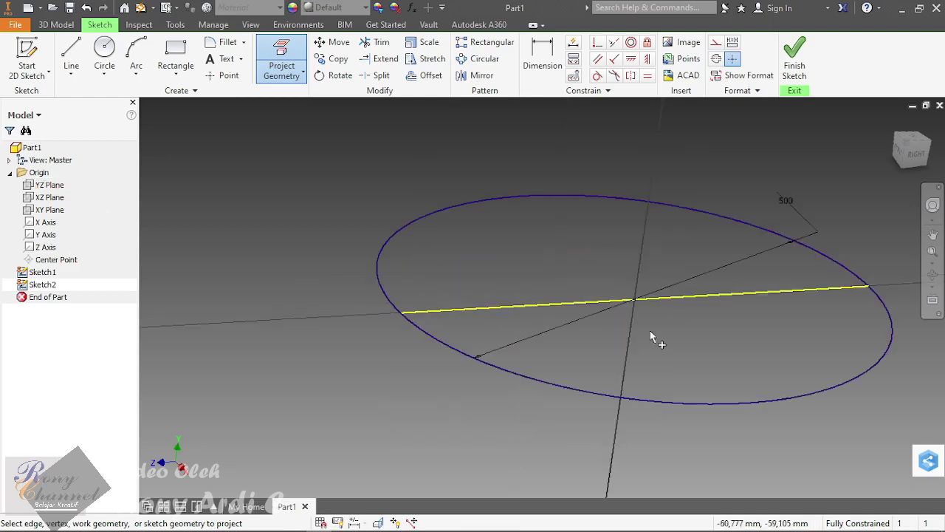
{"action": "scroll", "coordinate": [428, 295], "scroll_direction": "up", "scroll_amount": 3}
{"action": "left_click", "coordinate": [104, 47]}
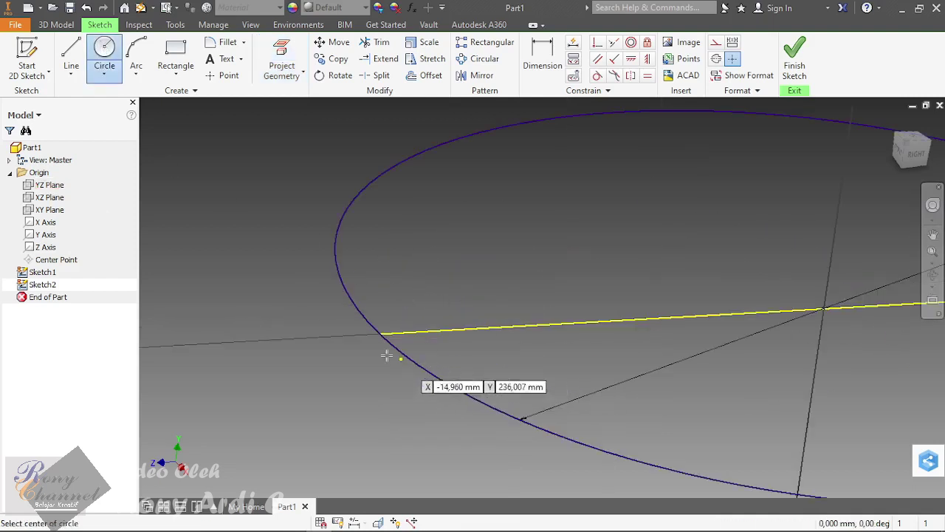
{"action": "scroll", "coordinate": [395, 336], "scroll_direction": "up", "scroll_amount": 3}
{"action": "left_click", "coordinate": [403, 306]}
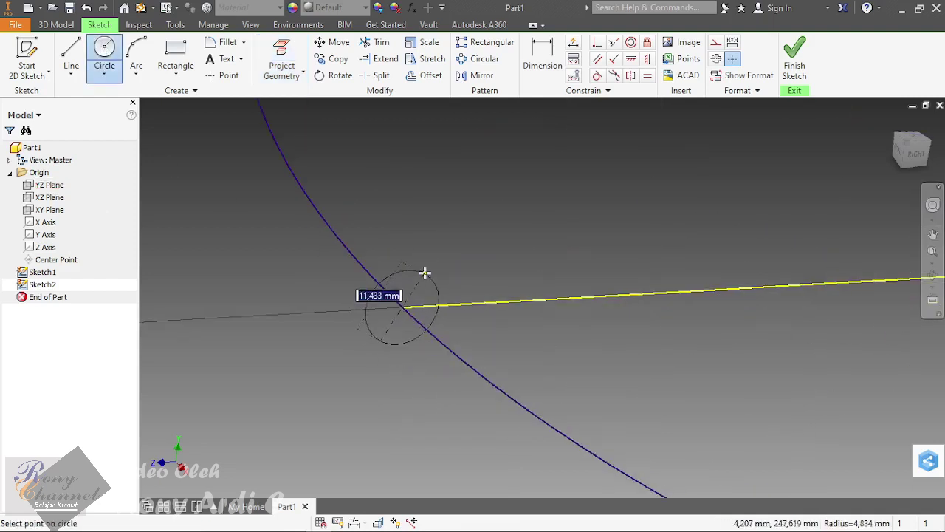
{"action": "type", "text": "30"}
{"action": "key", "text": "Return"}
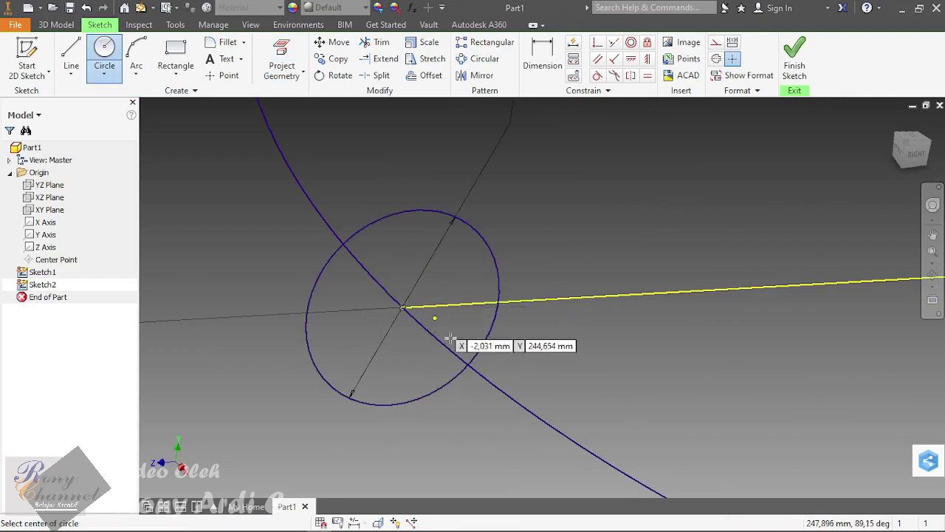
{"action": "key", "text": "Escape"}
Step: Offset the 30 mm circle inward, dimension the gap between the two circles as 3 mm, and finish the sketch
{"action": "key", "text": "o"}
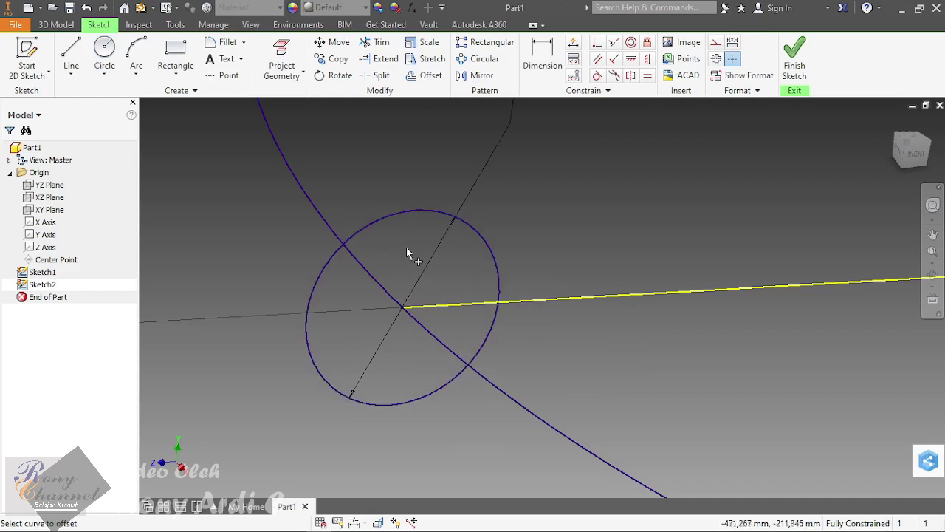
{"action": "left_click", "coordinate": [401, 215]}
{"action": "left_click", "coordinate": [405, 228]}
{"action": "left_click", "coordinate": [547, 44]}
{"action": "left_click", "coordinate": [418, 214]}
{"action": "left_click", "coordinate": [417, 227]}
{"action": "left_click", "coordinate": [416, 220]}
{"action": "type", "text": "3"}
{"action": "key", "text": "Return"}
{"action": "left_click", "coordinate": [795, 65]}
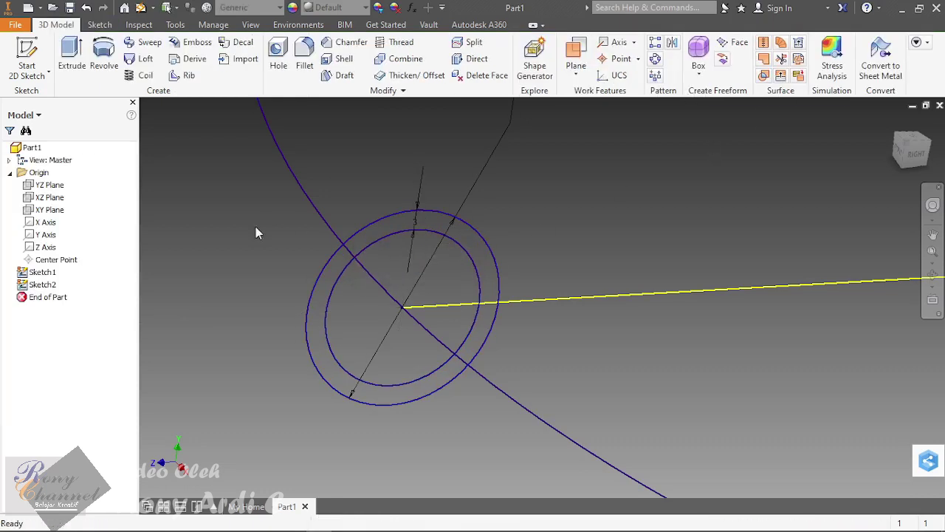
{"action": "scroll", "coordinate": [260, 340], "scroll_direction": "up", "scroll_amount": 5}
{"action": "scroll", "coordinate": [295, 323], "scroll_direction": "up", "scroll_amount": 5}
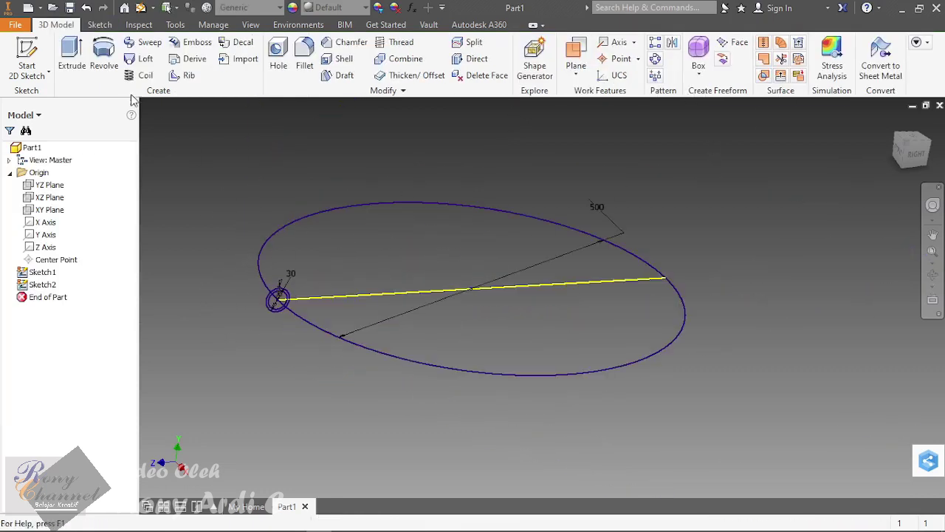
{"action": "left_click", "coordinate": [77, 60]}
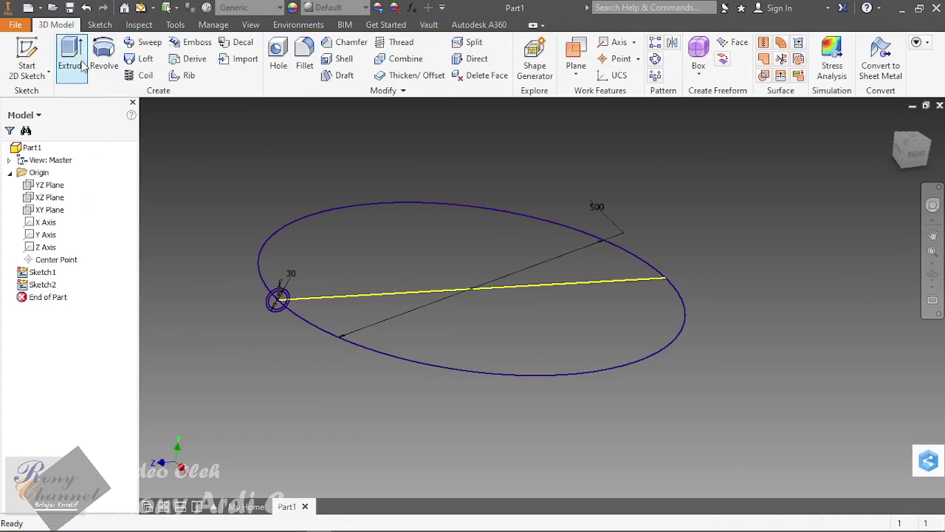
{"action": "left_click_drag", "start_coordinate": [225, 276], "coordinate": [585, 314]}
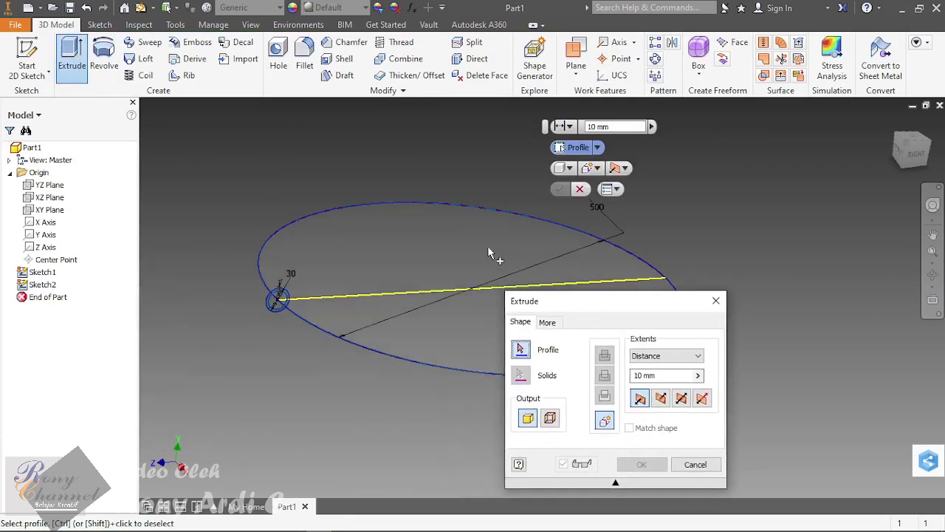
{"action": "left_click", "coordinate": [669, 356]}
Step: Start a Sweep using the ring between the 30 mm circle and its inner offset as the profile
{"action": "left_click", "coordinate": [146, 44]}
{"action": "scroll", "coordinate": [438, 380], "scroll_direction": "down", "scroll_amount": 8}
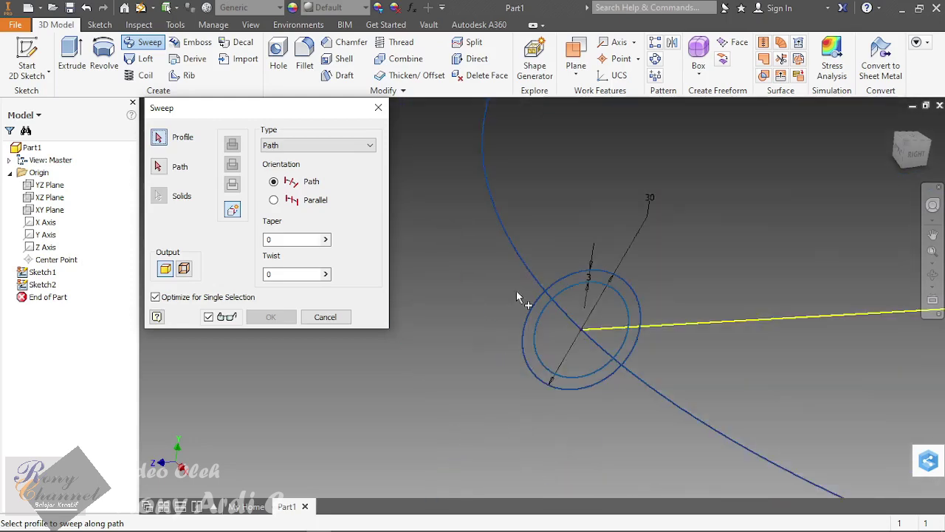
{"action": "scroll", "coordinate": [520, 325], "scroll_direction": "down", "scroll_amount": 5}
{"action": "left_click", "coordinate": [573, 329]}
{"action": "scroll", "coordinate": [458, 369], "scroll_direction": "up", "scroll_amount": 6}
{"action": "scroll", "coordinate": [474, 353], "scroll_direction": "up", "scroll_amount": 5}
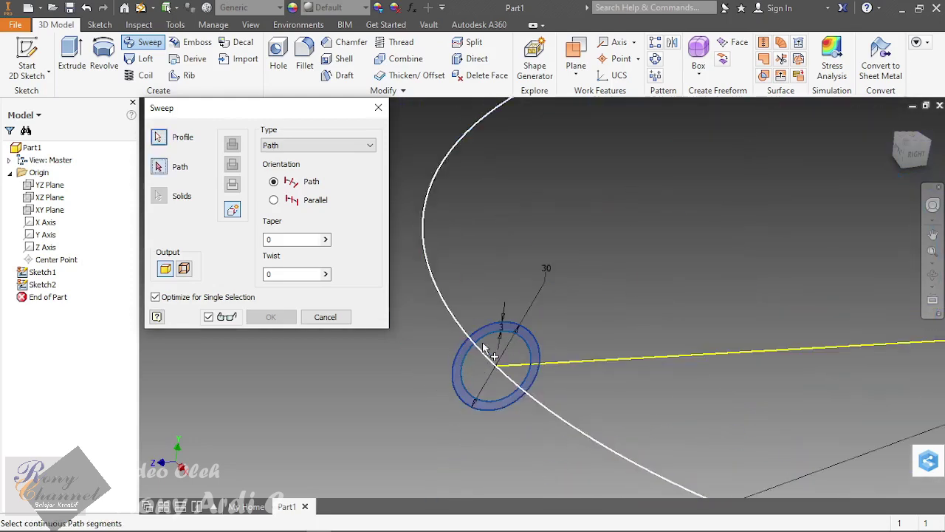
Step: Keep the sweep type as Path, pick the 500 mm circle as the path, and create the hollow ring
{"action": "left_click", "coordinate": [281, 146]}
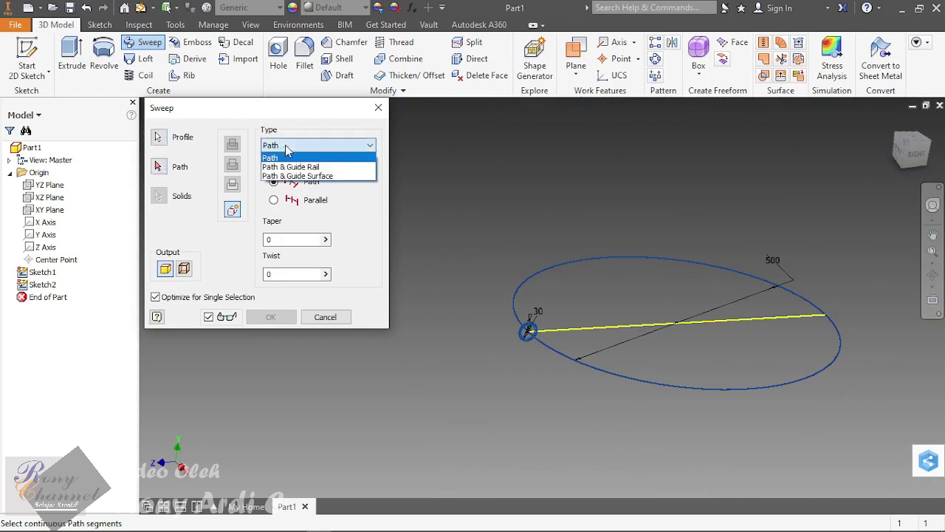
{"action": "left_click", "coordinate": [281, 157]}
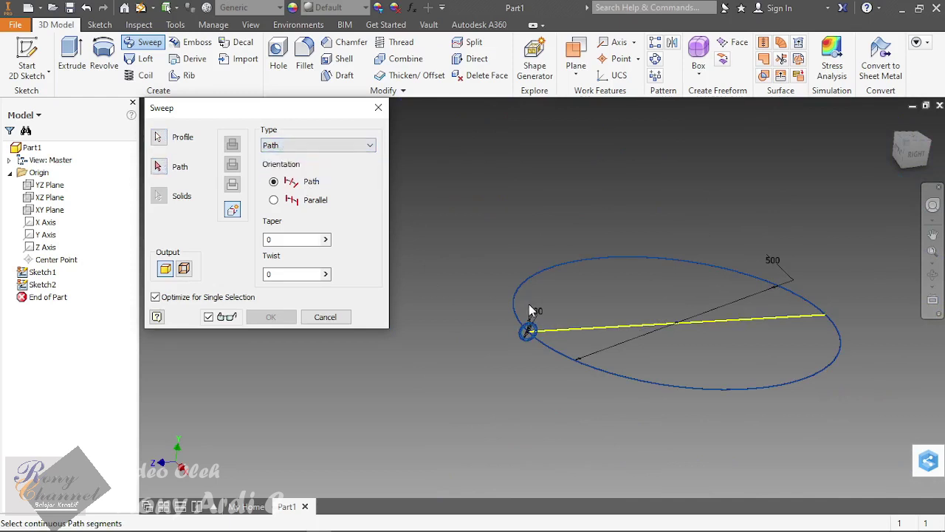
{"action": "scroll", "coordinate": [510, 325], "scroll_direction": "down", "scroll_amount": 2}
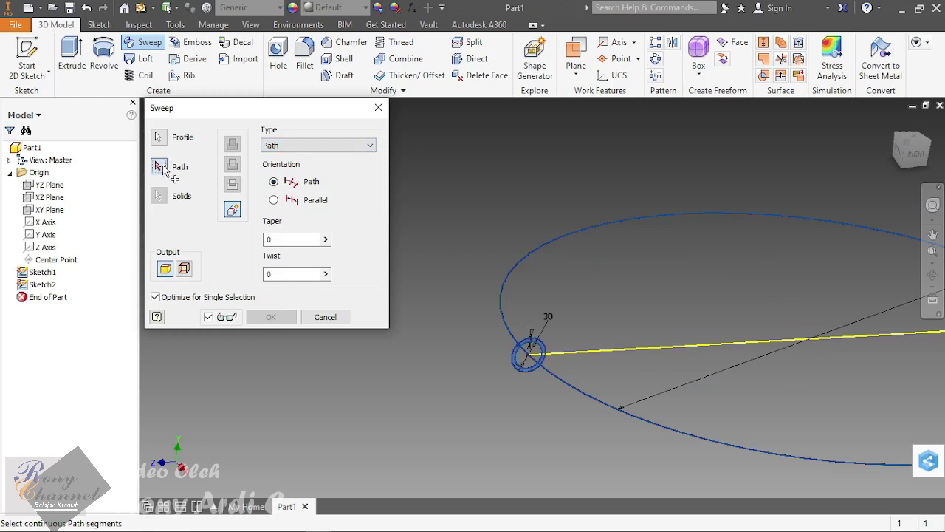
{"action": "left_click", "coordinate": [503, 302]}
{"action": "scroll", "coordinate": [509, 255], "scroll_direction": "up", "scroll_amount": 1}
{"action": "scroll", "coordinate": [603, 238], "scroll_direction": "up", "scroll_amount": 2}
{"action": "scroll", "coordinate": [516, 271], "scroll_direction": "down", "scroll_amount": 2}
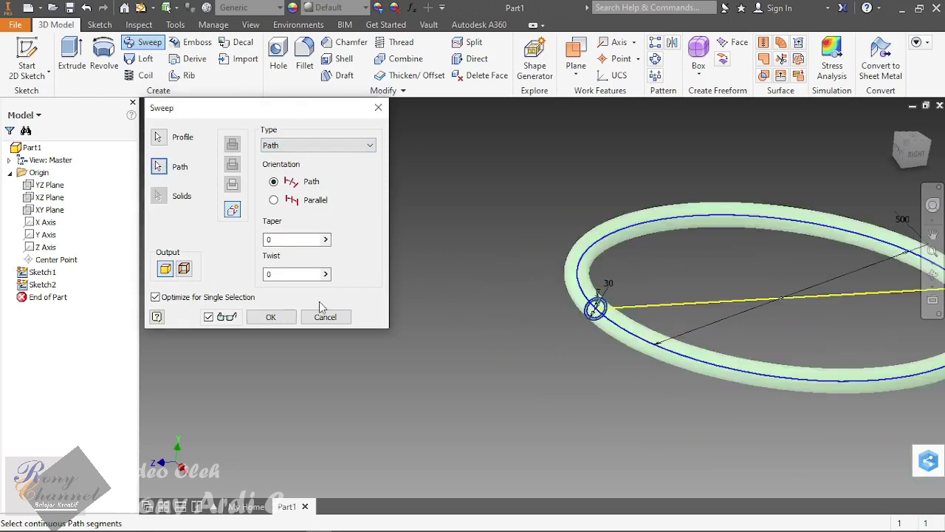
{"action": "left_click", "coordinate": [271, 317]}
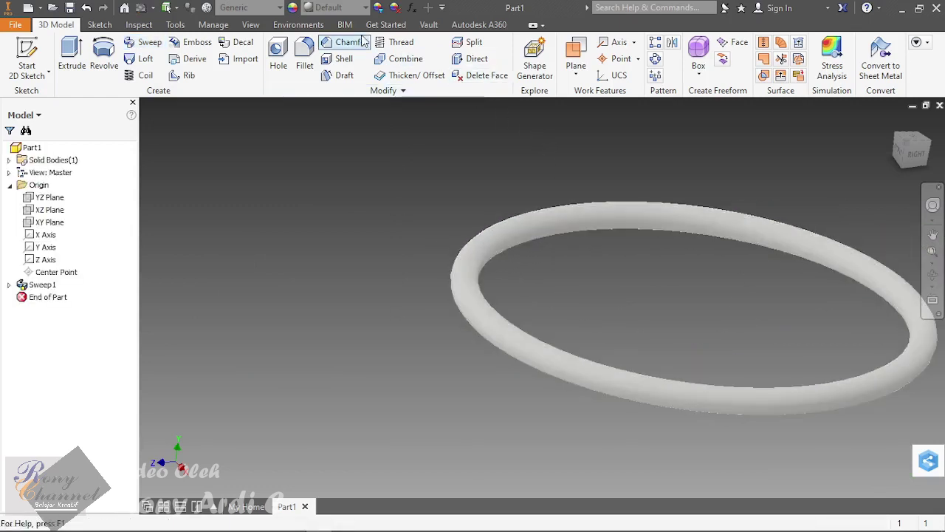
Step: Cut the ring with a half section view at the YZ plane with 0 mm offset and inspect the hollow ends
{"action": "left_click", "coordinate": [255, 25]}
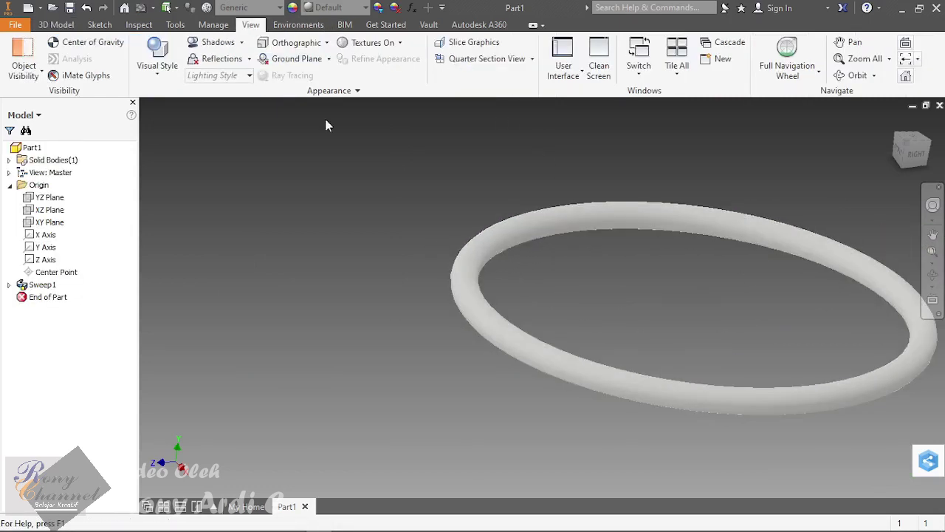
{"action": "left_click", "coordinate": [531, 59]}
{"action": "left_click", "coordinate": [452, 109]}
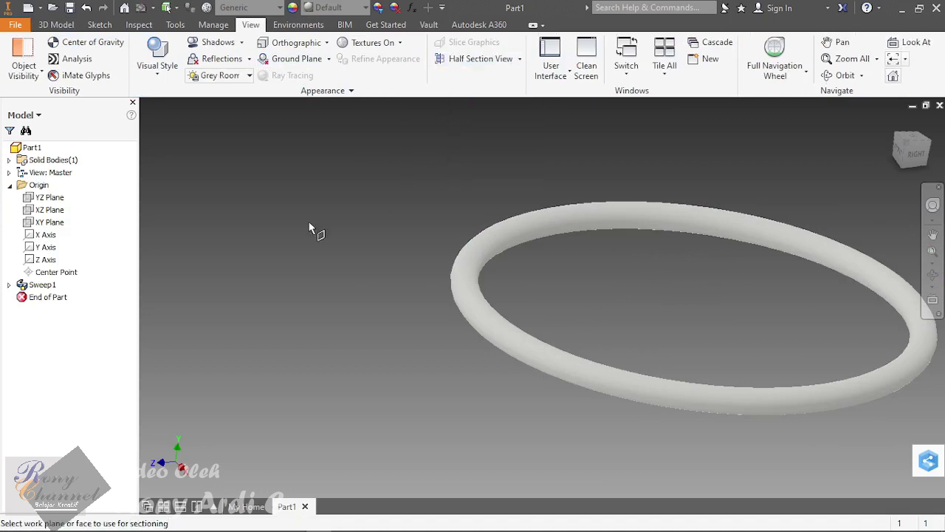
{"action": "left_click", "coordinate": [62, 199]}
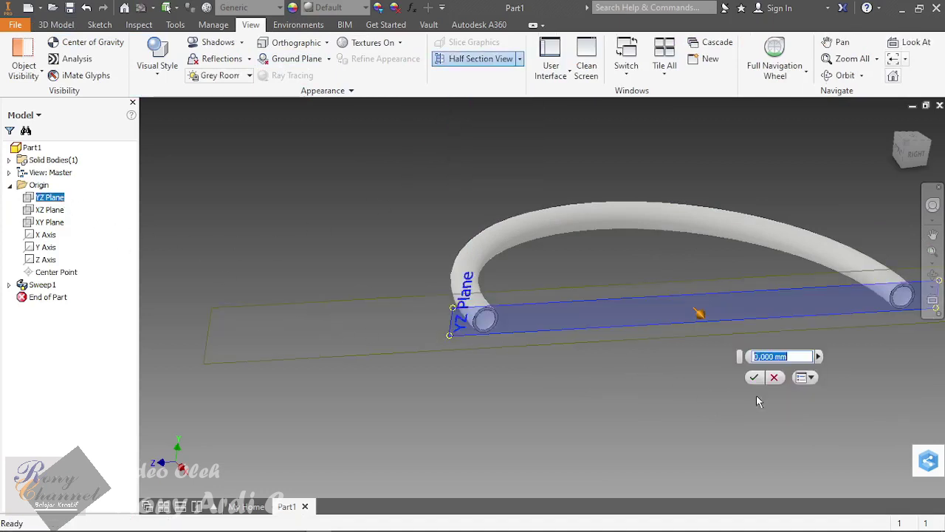
{"action": "left_click", "coordinate": [754, 377]}
{"action": "middle_click_drag", "start_coordinate": [749, 380], "coordinate": [545, 347], "text": "shift"}
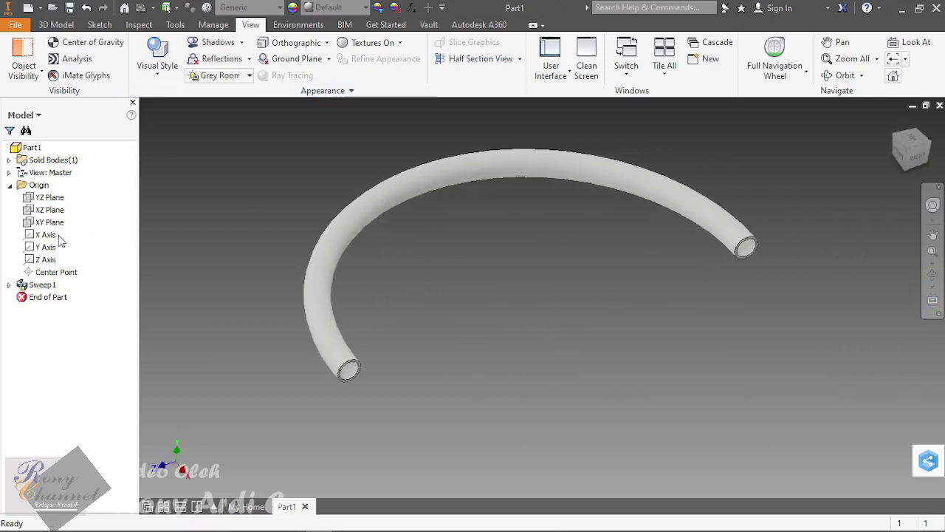
{"action": "left_click", "coordinate": [50, 210]}
{"action": "left_click", "coordinate": [56, 25]}
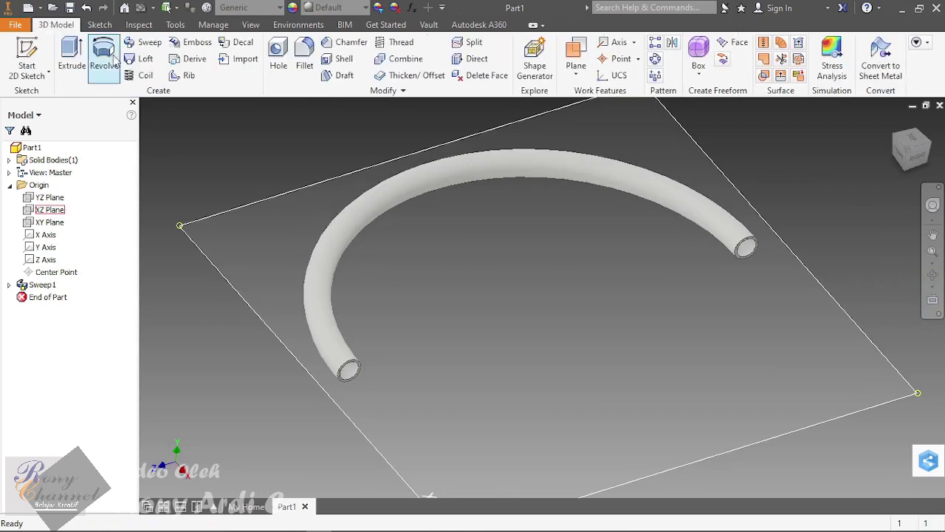
{"action": "left_click", "coordinate": [678, 304]}
{"action": "scroll", "coordinate": [678, 304], "scroll_direction": "down", "scroll_amount": 2}
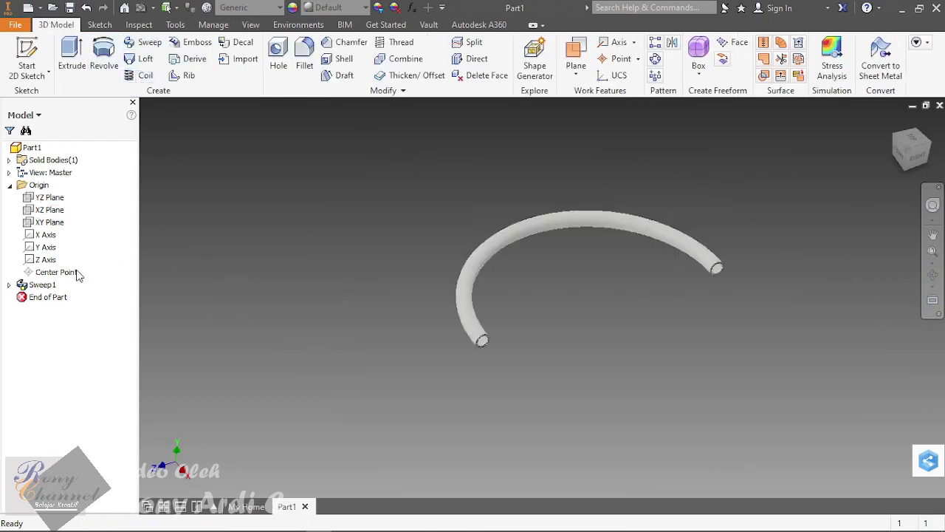
Step: End the section view to show the whole ring again
{"action": "left_click", "coordinate": [250, 24]}
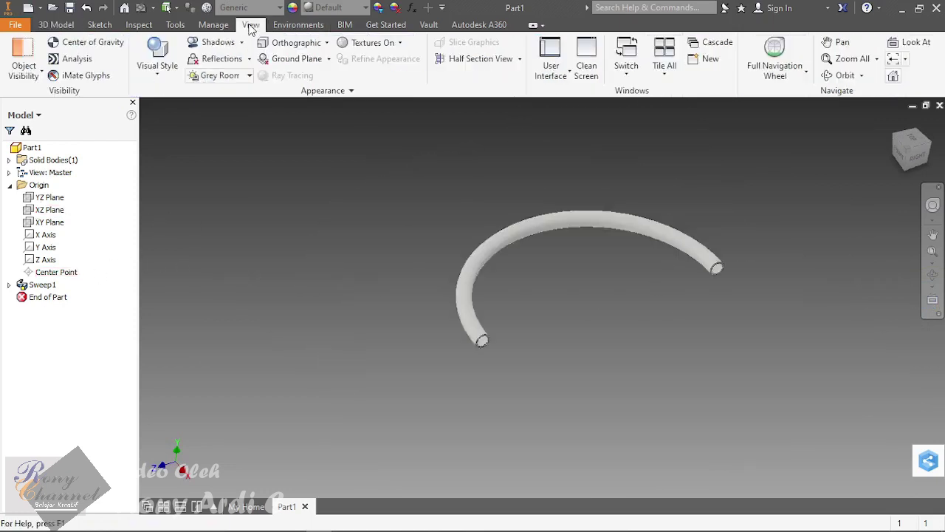
{"action": "left_click", "coordinate": [520, 59]}
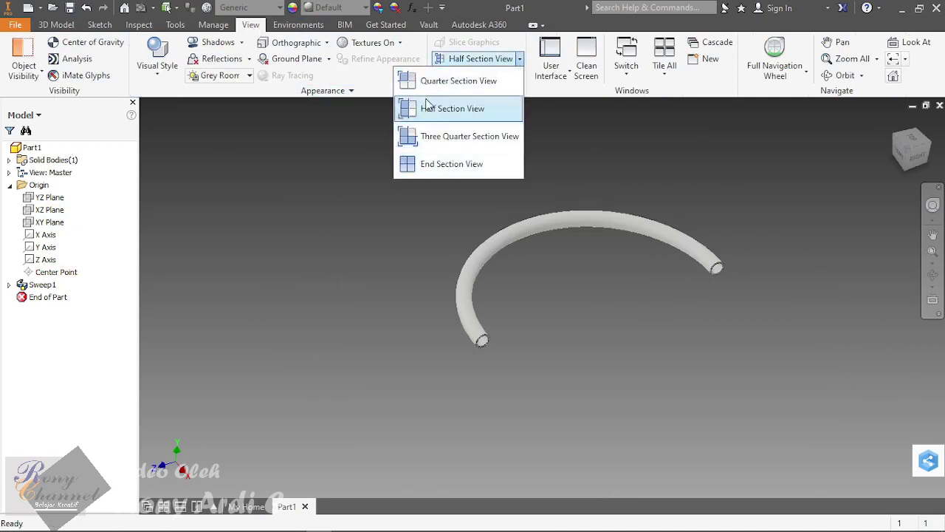
{"action": "left_click", "coordinate": [442, 164]}
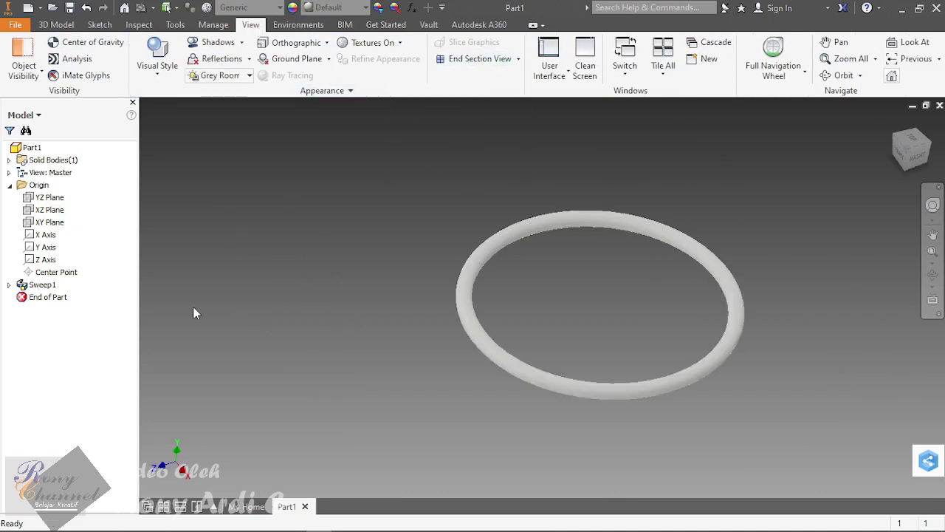
Step: Turn on the visibility of both sketches, Sketch1 and Sketch2, used by the sweep
{"action": "left_click", "coordinate": [9, 285]}
{"action": "left_click", "coordinate": [48, 296]}
{"action": "left_click", "coordinate": [46, 310], "text": "ctrl"}
{"action": "right_click", "coordinate": [46, 310]}
{"action": "left_click", "coordinate": [78, 384]}
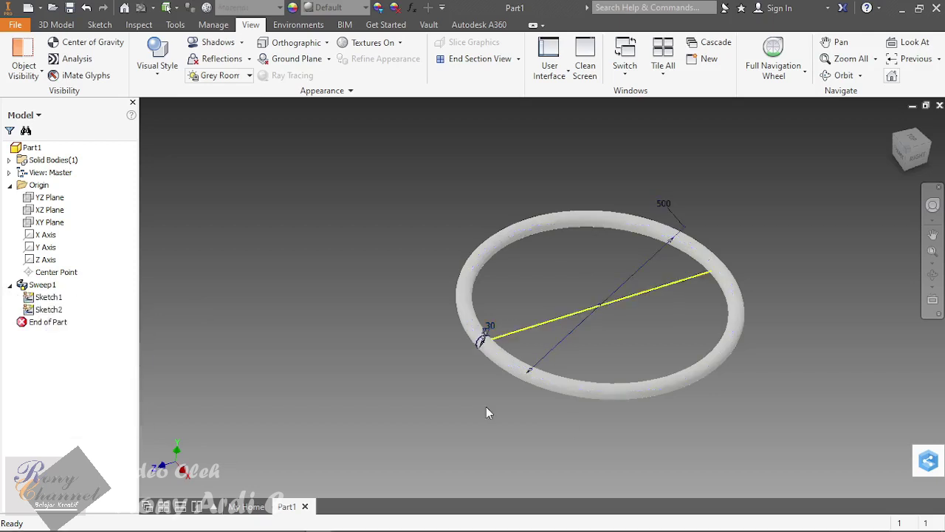
Step: Examine the swept ring together with its profile and path sketches and its solid body in the model tree
{"action": "scroll", "coordinate": [579, 373], "scroll_direction": "down", "scroll_amount": 3}
{"action": "scroll", "coordinate": [384, 388], "scroll_direction": "up", "scroll_amount": 3}
{"action": "middle_click_drag", "start_coordinate": [379, 381], "coordinate": [359, 369], "text": "shift"}
{"action": "scroll", "coordinate": [359, 370], "scroll_direction": "down", "scroll_amount": 4}
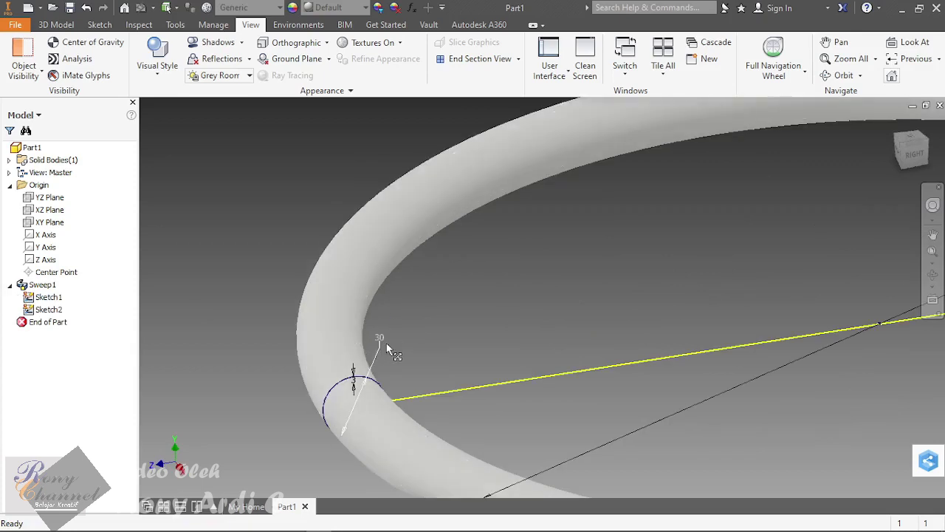
{"action": "scroll", "coordinate": [399, 343], "scroll_direction": "up", "scroll_amount": 5}
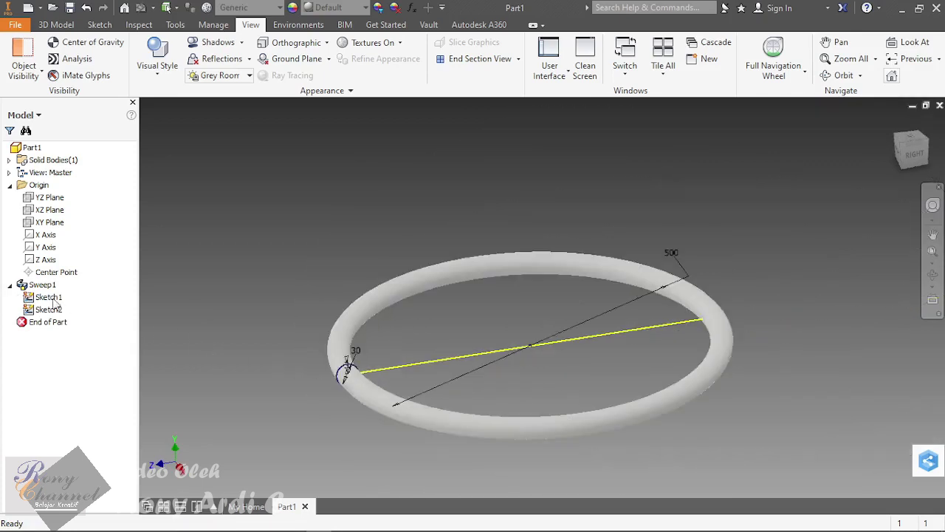
{"action": "left_click", "coordinate": [54, 312]}
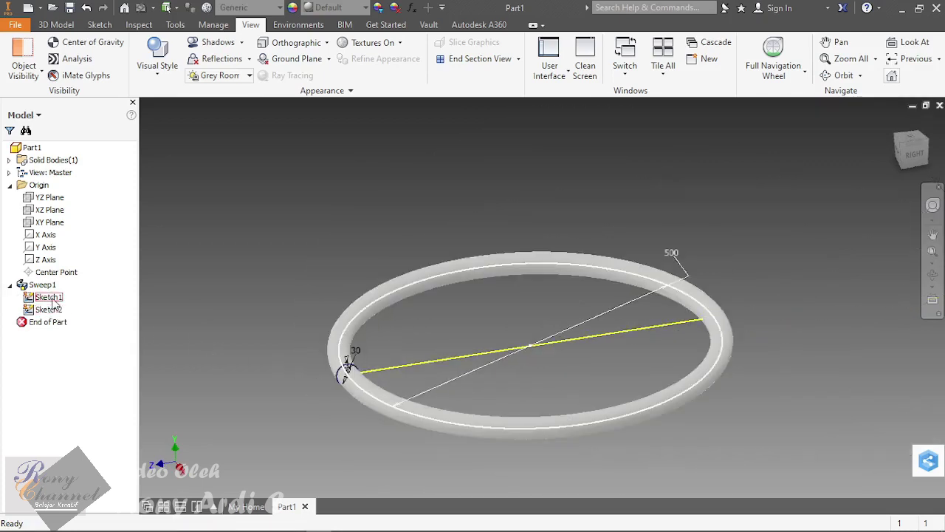
{"action": "left_click", "coordinate": [84, 244]}
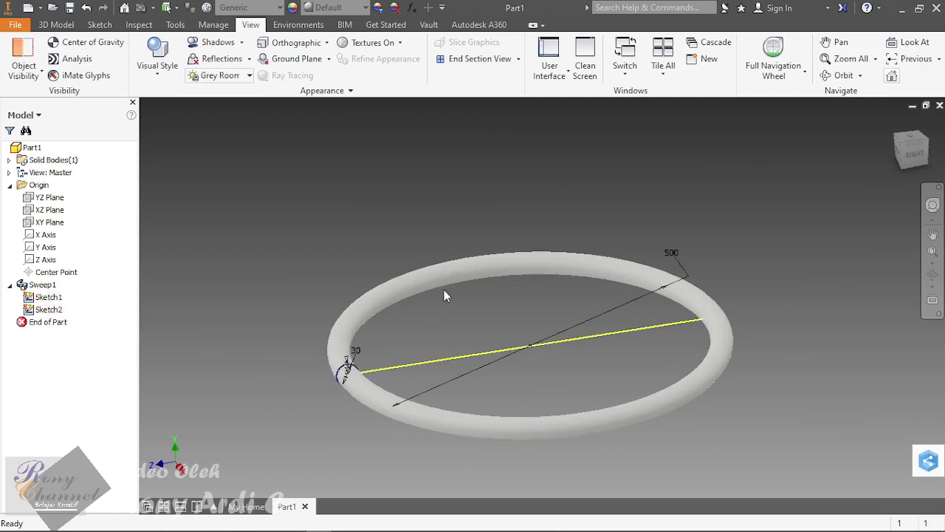
{"action": "left_click", "coordinate": [10, 161]}
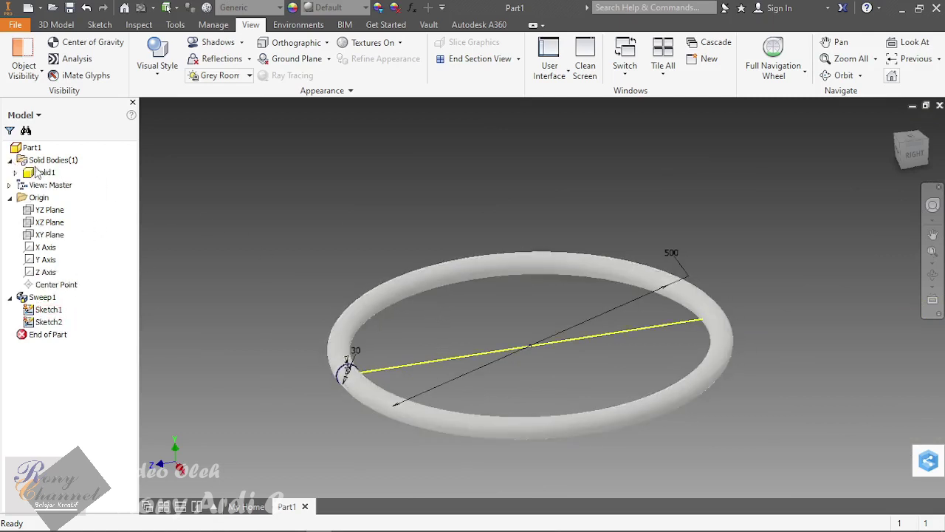
{"action": "scroll", "coordinate": [343, 310], "scroll_direction": "up", "scroll_amount": 3}
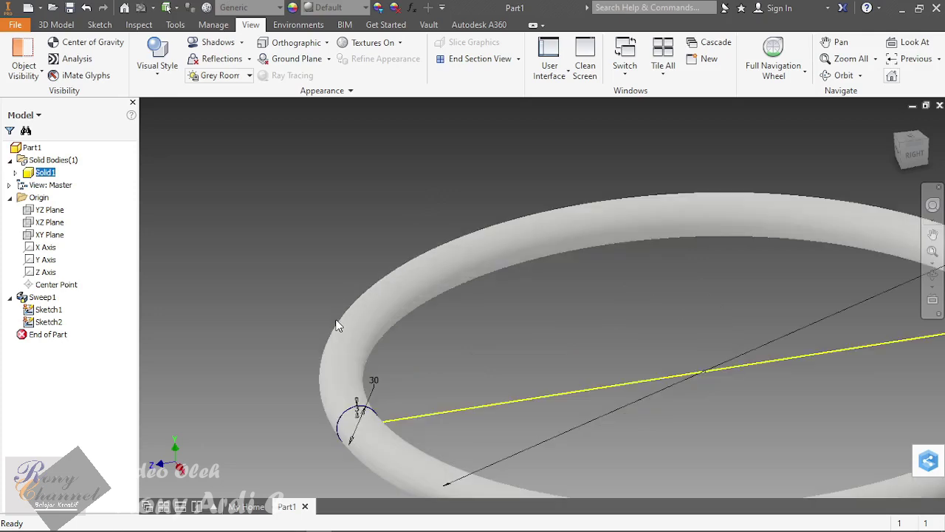
{"action": "scroll", "coordinate": [337, 327], "scroll_direction": "down", "scroll_amount": 3}
{"action": "scroll", "coordinate": [281, 340], "scroll_direction": "up", "scroll_amount": 4}
{"action": "scroll", "coordinate": [347, 353], "scroll_direction": "down", "scroll_amount": 4}
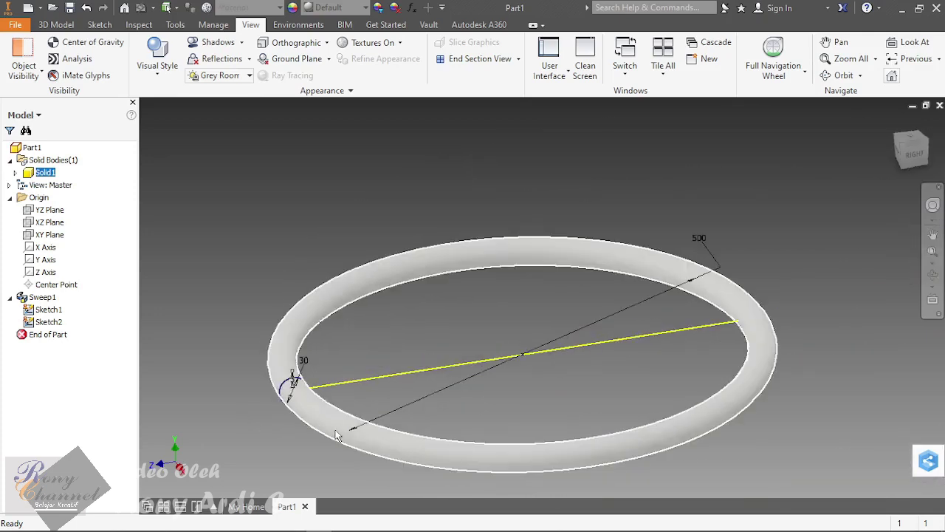
Step: Set the diameter of the sweep's path circle to 400 mm and update the part
{"action": "left_click", "coordinate": [661, 337]}
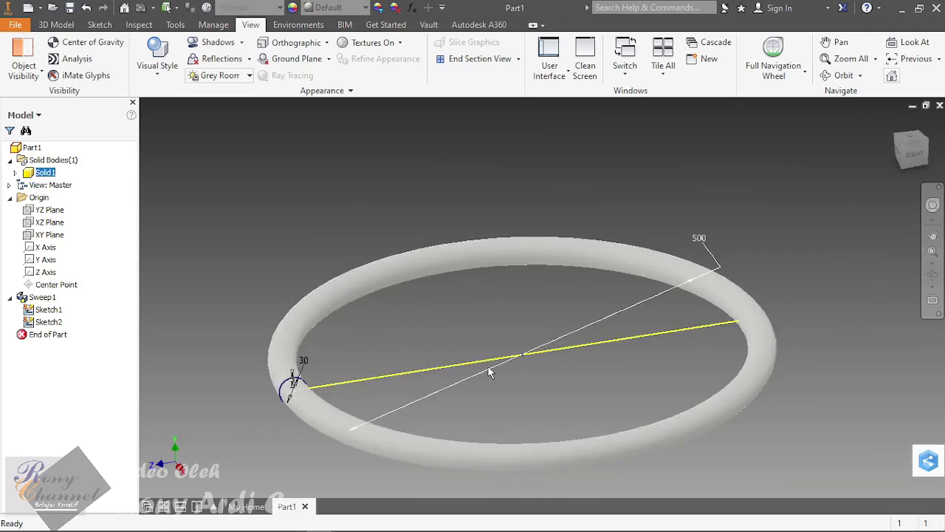
{"action": "double_click", "coordinate": [707, 243]}
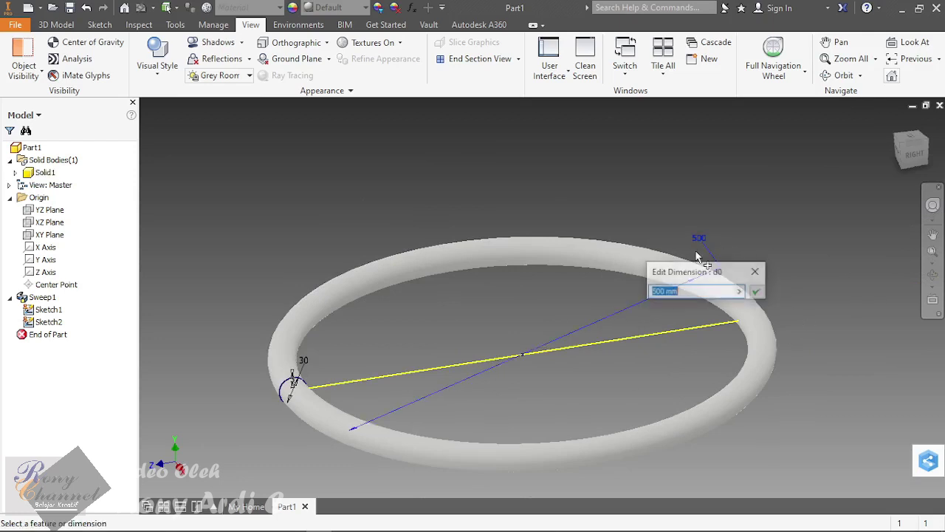
{"action": "type", "text": "400"}
{"action": "key", "text": "Return"}
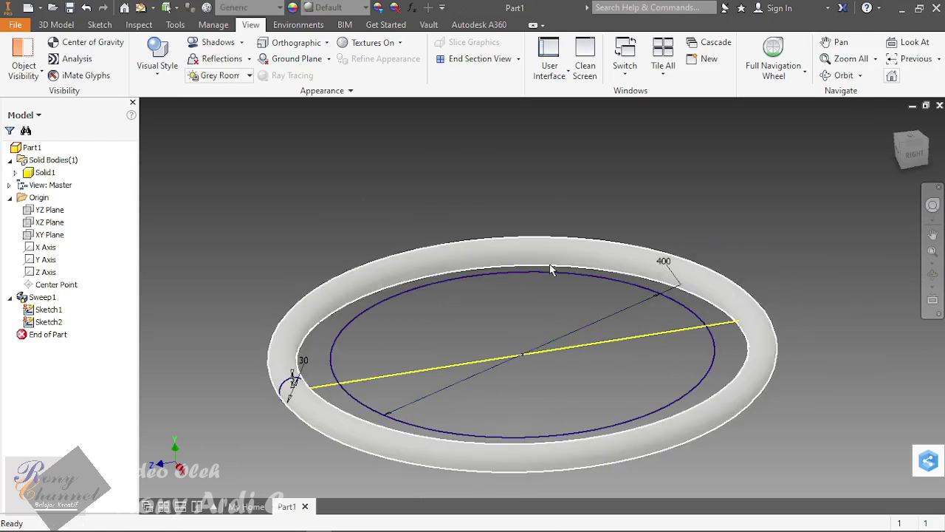
{"action": "left_click", "coordinate": [141, 8]}
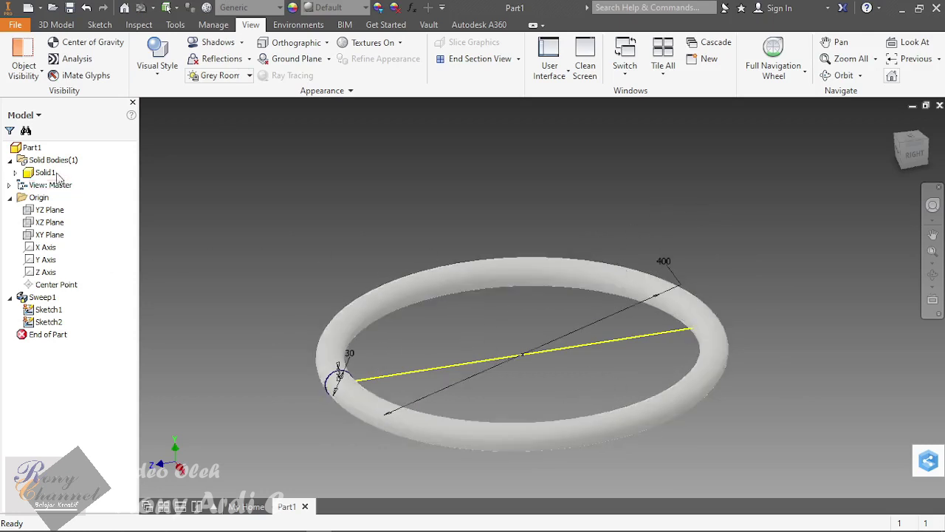
{"action": "right_click", "coordinate": [35, 152]}
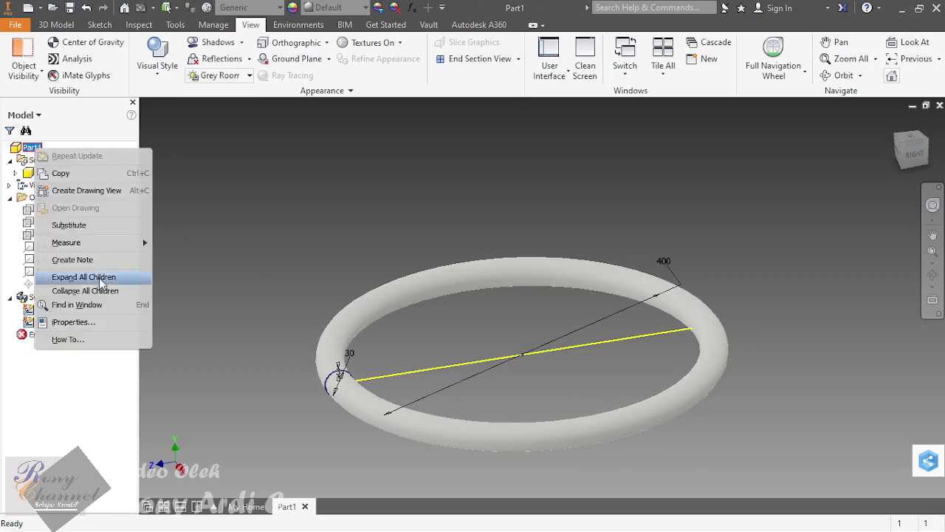
{"action": "left_click", "coordinate": [56, 320]}
{"action": "left_click", "coordinate": [453, 473]}
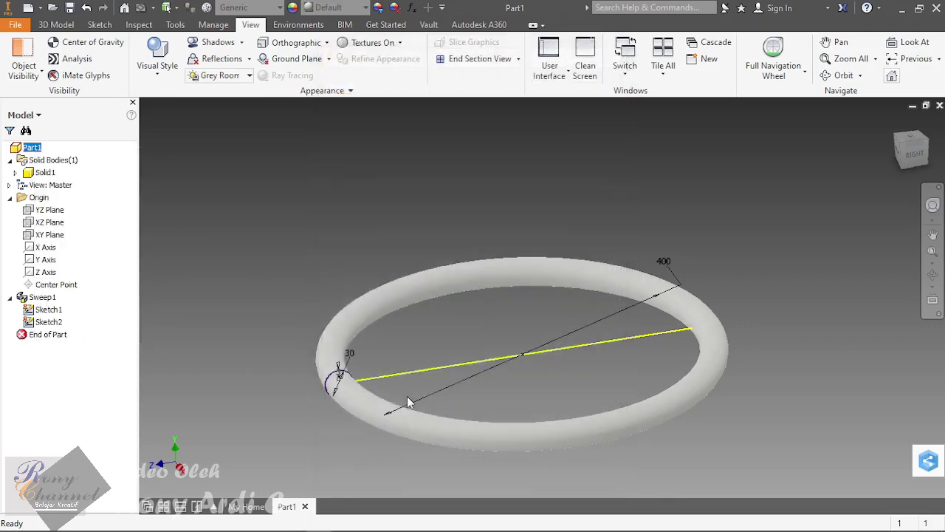
Step: Assign the Rubber material to the part in its physical iProperties
{"action": "right_click", "coordinate": [23, 150]}
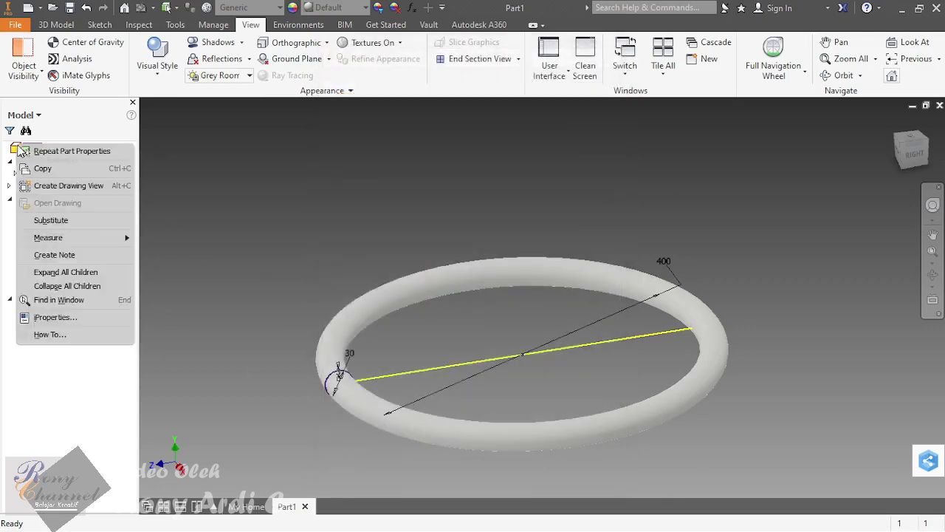
{"action": "left_click", "coordinate": [55, 317]}
{"action": "left_click", "coordinate": [539, 75]}
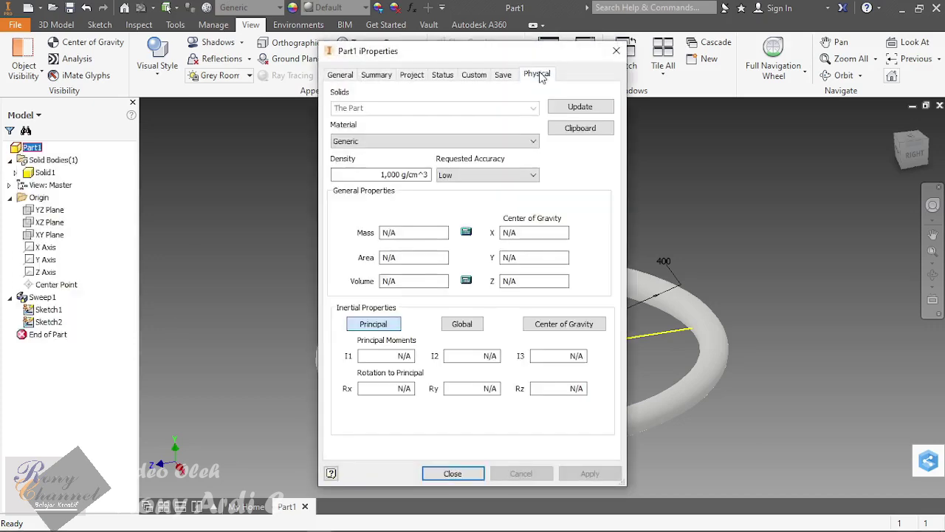
{"action": "left_click", "coordinate": [458, 142]}
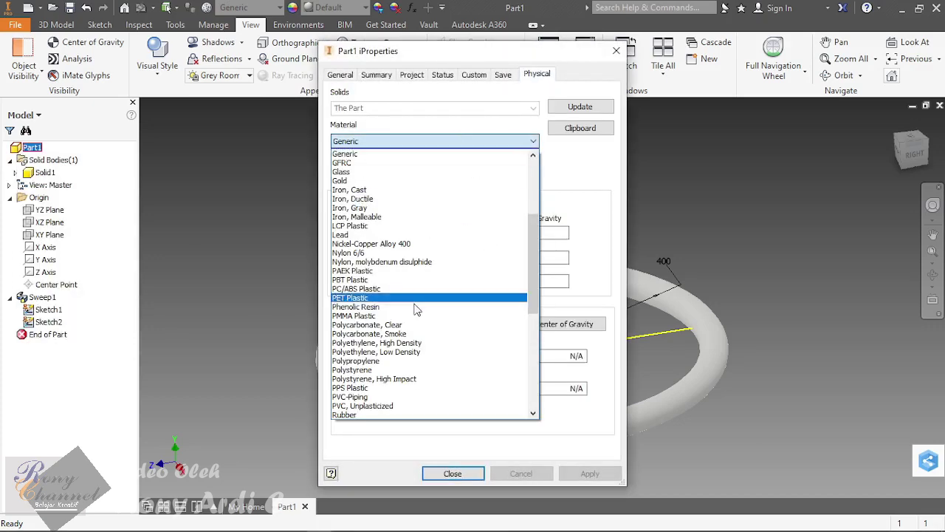
{"action": "scroll", "coordinate": [416, 303], "scroll_direction": "down", "scroll_amount": 1}
{"action": "left_click", "coordinate": [424, 389]}
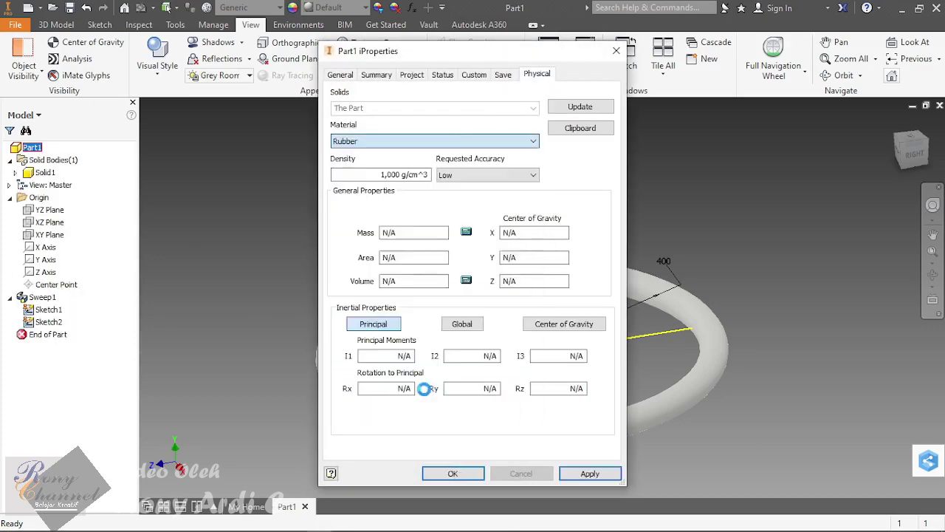
{"action": "left_click", "coordinate": [590, 473]}
{"action": "left_click", "coordinate": [453, 473]}
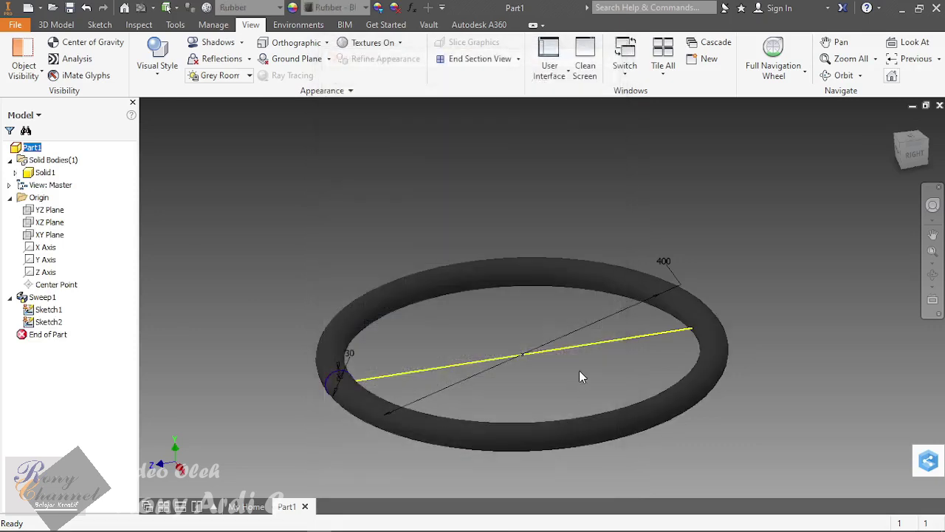
Step: Save the ring part as Sweep.ipt in the Tutorial Dasar folder
{"action": "scroll", "coordinate": [279, 304], "scroll_direction": "up", "scroll_amount": 3}
{"action": "scroll", "coordinate": [408, 299], "scroll_direction": "down", "scroll_amount": 2}
{"action": "scroll", "coordinate": [828, 313], "scroll_direction": "down", "scroll_amount": 1}
{"action": "scroll", "coordinate": [828, 313], "scroll_direction": "up", "scroll_amount": 2}
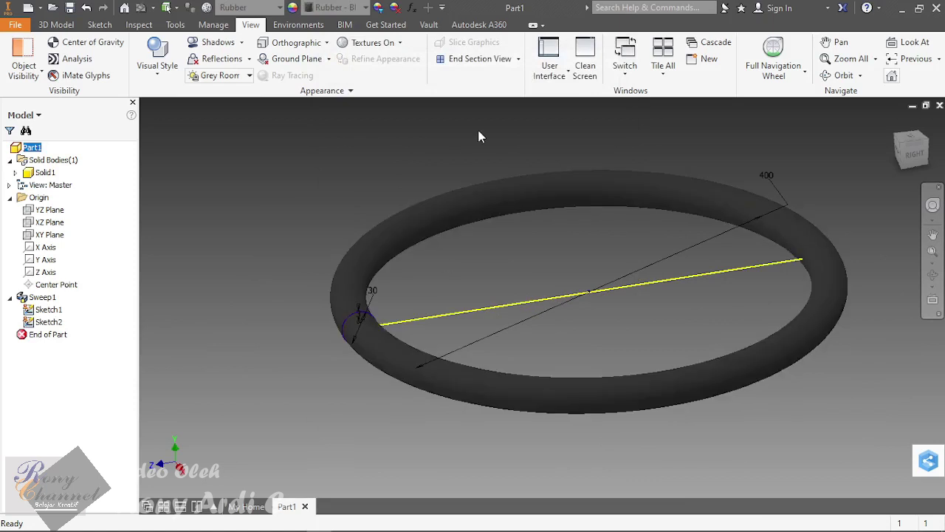
{"action": "scroll", "coordinate": [319, 235], "scroll_direction": "down", "scroll_amount": 2}
{"action": "scroll", "coordinate": [320, 233], "scroll_direction": "up", "scroll_amount": 2}
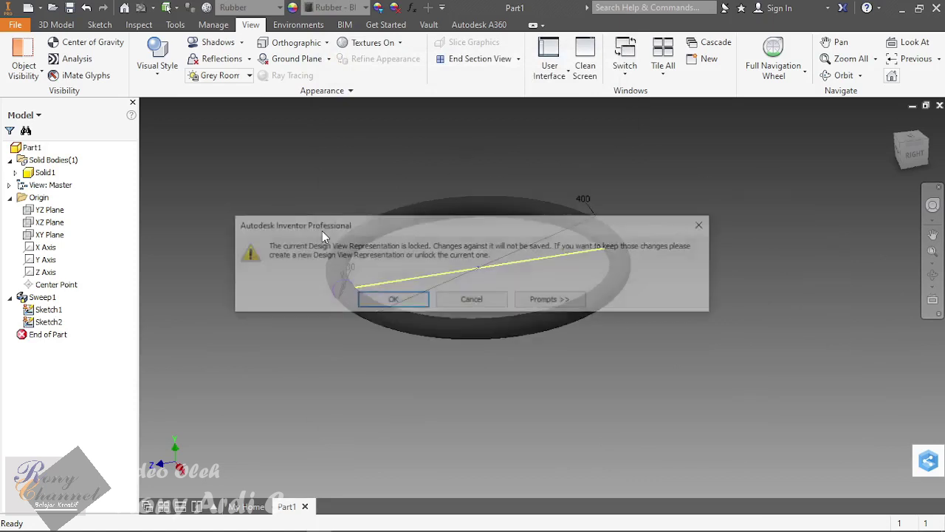
{"action": "left_click", "coordinate": [387, 300]}
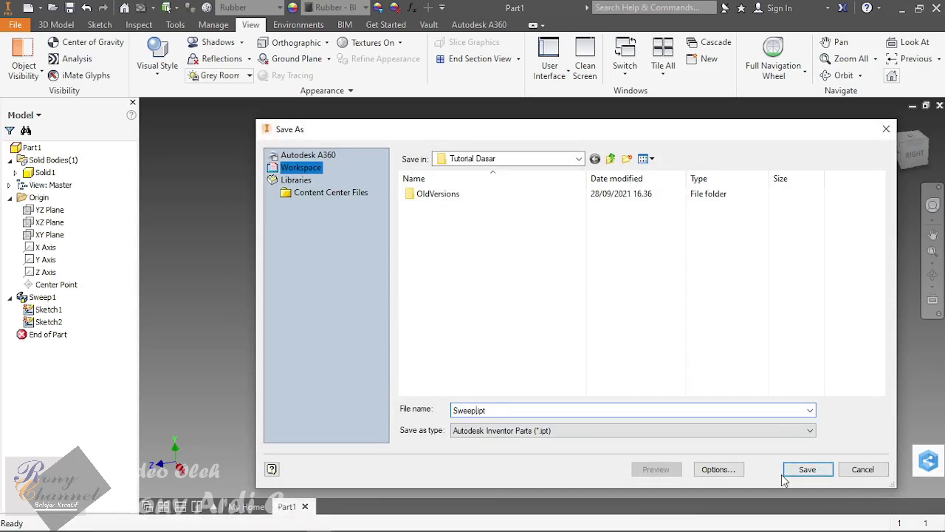
{"action": "left_click", "coordinate": [809, 471]}
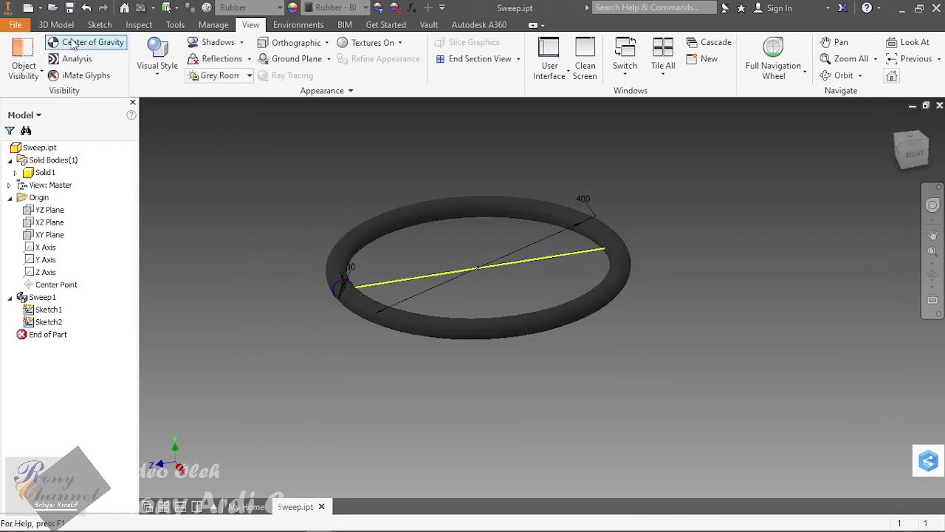
Step: Create a new metric part from the Standard (mm).ipt template
{"action": "left_click", "coordinate": [48, 310]}
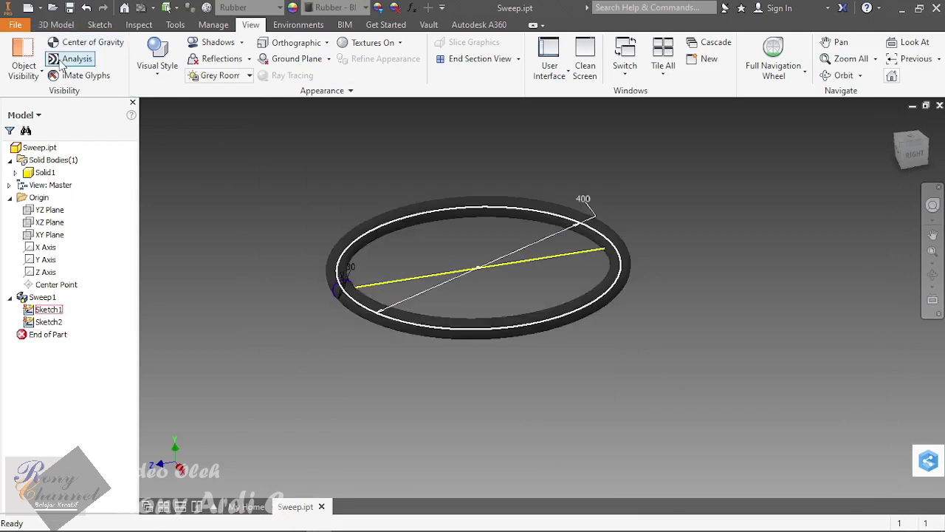
{"action": "left_click", "coordinate": [56, 25]}
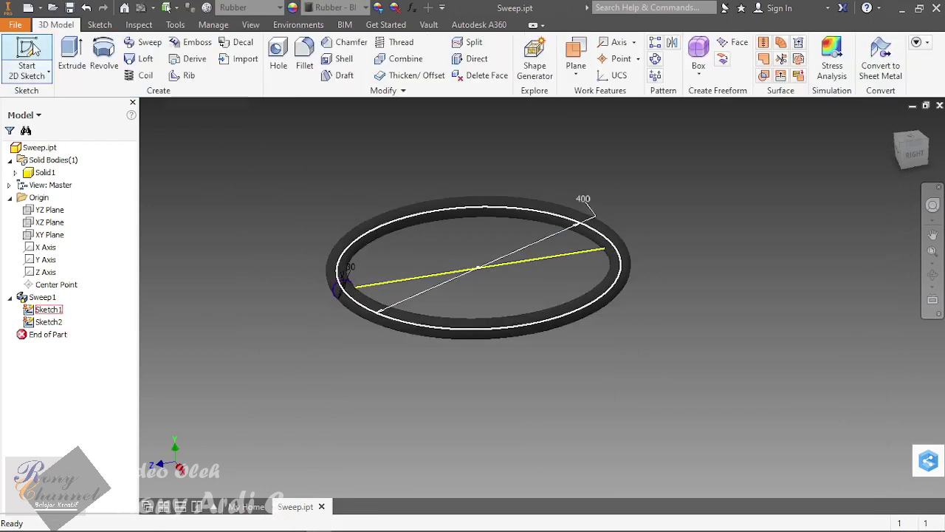
{"action": "left_click", "coordinate": [35, 8]}
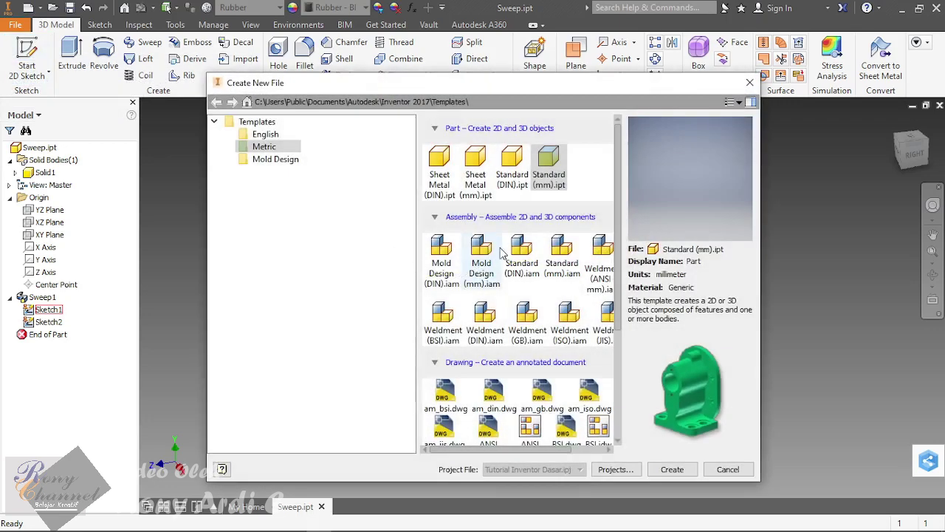
{"action": "double_click", "coordinate": [550, 166]}
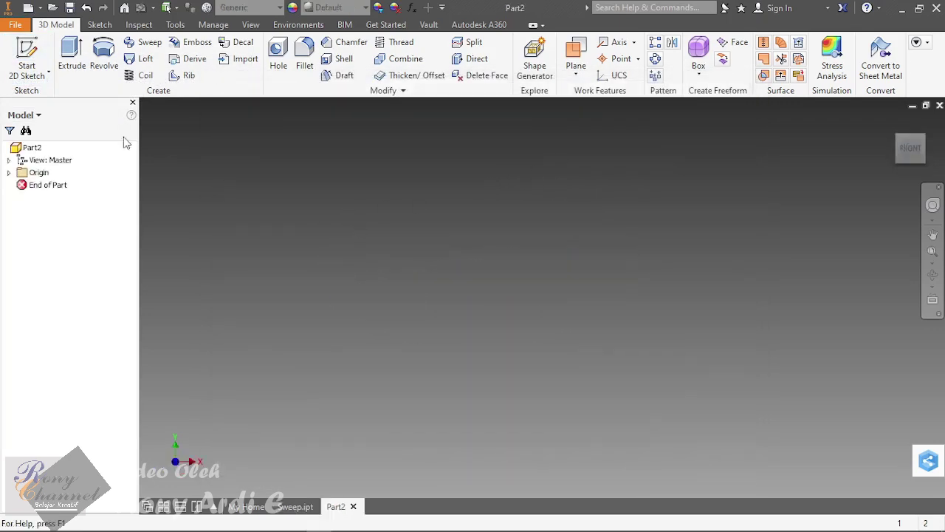
Step: Start a 2D sketch on the XY plane and draw a circle about 7.7 mm in diameter, centred on the horizontal axis left of the origin
{"action": "left_click", "coordinate": [26, 55]}
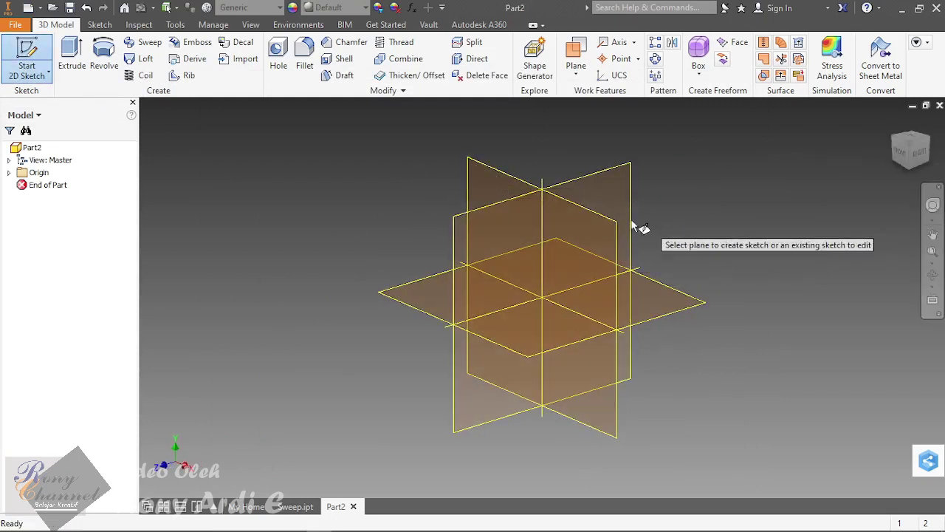
{"action": "left_click", "coordinate": [496, 181]}
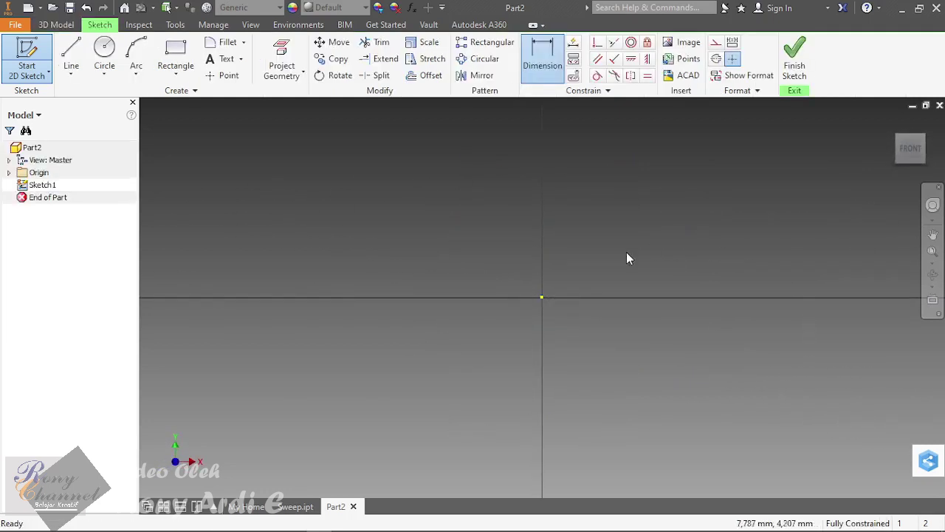
{"action": "left_click", "coordinate": [104, 53]}
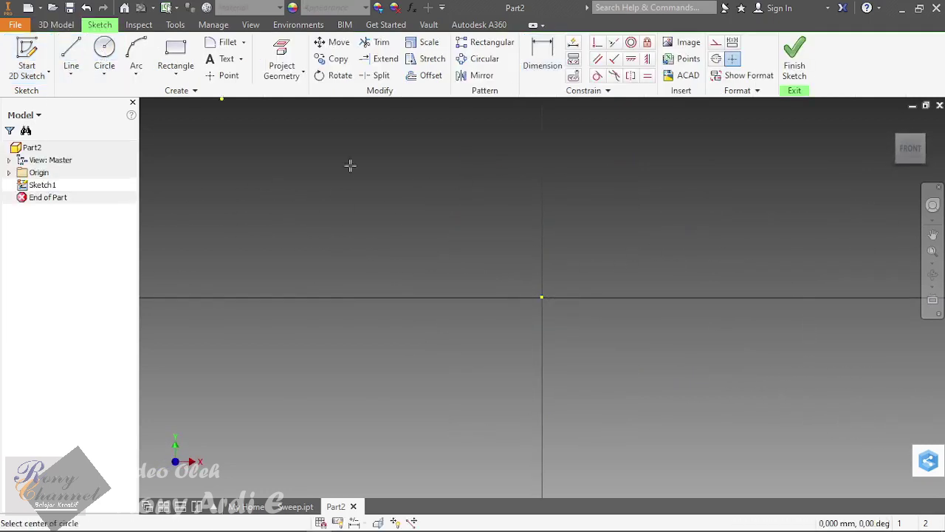
{"action": "left_click", "coordinate": [356, 297]}
{"action": "left_click", "coordinate": [376, 257]}
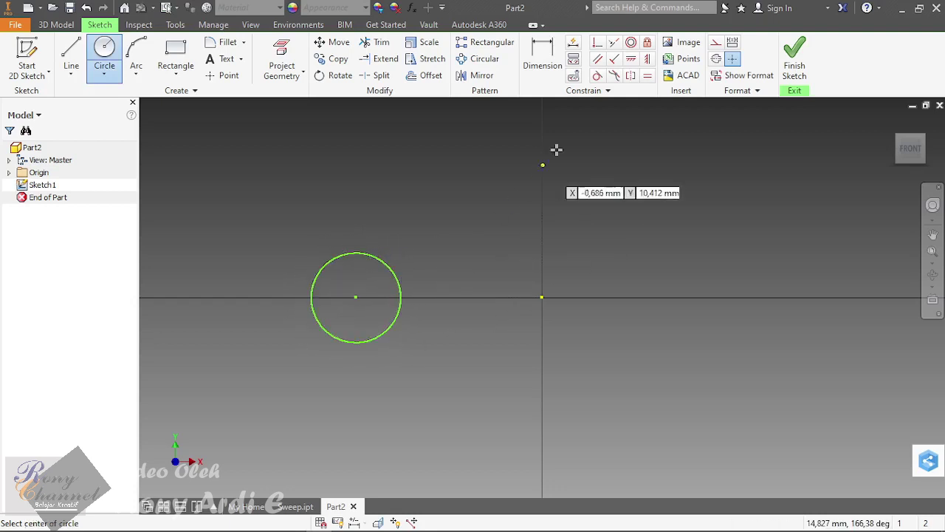
Step: Dimension the circle's diameter as 30 mm
{"action": "left_click", "coordinate": [547, 61]}
{"action": "left_click", "coordinate": [345, 255]}
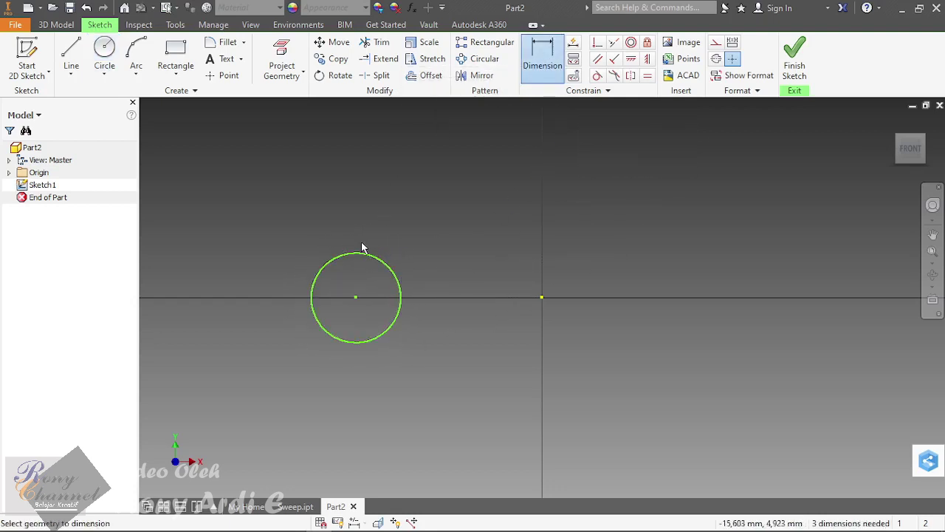
{"action": "left_click", "coordinate": [337, 246]}
{"action": "type", "text": "8"}
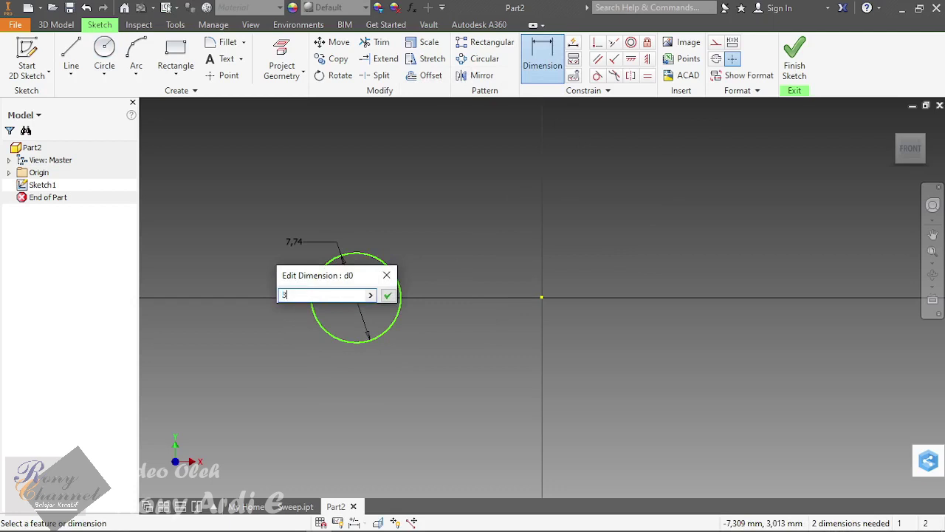
{"action": "key", "text": "Return"}
{"action": "scroll", "coordinate": [477, 340], "scroll_direction": "up", "scroll_amount": 5}
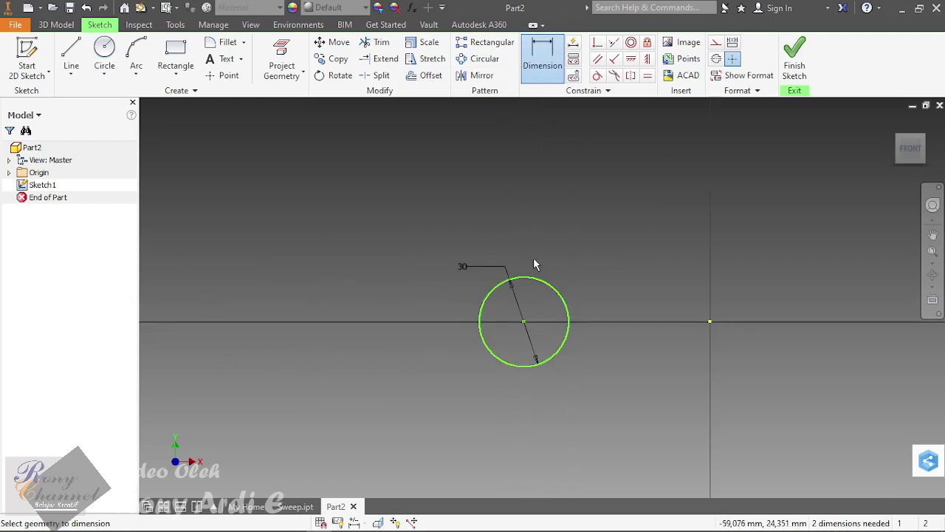
Step: Offset the 30 mm circle inward by about 4 mm to form a concentric inner circle
{"action": "key", "text": "o"}
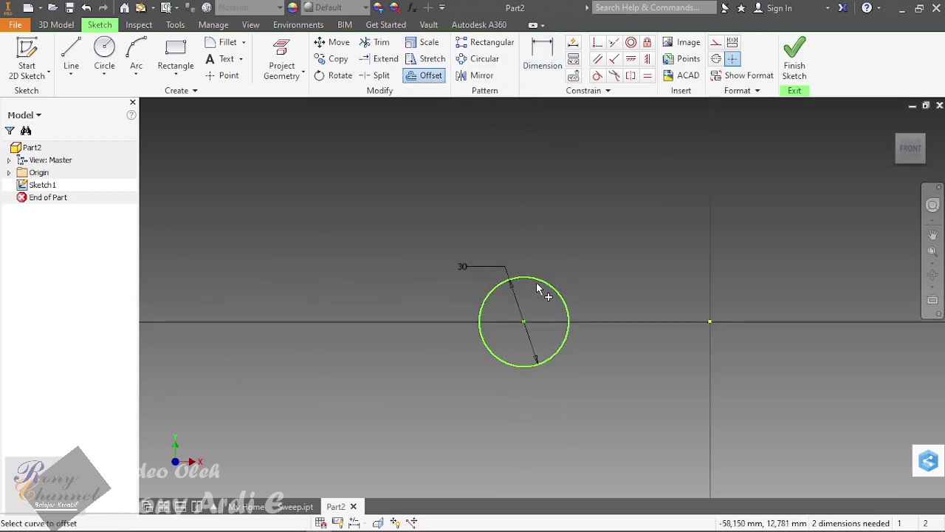
{"action": "left_click", "coordinate": [431, 78]}
{"action": "left_click", "coordinate": [544, 289]}
{"action": "left_click", "coordinate": [543, 295]}
Step: Dimension the gap between the inner and outer circles as 5 mm
{"action": "left_click", "coordinate": [543, 59]}
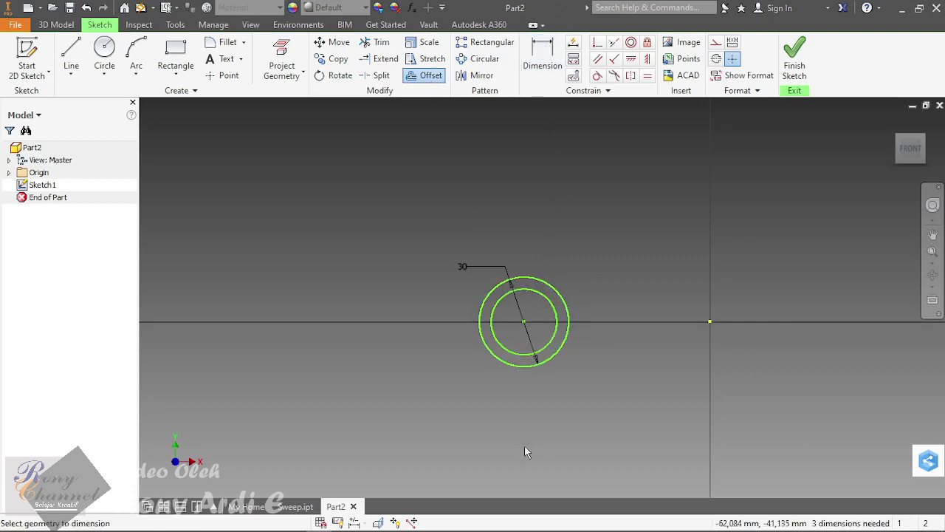
{"action": "scroll", "coordinate": [535, 391], "scroll_direction": "up", "scroll_amount": 2}
{"action": "left_click", "coordinate": [545, 183]}
{"action": "left_click", "coordinate": [539, 197]}
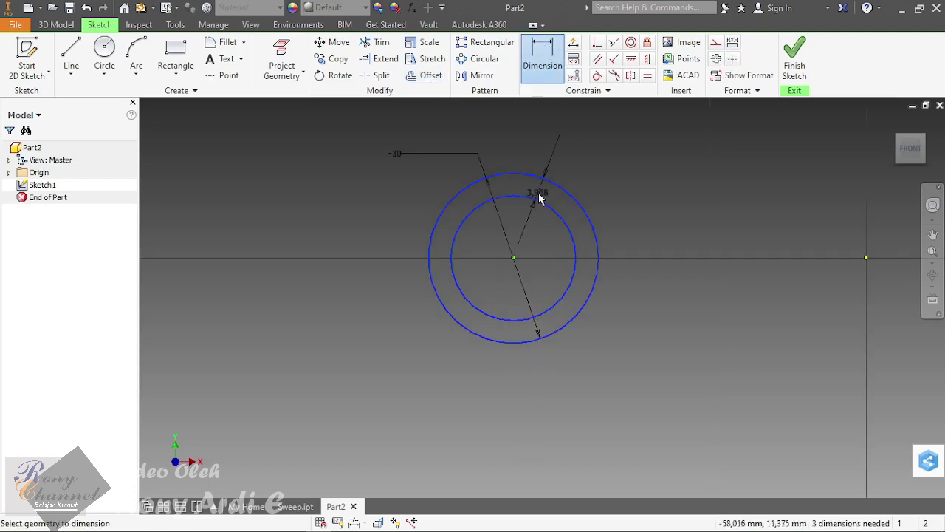
{"action": "left_click", "coordinate": [539, 196]}
{"action": "type", "text": "5"}
{"action": "key", "text": "Return"}
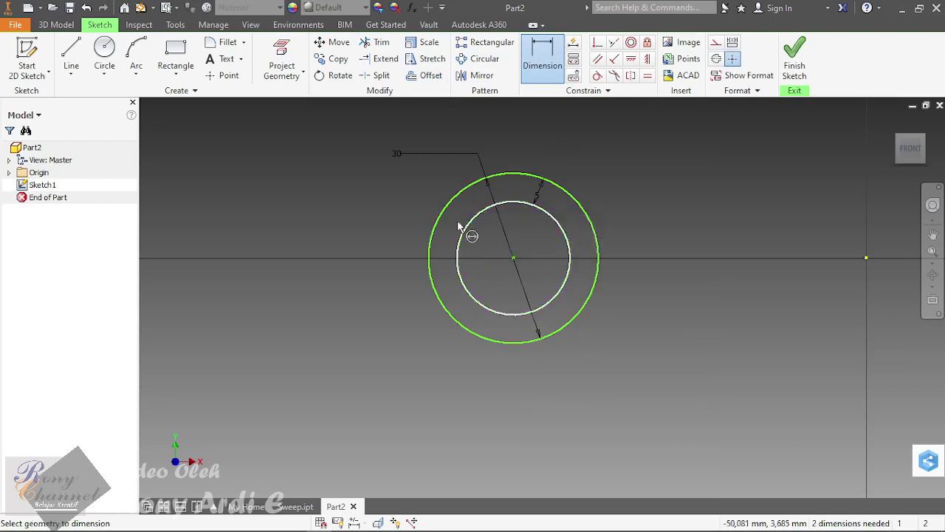
Step: Dimension the distance between the circles' centre and the sketch origin as 250 mm
{"action": "scroll", "coordinate": [529, 227], "scroll_direction": "down", "scroll_amount": 3}
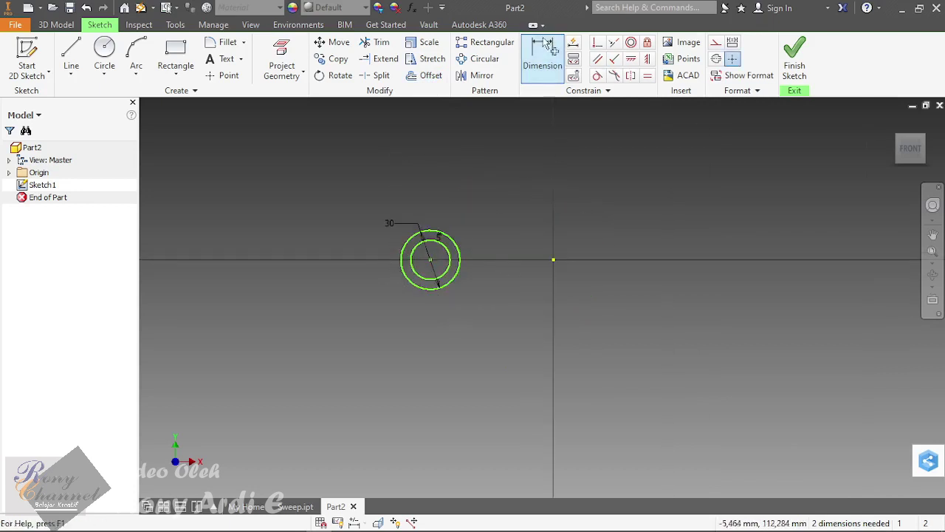
{"action": "left_click", "coordinate": [554, 261]}
{"action": "left_click", "coordinate": [511, 348]}
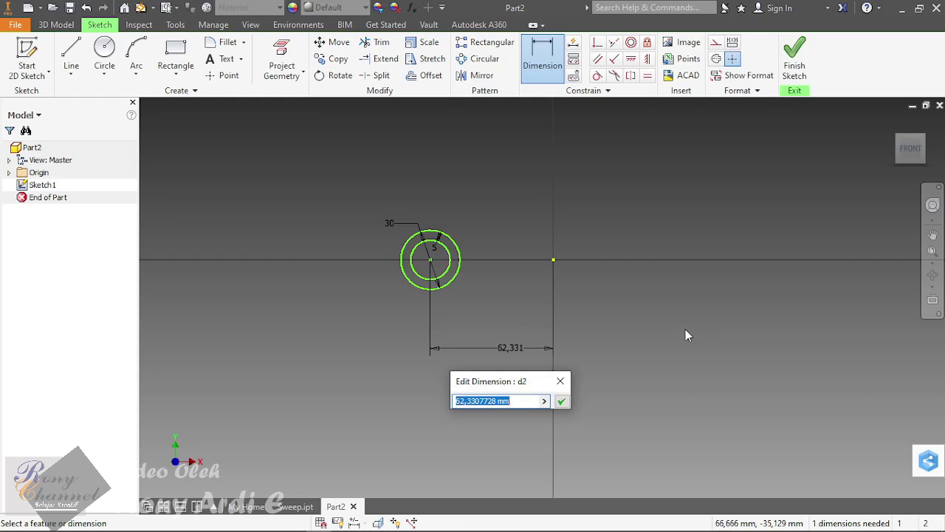
{"action": "type", "text": "250"}
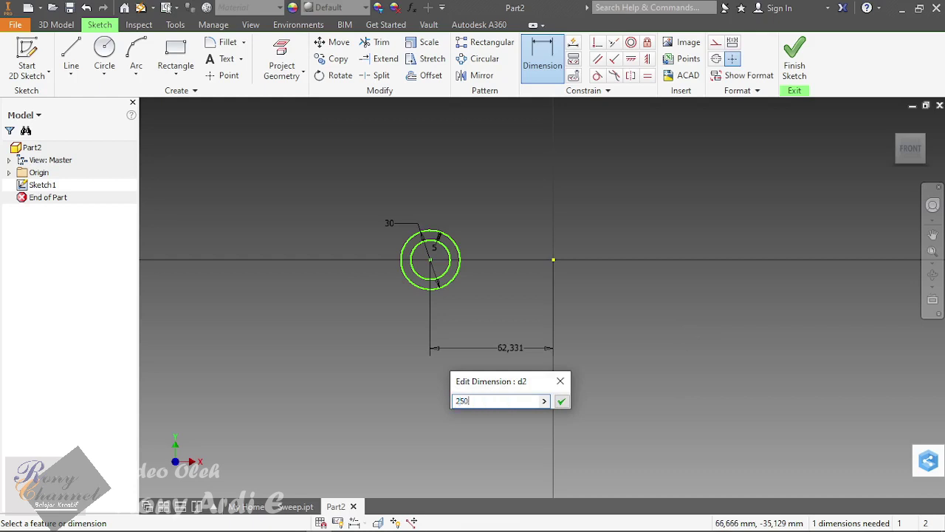
{"action": "key", "text": "Return"}
Step: Move the pair of concentric circles above the horizontal axis to test how the profile is constrained
{"action": "scroll", "coordinate": [730, 329], "scroll_direction": "down", "scroll_amount": 3}
{"action": "scroll", "coordinate": [523, 315], "scroll_direction": "up", "scroll_amount": 2}
{"action": "scroll", "coordinate": [436, 281], "scroll_direction": "up", "scroll_amount": 1}
{"action": "scroll", "coordinate": [241, 283], "scroll_direction": "down", "scroll_amount": 2}
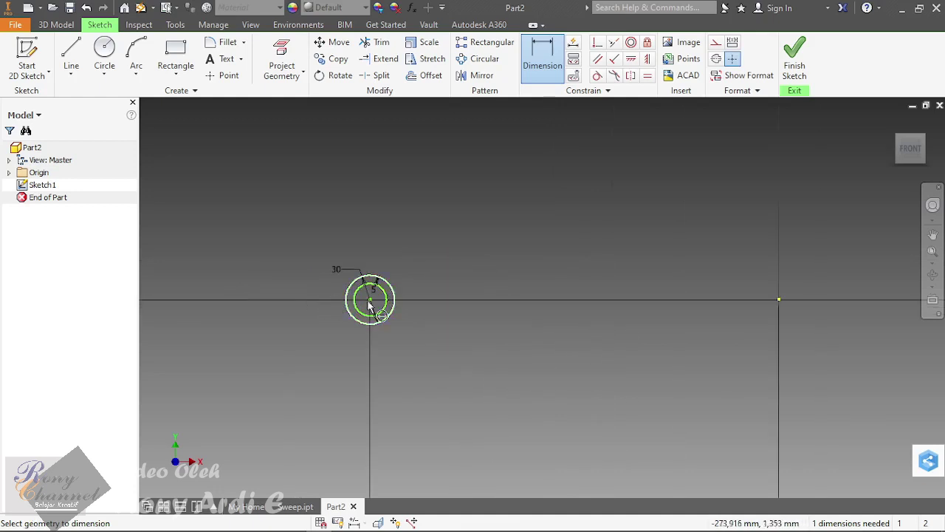
{"action": "scroll", "coordinate": [312, 293], "scroll_direction": "up", "scroll_amount": 2}
{"action": "scroll", "coordinate": [321, 305], "scroll_direction": "down", "scroll_amount": 3}
{"action": "scroll", "coordinate": [324, 309], "scroll_direction": "up", "scroll_amount": 2}
{"action": "key", "text": "Escape"}
{"action": "mouse_move", "coordinate": [328, 307]}
{"action": "left_mouse_down"}
{"action": "mouse_move", "coordinate": [337, 190]}
{"action": "mouse_move", "coordinate": [333, 213]}
{"action": "mouse_move", "coordinate": [336, 203]}
{"action": "left_mouse_up"}
{"action": "scroll", "coordinate": [341, 212], "scroll_direction": "down", "scroll_amount": 2}
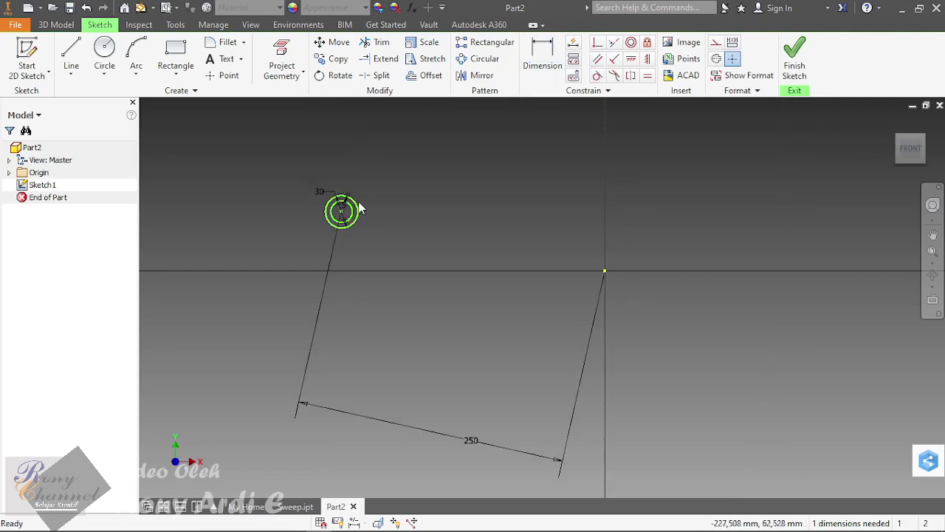
Step: Try a vertical dimension between the circles' centre and the sketch origin, and undo it
{"action": "scroll", "coordinate": [360, 214], "scroll_direction": "up", "scroll_amount": 2}
{"action": "scroll", "coordinate": [313, 254], "scroll_direction": "down", "scroll_amount": 2}
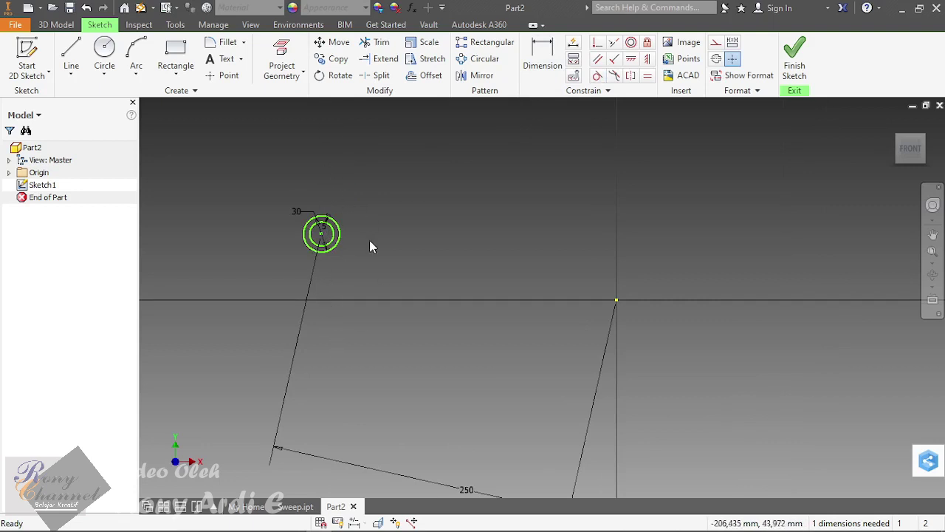
{"action": "left_click", "coordinate": [542, 59]}
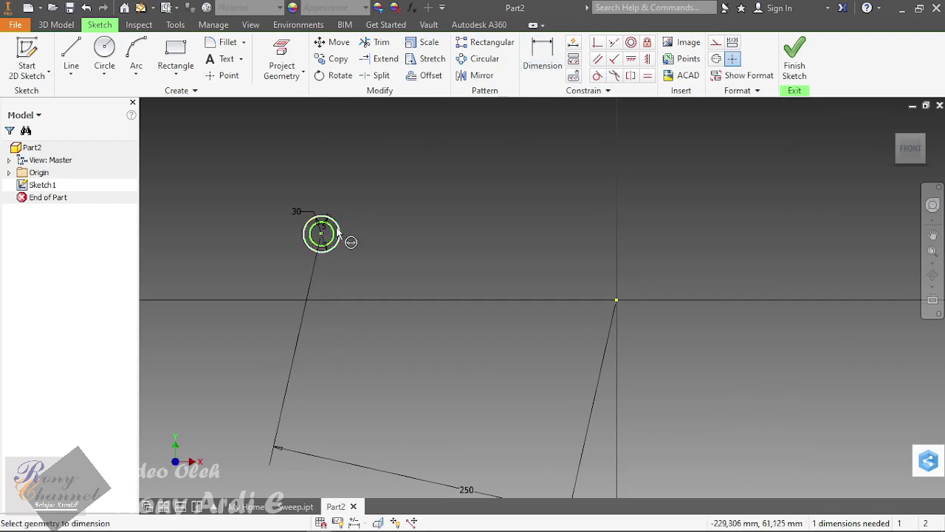
{"action": "left_click", "coordinate": [616, 300]}
{"action": "left_click", "coordinate": [699, 279]}
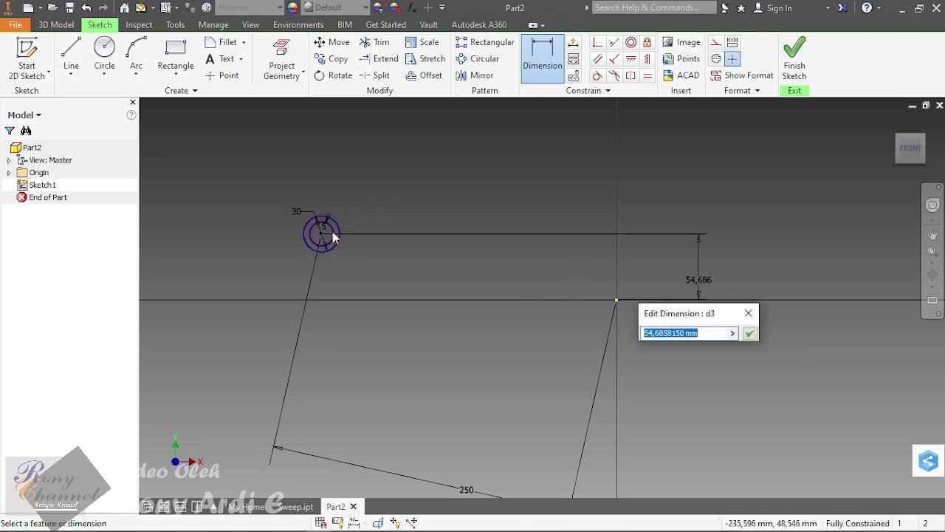
{"action": "left_click", "coordinate": [749, 334]}
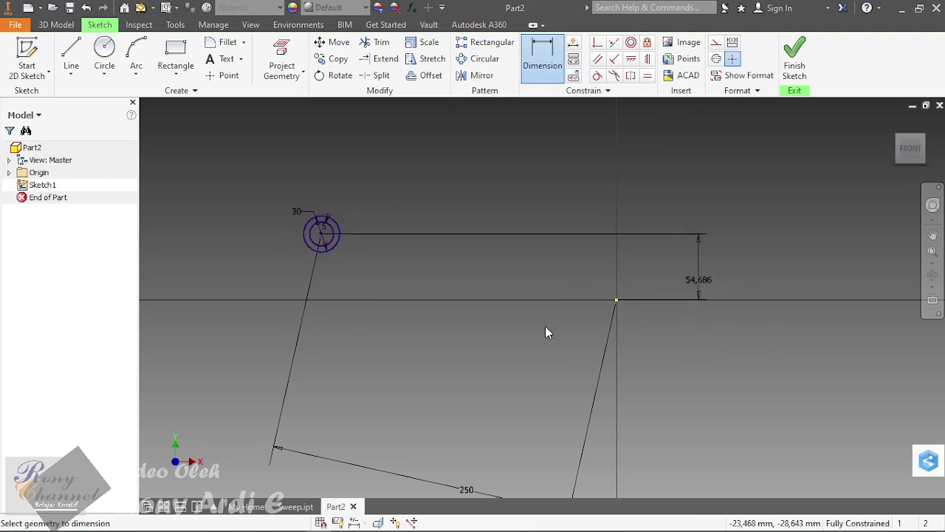
{"action": "key", "text": "Escape"}
{"action": "key", "text": "ctrl+z"}
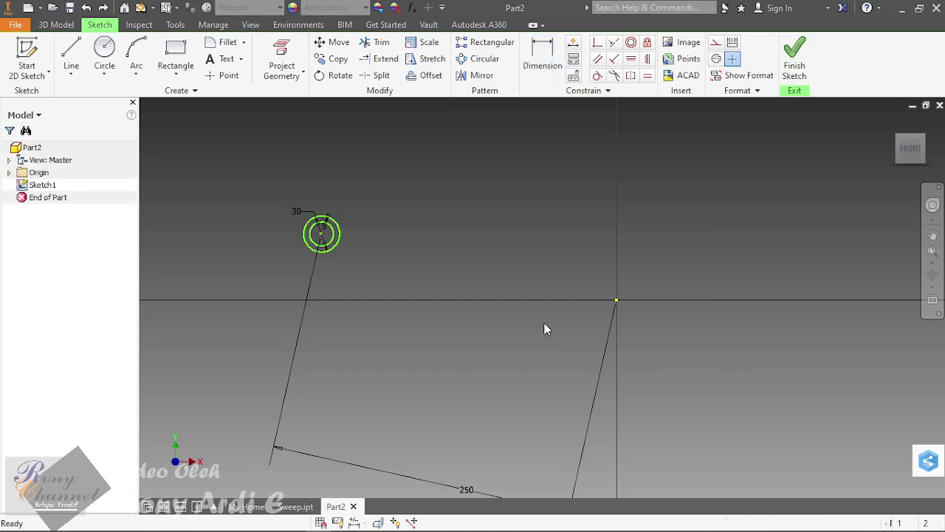
Step: Constrain the circles' centre horizontally to the sketch origin and finish the sketch
{"action": "left_click", "coordinate": [631, 60]}
{"action": "left_click", "coordinate": [322, 234]}
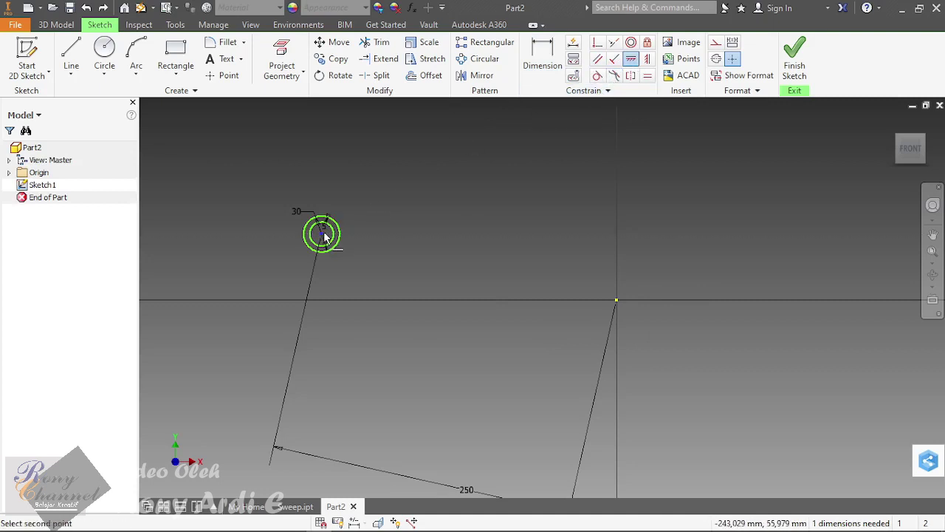
{"action": "left_click", "coordinate": [616, 301]}
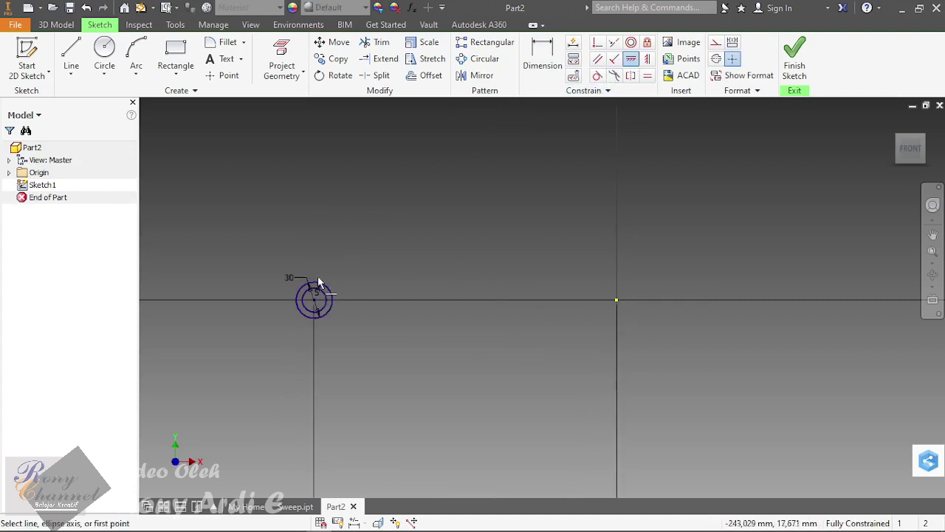
{"action": "scroll", "coordinate": [354, 222], "scroll_direction": "up", "scroll_amount": 3}
{"action": "scroll", "coordinate": [362, 211], "scroll_direction": "down", "scroll_amount": 4}
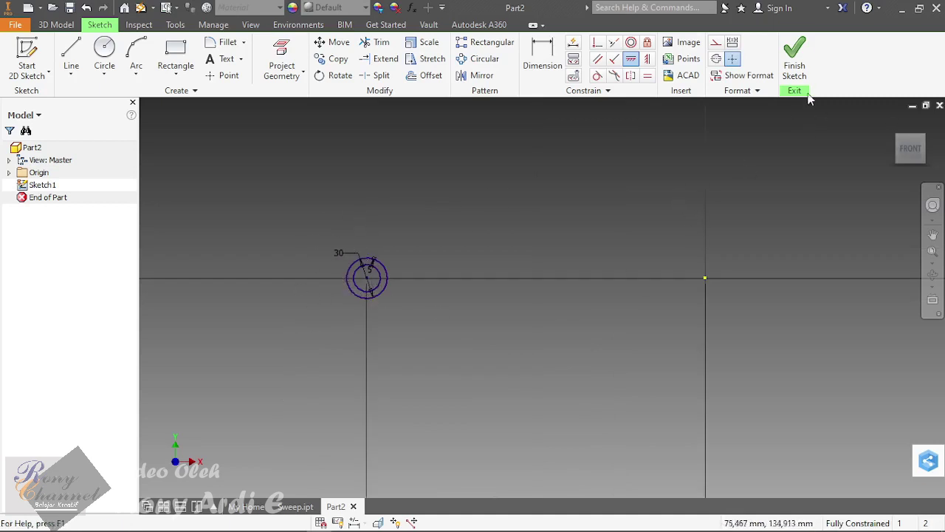
{"action": "left_click", "coordinate": [795, 61]}
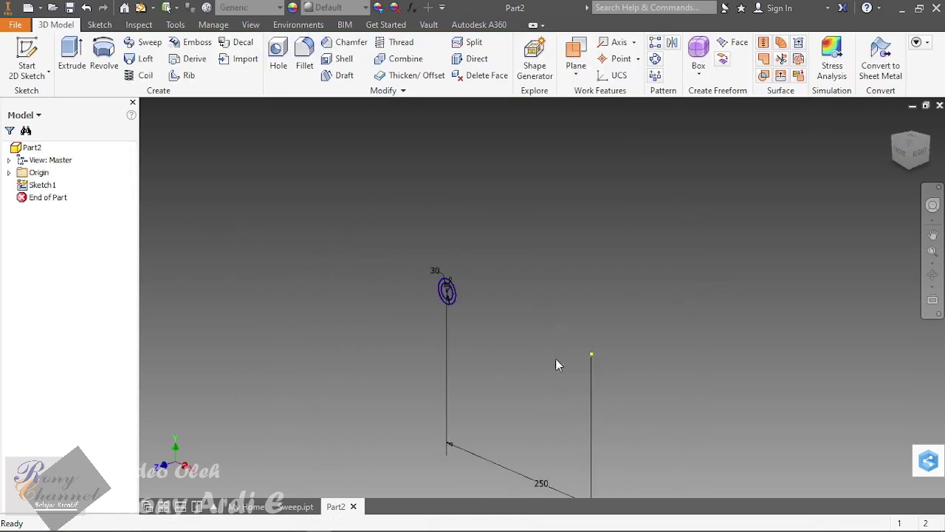
Step: Revolve the ring-shaped area between the two concentric circles fully around the Y axis as a solid
{"action": "scroll", "coordinate": [377, 281], "scroll_direction": "up", "scroll_amount": 3}
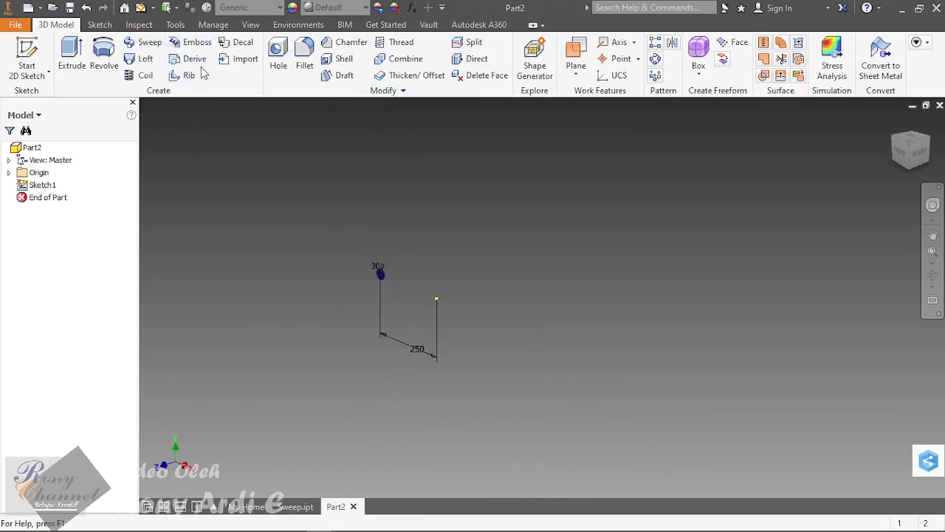
{"action": "left_click", "coordinate": [104, 60]}
{"action": "scroll", "coordinate": [390, 272], "scroll_direction": "down", "scroll_amount": 2}
{"action": "scroll", "coordinate": [390, 272], "scroll_direction": "down", "scroll_amount": 3}
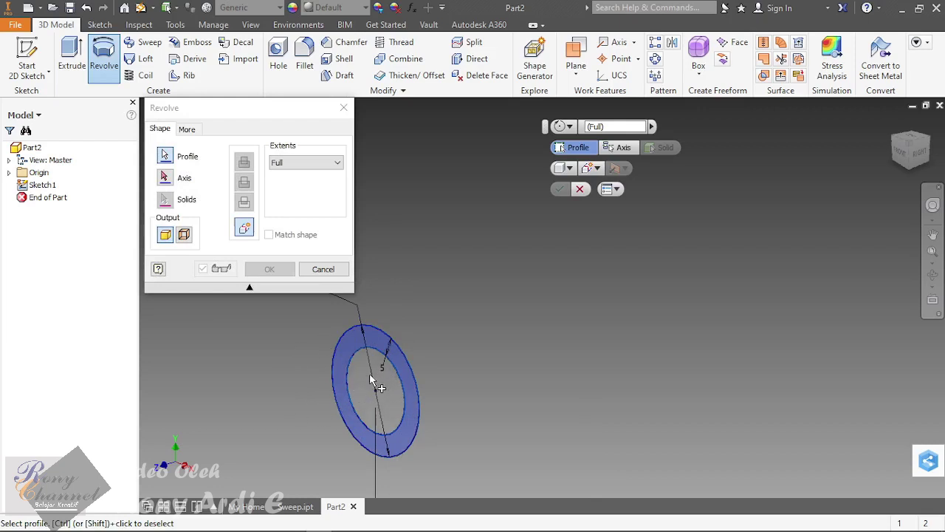
{"action": "scroll", "coordinate": [310, 354], "scroll_direction": "down", "scroll_amount": 3}
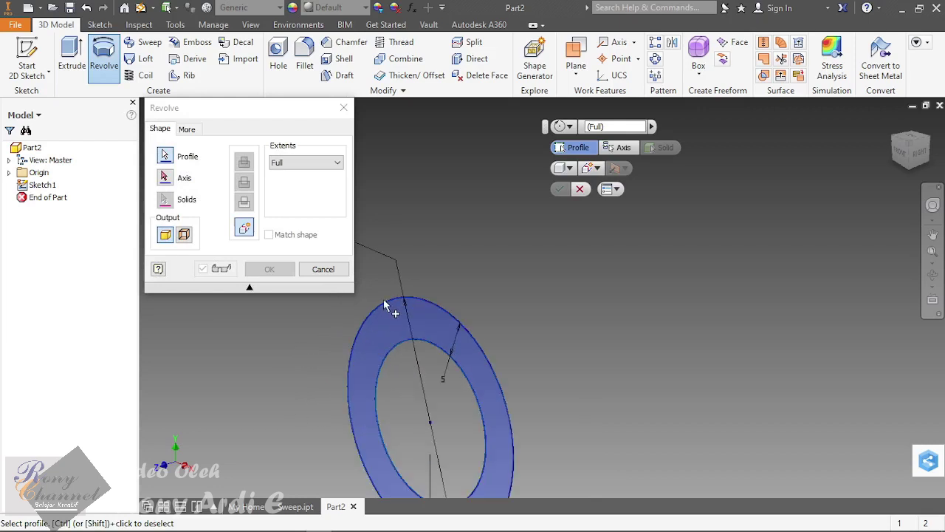
{"action": "scroll", "coordinate": [381, 303], "scroll_direction": "up", "scroll_amount": 3}
{"action": "scroll", "coordinate": [353, 418], "scroll_direction": "up", "scroll_amount": 4}
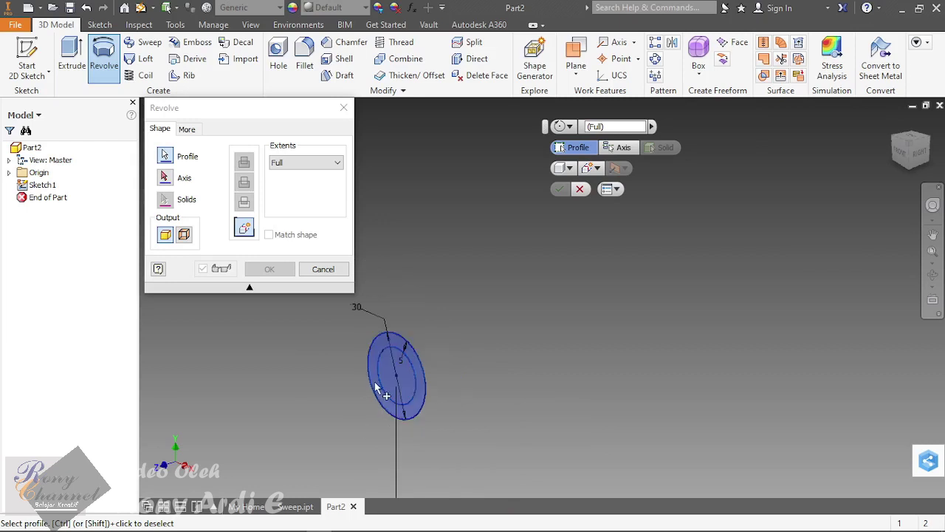
{"action": "scroll", "coordinate": [373, 384], "scroll_direction": "down", "scroll_amount": 3}
{"action": "scroll", "coordinate": [475, 334], "scroll_direction": "up", "scroll_amount": 5}
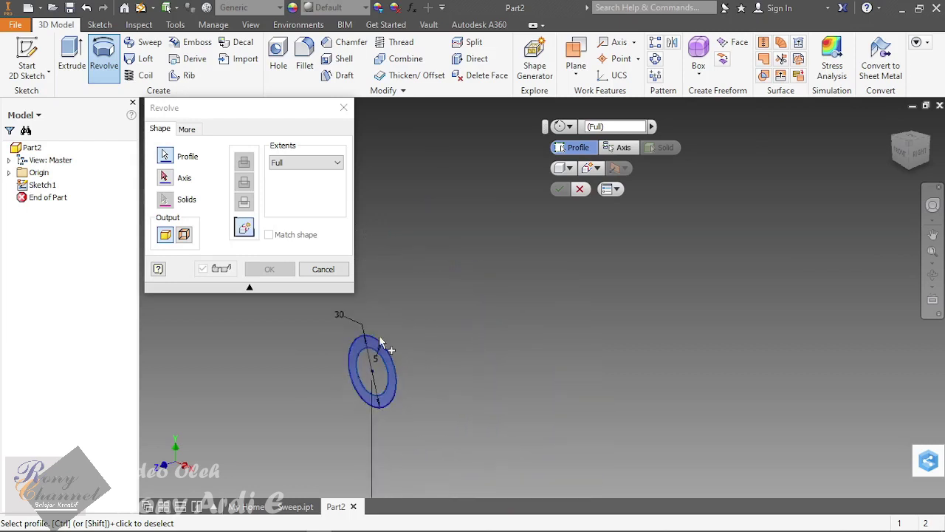
{"action": "scroll", "coordinate": [410, 299], "scroll_direction": "down", "scroll_amount": 2}
{"action": "scroll", "coordinate": [425, 328], "scroll_direction": "up", "scroll_amount": 2}
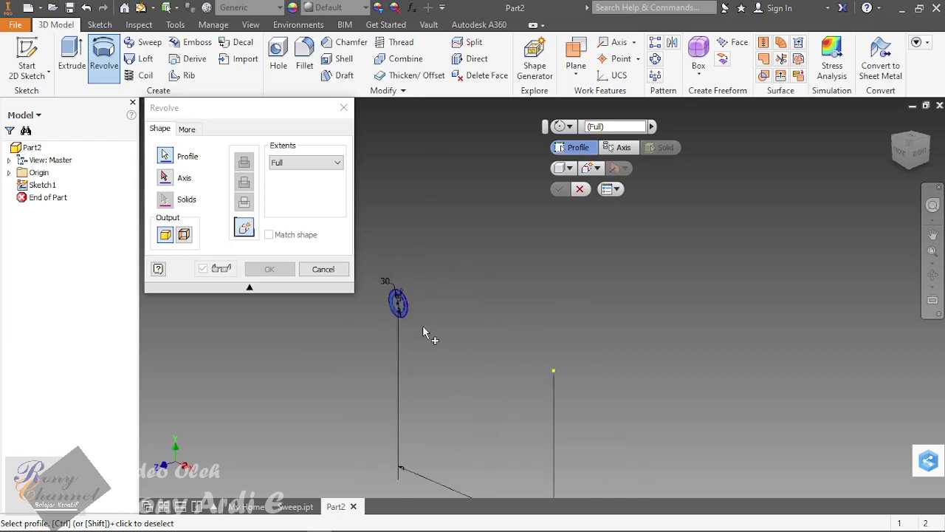
{"action": "left_click", "coordinate": [170, 180]}
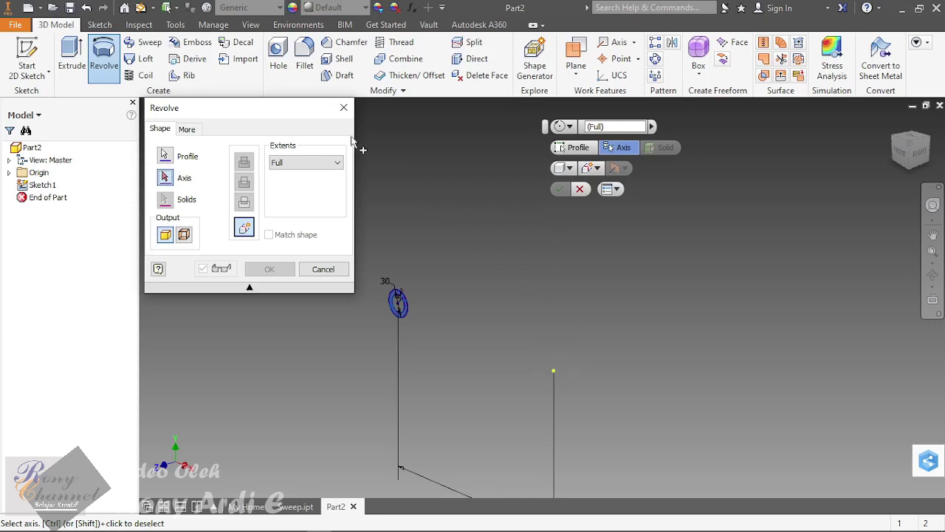
{"action": "left_click", "coordinate": [9, 172]}
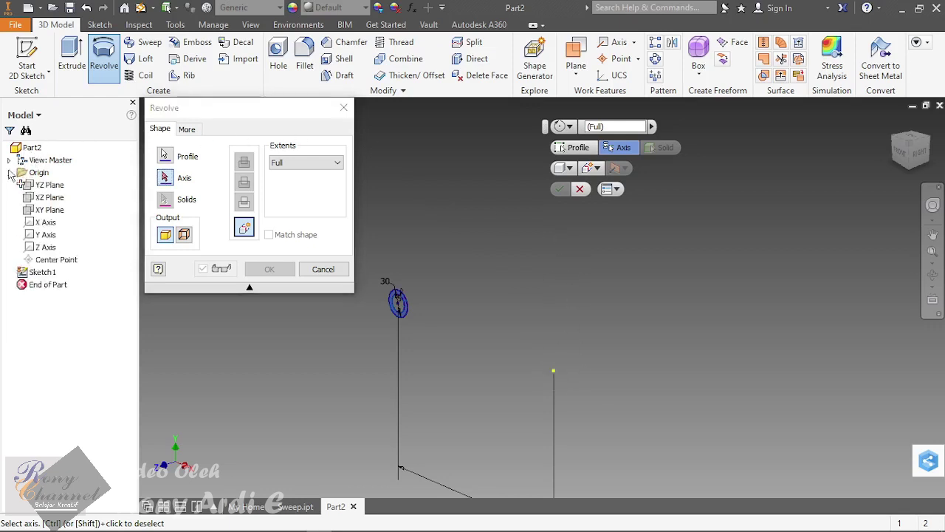
{"action": "left_click", "coordinate": [46, 222]}
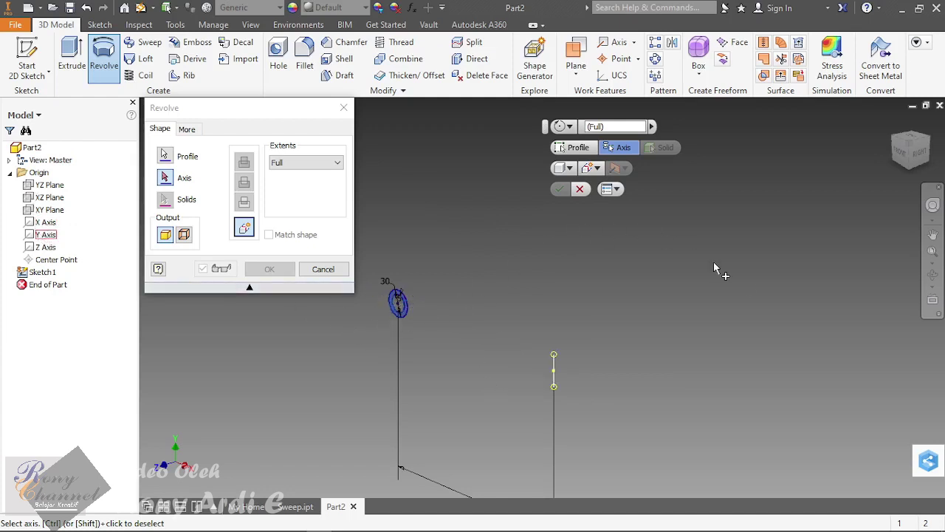
{"action": "left_click", "coordinate": [50, 235]}
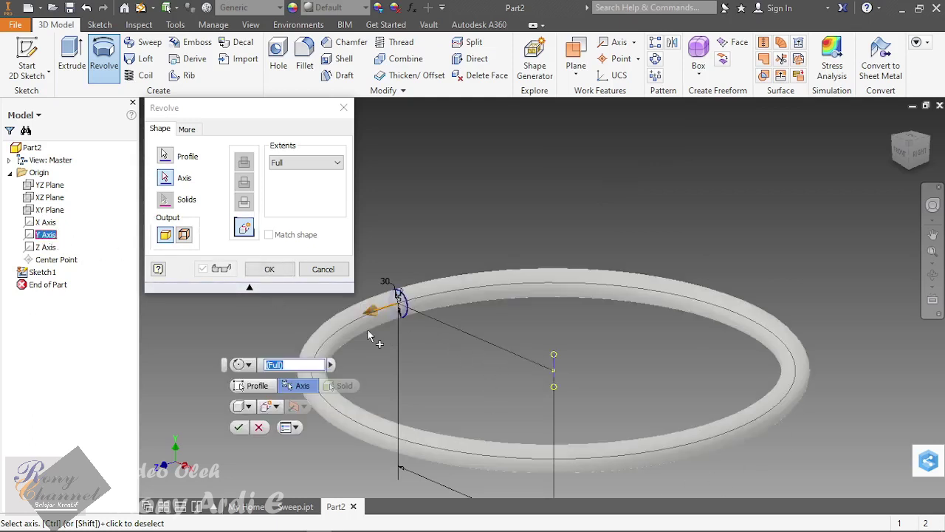
{"action": "left_click", "coordinate": [270, 269]}
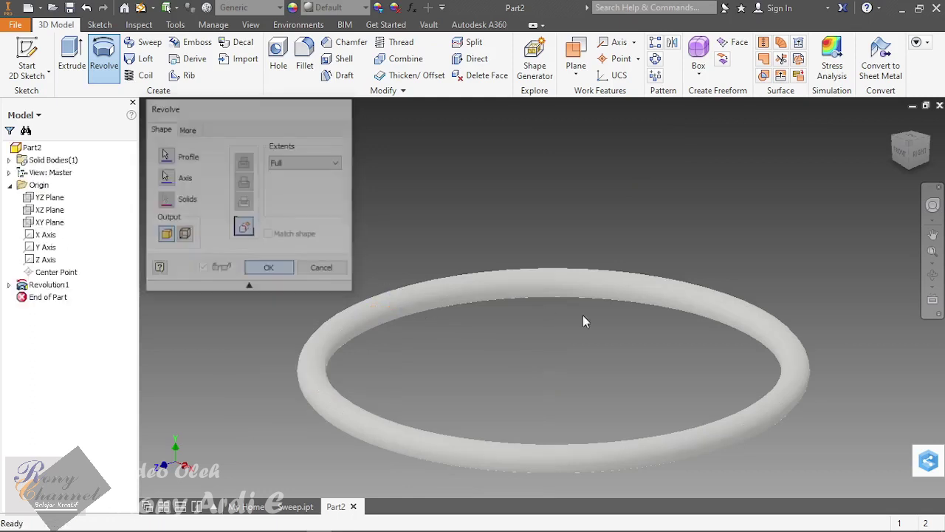
Step: Cut the ring with a three-quarter section view on the YZ and XY planes and inspect its hollow ends
{"action": "left_click", "coordinate": [250, 25]}
{"action": "left_click", "coordinate": [519, 58]}
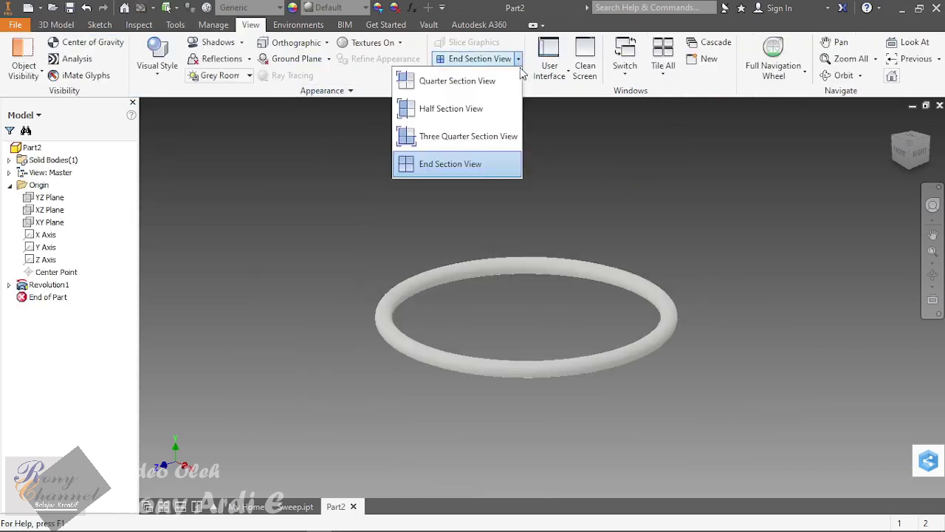
{"action": "left_click", "coordinate": [452, 135]}
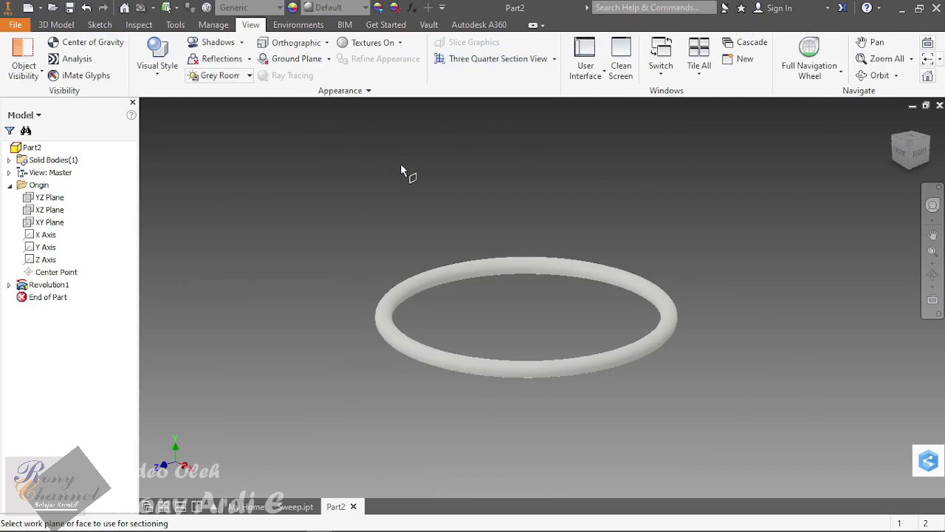
{"action": "left_click", "coordinate": [46, 198]}
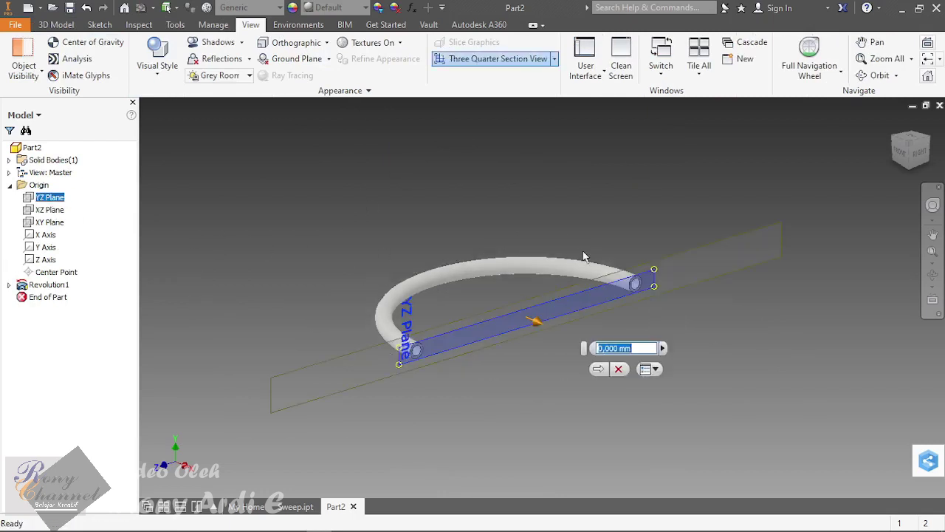
{"action": "left_click", "coordinate": [619, 368]}
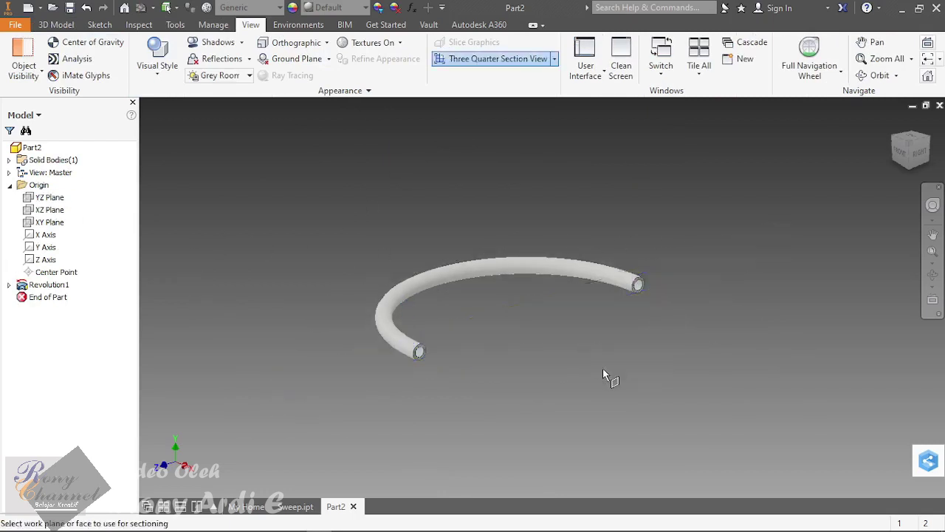
{"action": "left_click", "coordinate": [50, 223]}
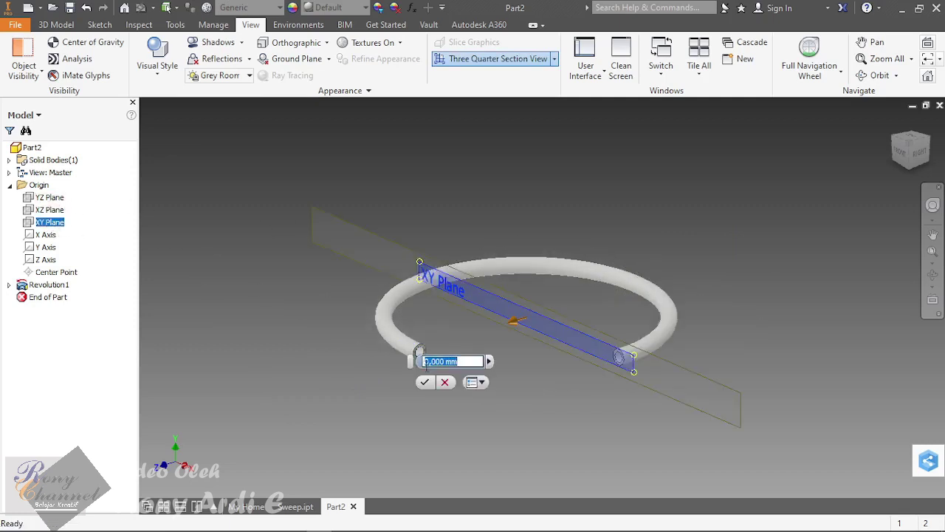
{"action": "left_click", "coordinate": [424, 383]}
{"action": "middle_click_drag", "start_coordinate": [522, 398], "coordinate": [321, 299], "text": "shift"}
{"action": "scroll", "coordinate": [260, 222], "scroll_direction": "up", "scroll_amount": 5}
{"action": "scroll", "coordinate": [260, 218], "scroll_direction": "down", "scroll_amount": 5}
{"action": "scroll", "coordinate": [260, 218], "scroll_direction": "up", "scroll_amount": 5}
{"action": "middle_click_drag", "start_coordinate": [384, 318], "coordinate": [562, 288], "text": "shift"}
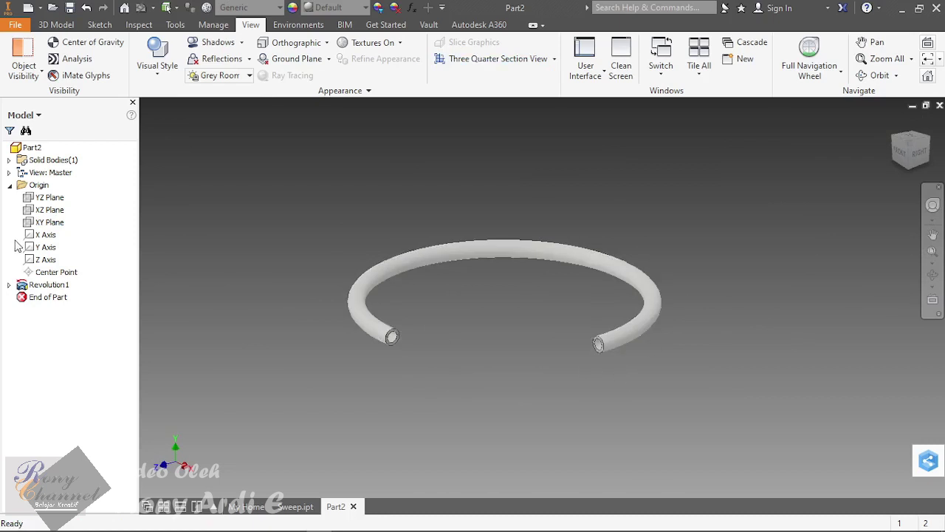
Step: Examine the origin axes and the profile sketch nested under the revolve feature
{"action": "left_click", "coordinate": [45, 247]}
{"action": "left_click", "coordinate": [45, 260], "text": "ctrl"}
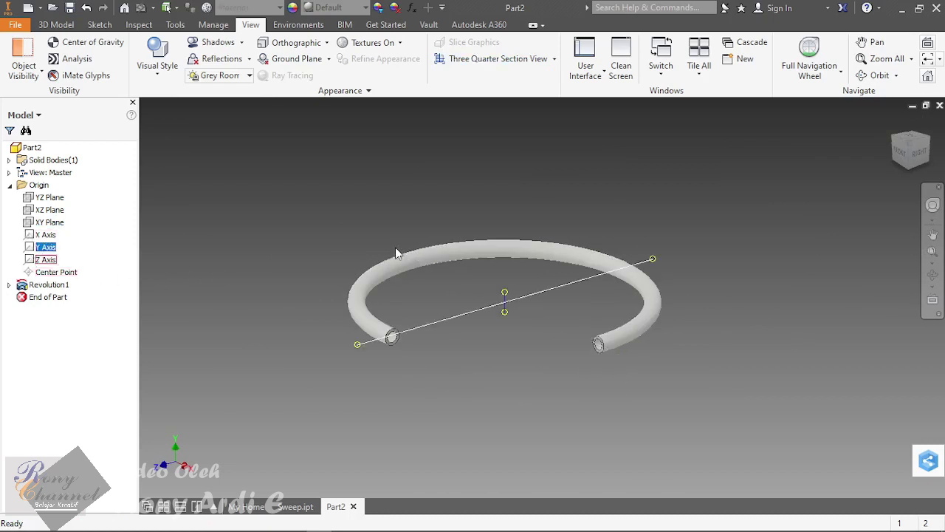
{"action": "left_click", "coordinate": [9, 284]}
{"action": "left_click", "coordinate": [47, 297]}
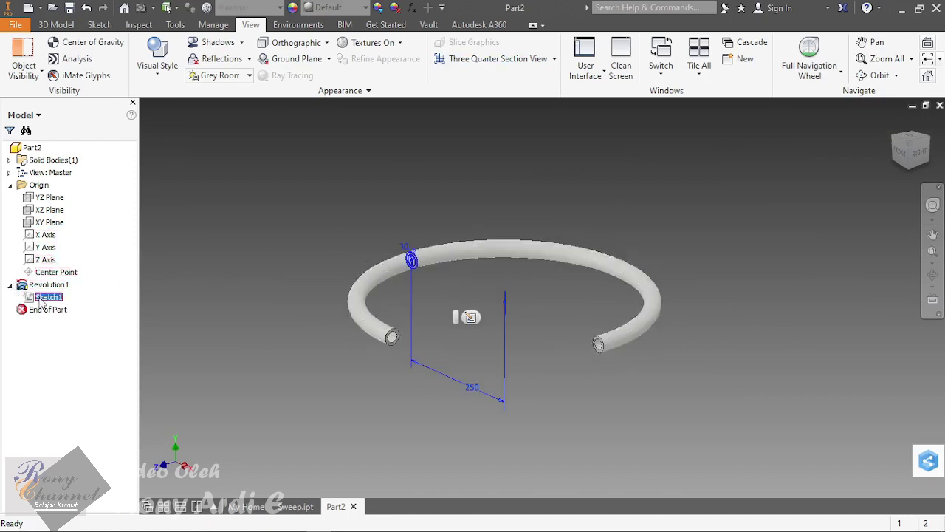
{"action": "right_click", "coordinate": [33, 297]}
{"action": "left_click", "coordinate": [262, 206]}
{"action": "left_click", "coordinate": [262, 206]}
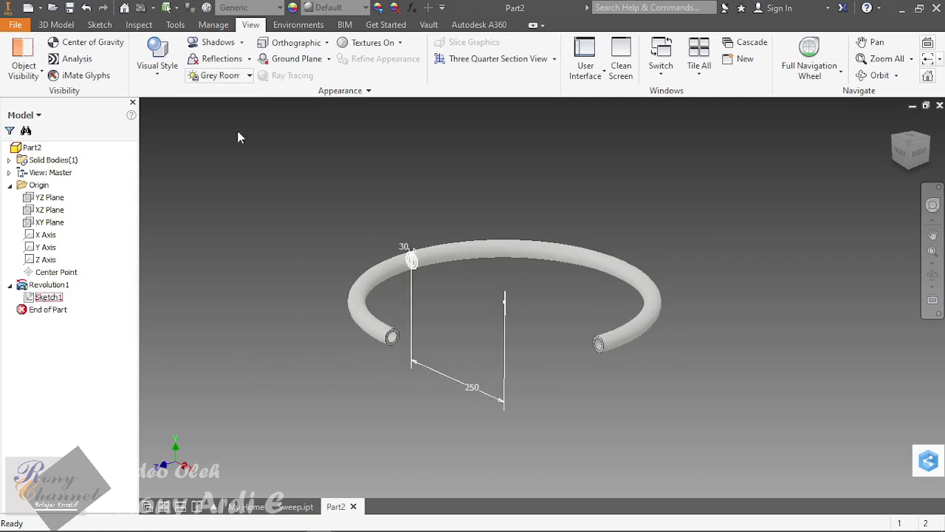
{"action": "left_click", "coordinate": [233, 256]}
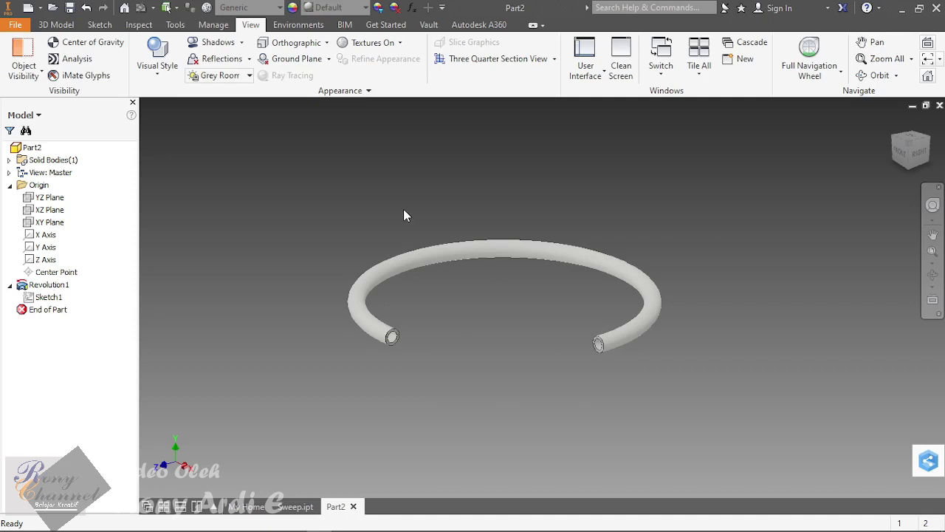
{"action": "left_click", "coordinate": [9, 284]}
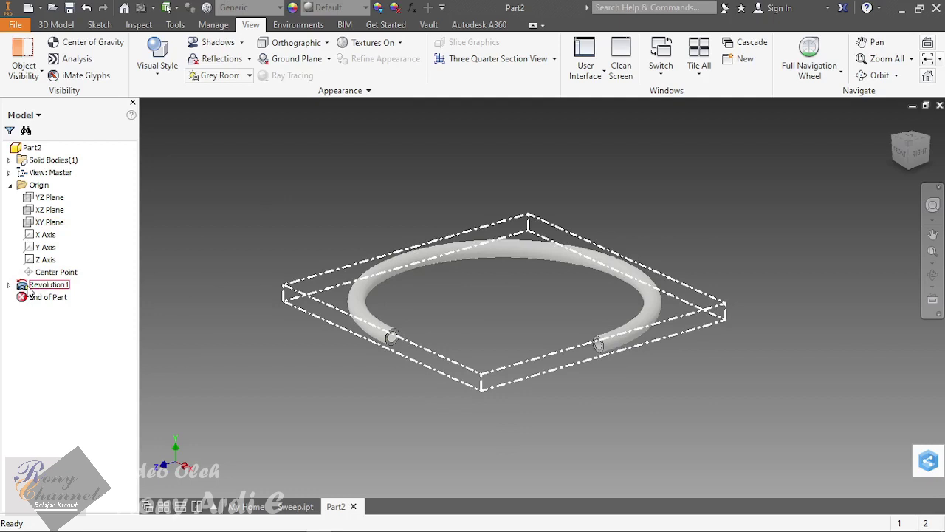
Step: Turn on the visibility of the profile sketch under the revolve feature
{"action": "key", "text": "Right"}
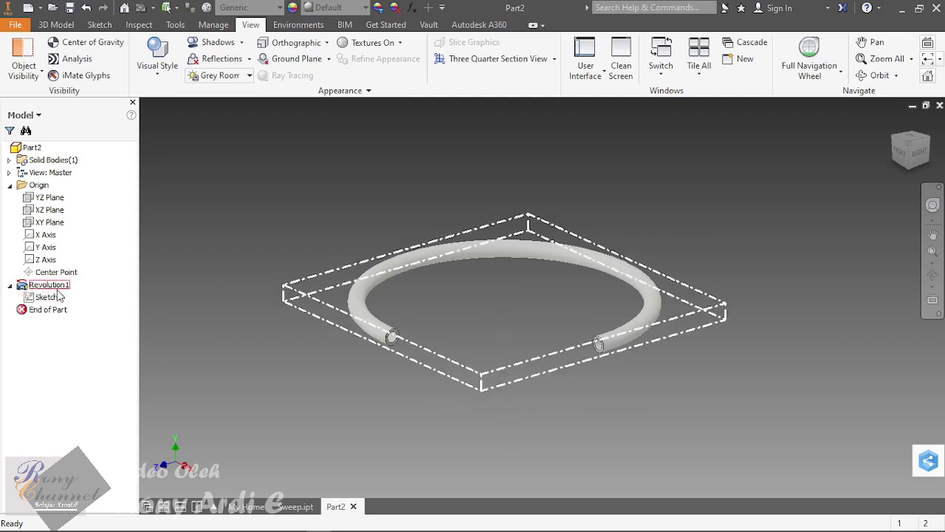
{"action": "left_click", "coordinate": [49, 289]}
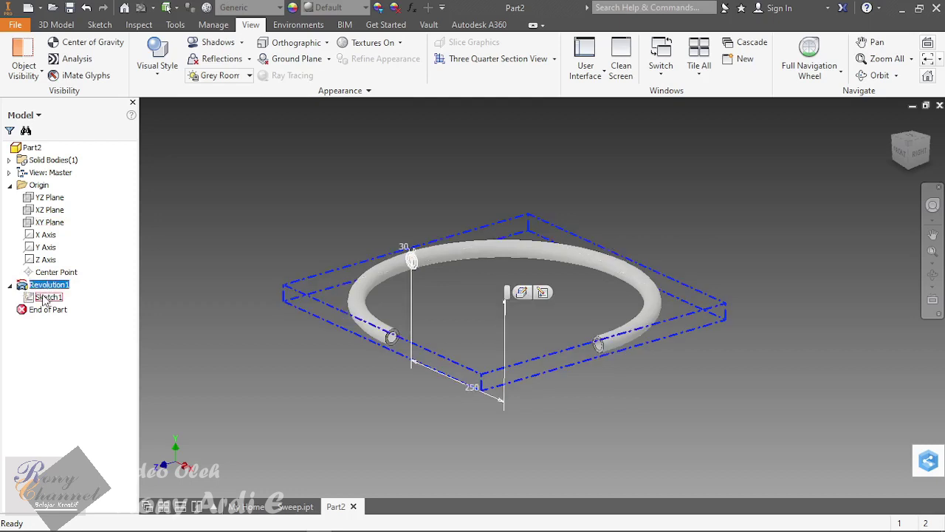
{"action": "left_click", "coordinate": [49, 297]}
{"action": "right_click", "coordinate": [54, 303]}
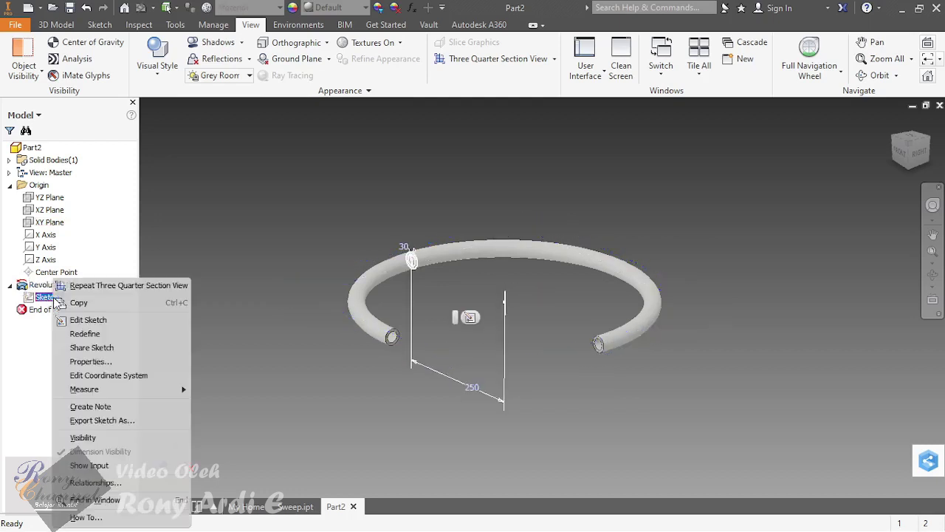
{"action": "left_click", "coordinate": [107, 438]}
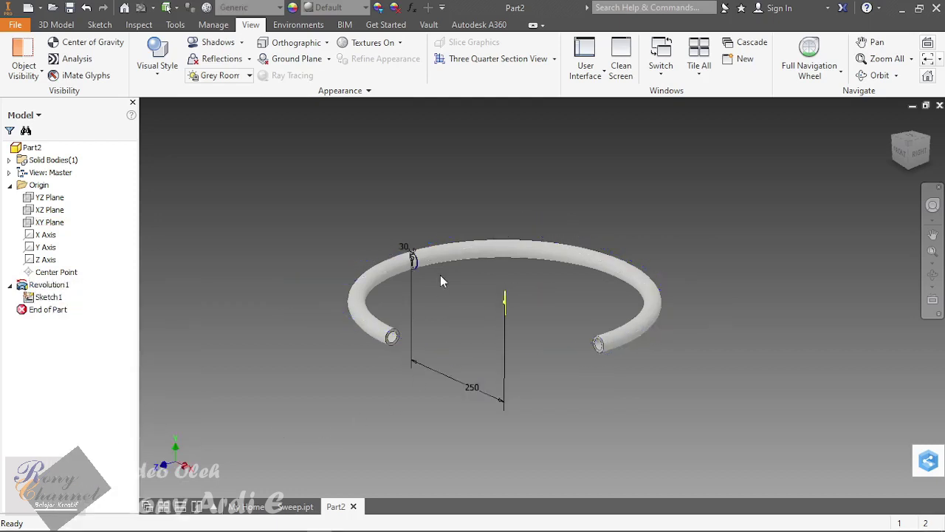
Step: Set the outer diameter of the ring's profile sketch to 50 mm and update the revolved part
{"action": "scroll", "coordinate": [438, 284], "scroll_direction": "up", "scroll_amount": 4}
{"action": "scroll", "coordinate": [370, 241], "scroll_direction": "down", "scroll_amount": 3}
{"action": "scroll", "coordinate": [342, 279], "scroll_direction": "up", "scroll_amount": 2}
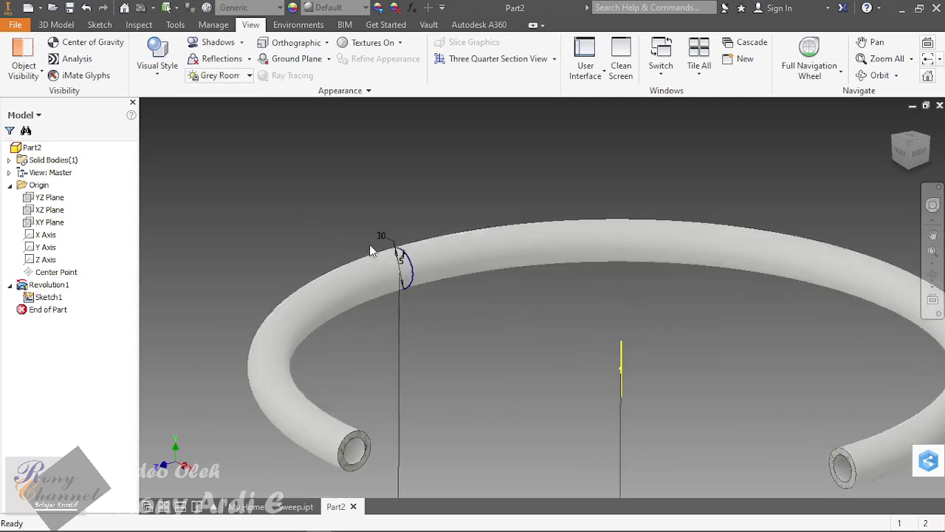
{"action": "scroll", "coordinate": [333, 226], "scroll_direction": "up", "scroll_amount": 1}
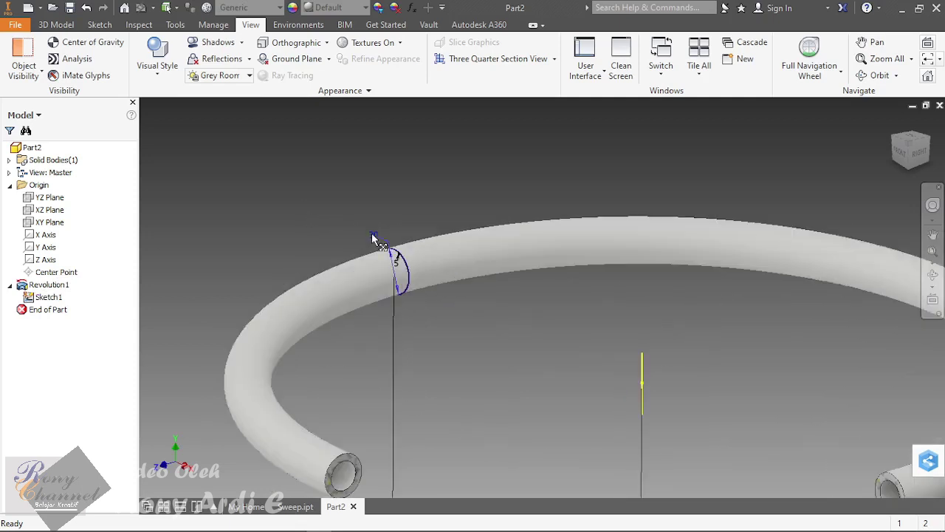
{"action": "double_click", "coordinate": [373, 235]}
{"action": "type", "text": "50"}
{"action": "key", "text": "Return"}
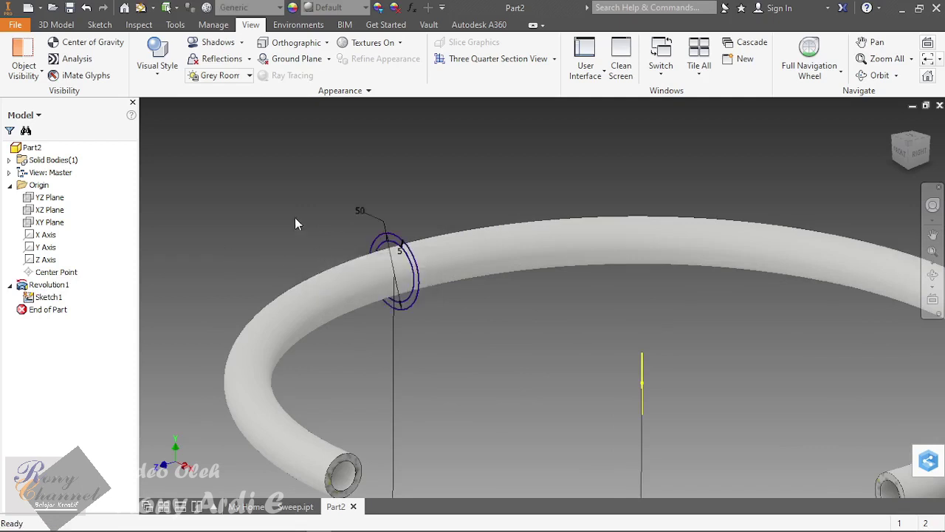
{"action": "scroll", "coordinate": [307, 235], "scroll_direction": "down", "scroll_amount": 3}
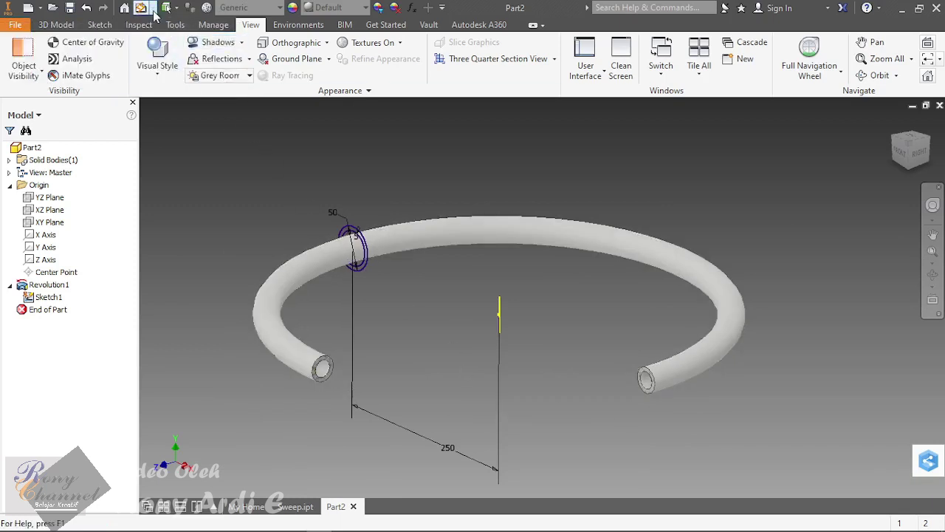
{"action": "left_click", "coordinate": [142, 8]}
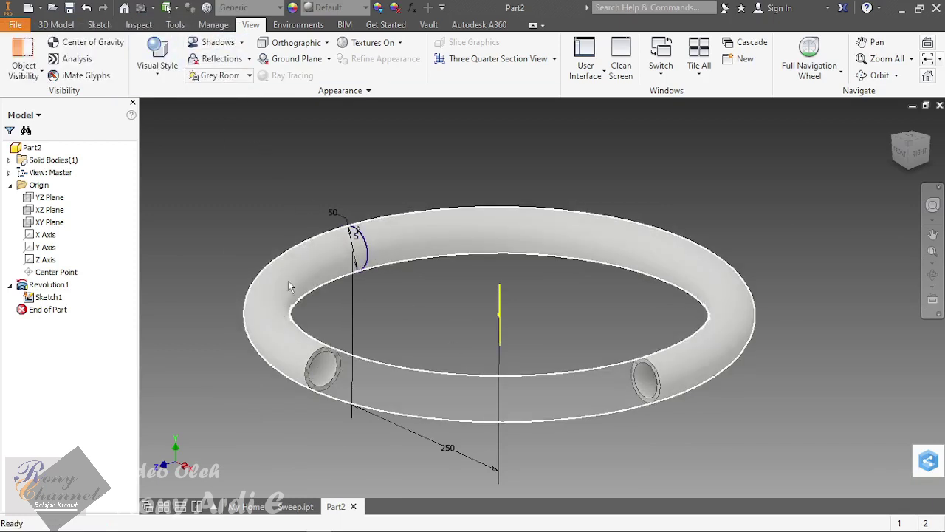
Step: Set the distance between the profile and the revolve axis to 300 mm and update the ring
{"action": "double_click", "coordinate": [450, 446]}
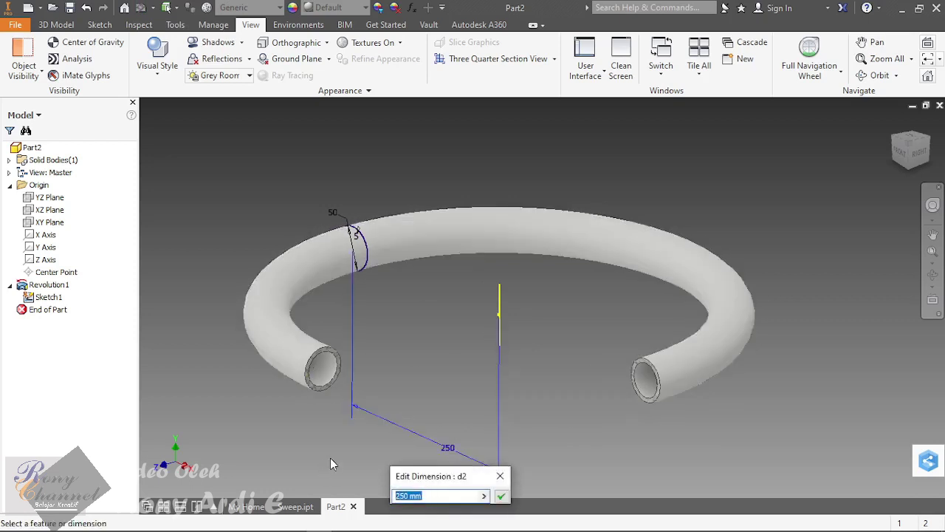
{"action": "type", "text": "300"}
{"action": "key", "text": "Return"}
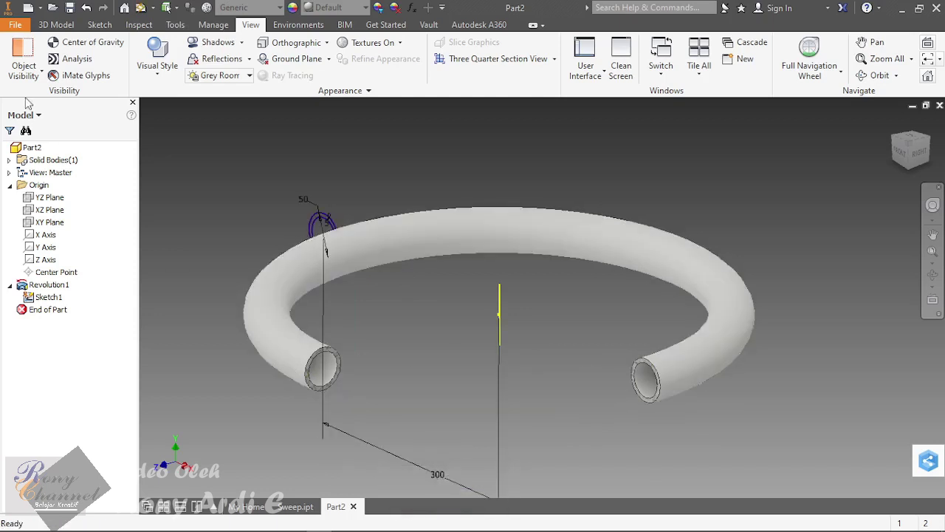
{"action": "left_click", "coordinate": [141, 9]}
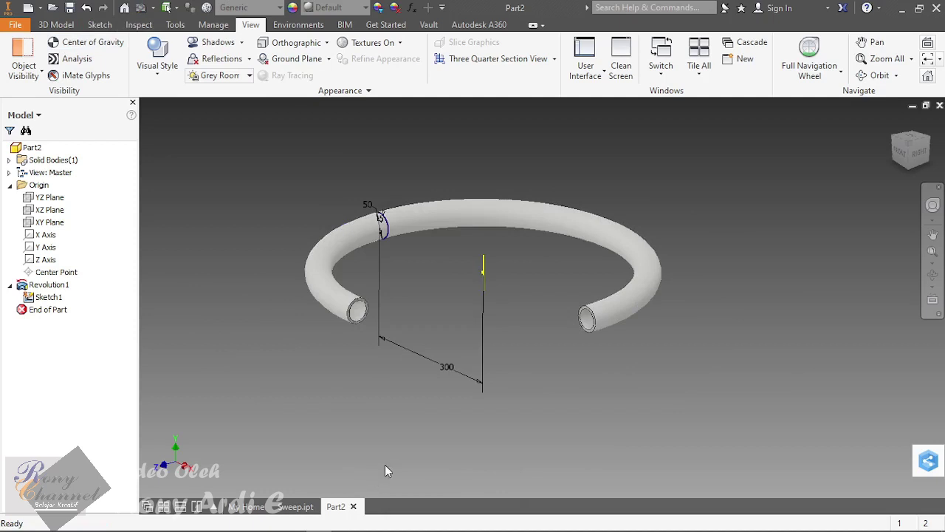
Step: Save the ring part as Revolve in the Tutorial Dasar folder, accepting the locked design view notice
{"action": "left_click", "coordinate": [15, 24]}
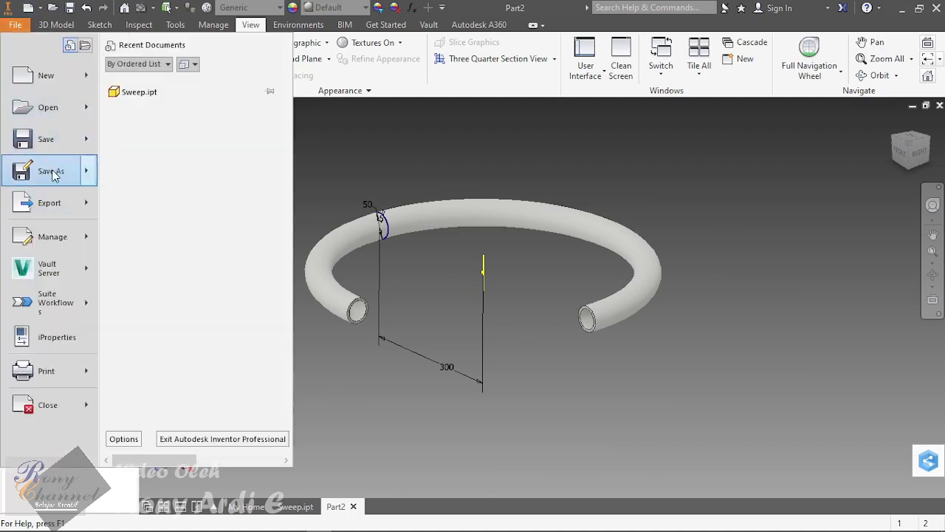
{"action": "left_click", "coordinate": [64, 173]}
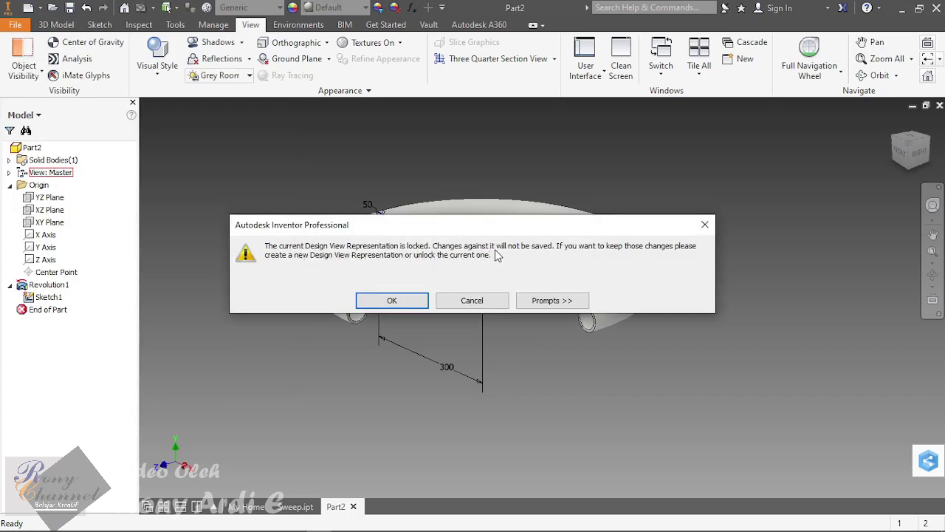
{"action": "left_click", "coordinate": [393, 300]}
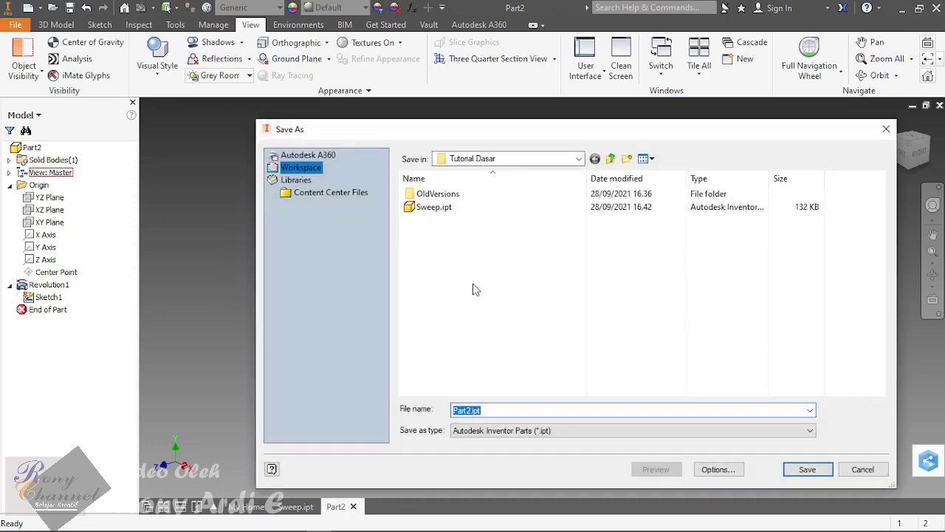
{"action": "left_click", "coordinate": [468, 411]}
{"action": "left_click_drag", "start_coordinate": [469, 410], "coordinate": [403, 405]}
{"action": "key", "text": "BackSpace"}
{"action": "type", "text": "Revolve"}
{"action": "left_click", "coordinate": [806, 471]}
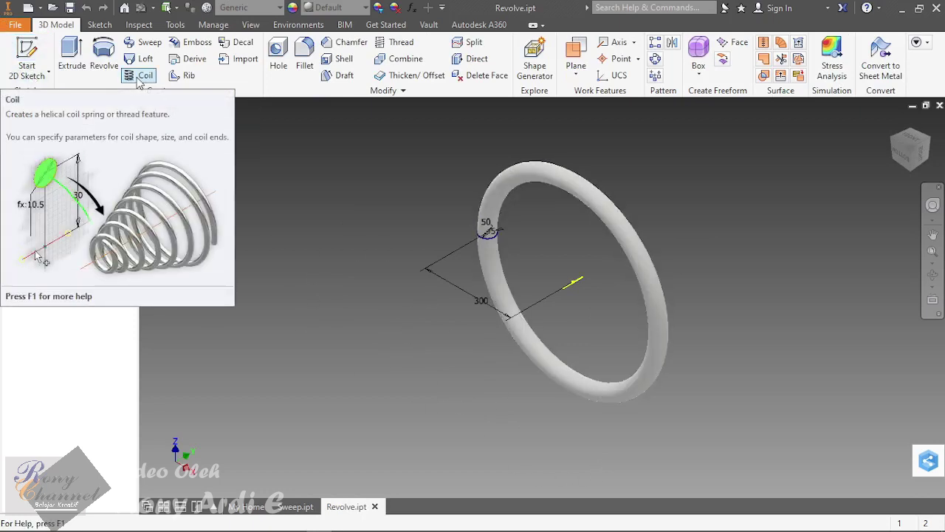
Step: Create a new part from the metric Standard (mm).ipt template and save it as Coil
{"action": "left_click", "coordinate": [11, 26]}
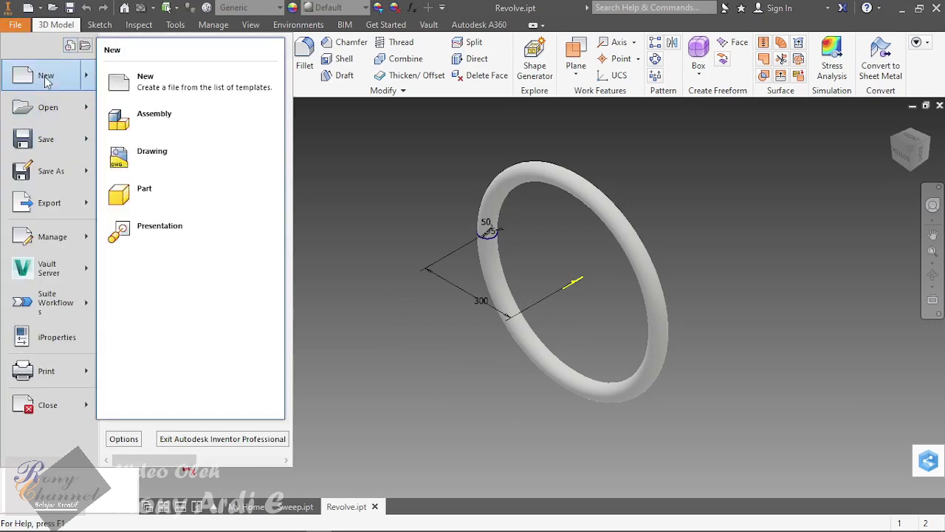
{"action": "left_click", "coordinate": [44, 77]}
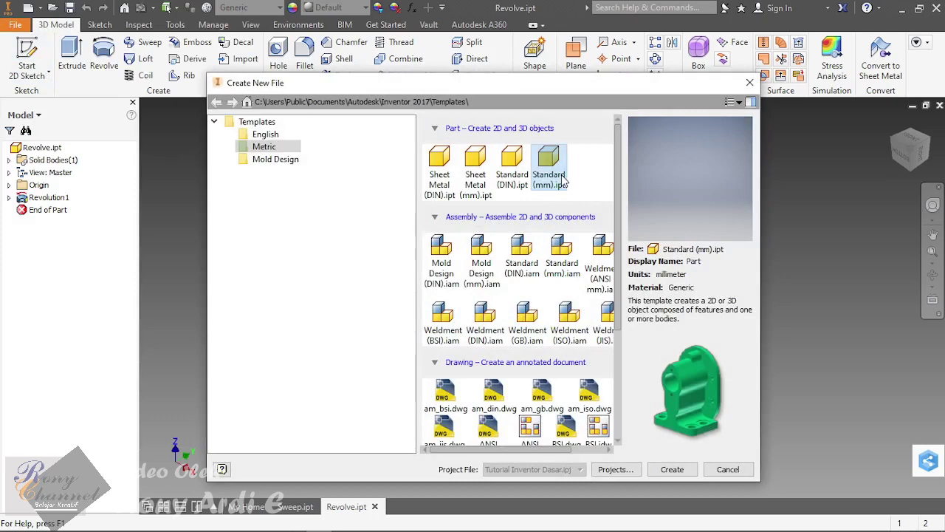
{"action": "double_click", "coordinate": [562, 179]}
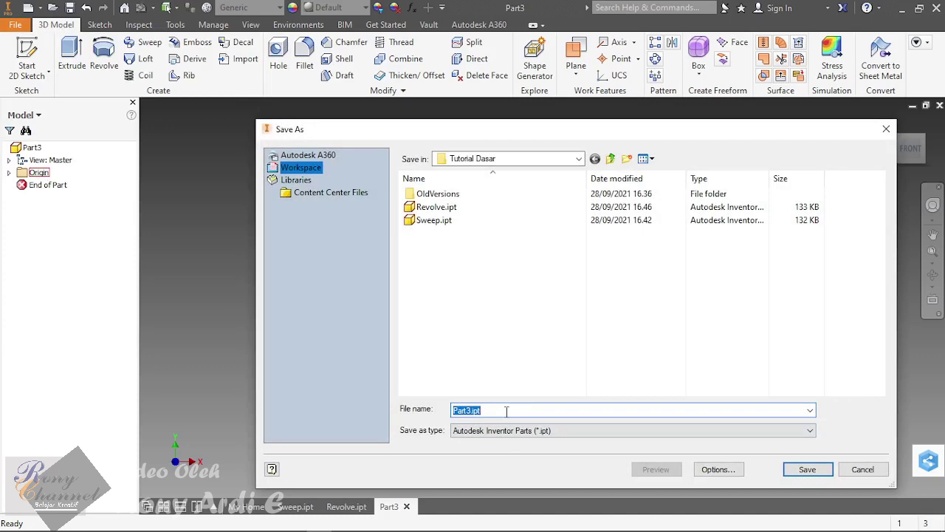
{"action": "type", "text": "Coil"}
{"action": "left_click", "coordinate": [797, 469]}
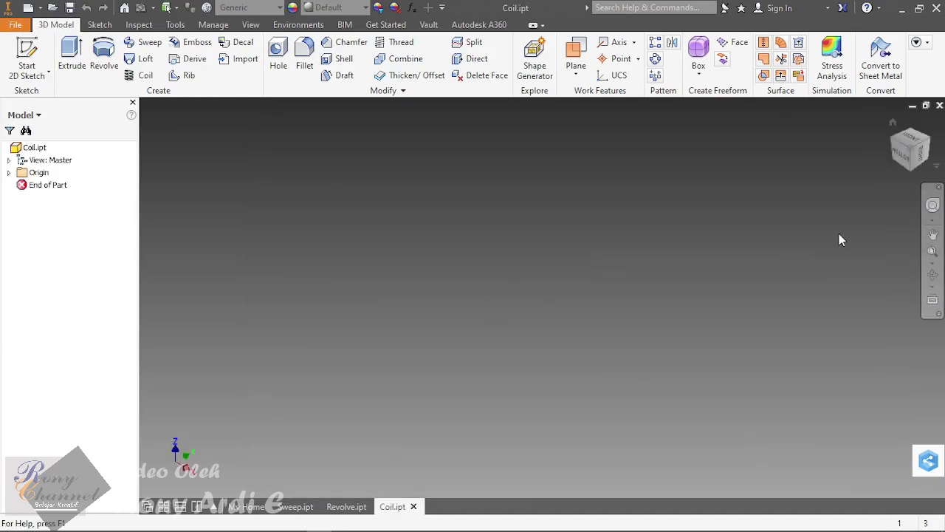
Step: Orient the view to the corner between the Top, Left and Front faces and set it as the home view, fit to view
{"action": "left_click", "coordinate": [922, 132]}
{"action": "left_click", "coordinate": [900, 139]}
{"action": "left_click", "coordinate": [924, 135]}
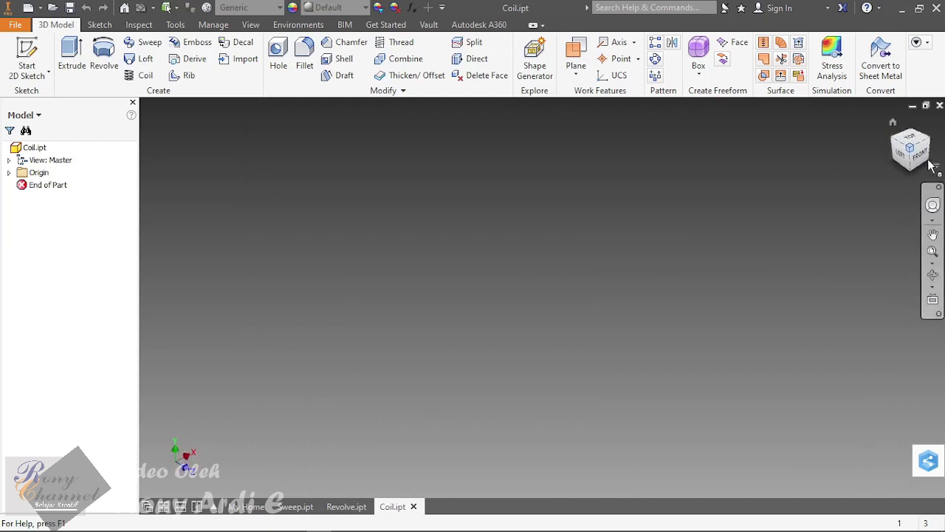
{"action": "right_click", "coordinate": [909, 148]}
{"action": "mouse_move", "coordinate": [873, 253]}
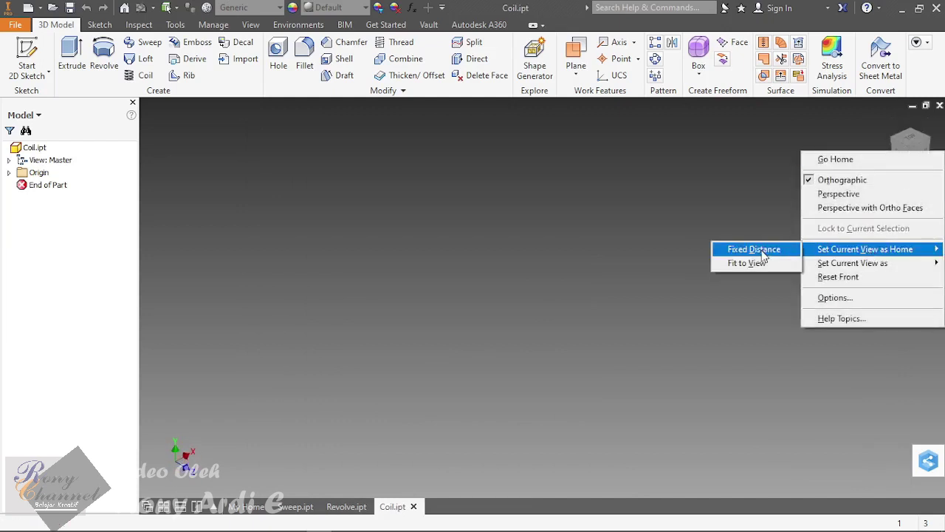
{"action": "left_click", "coordinate": [757, 263]}
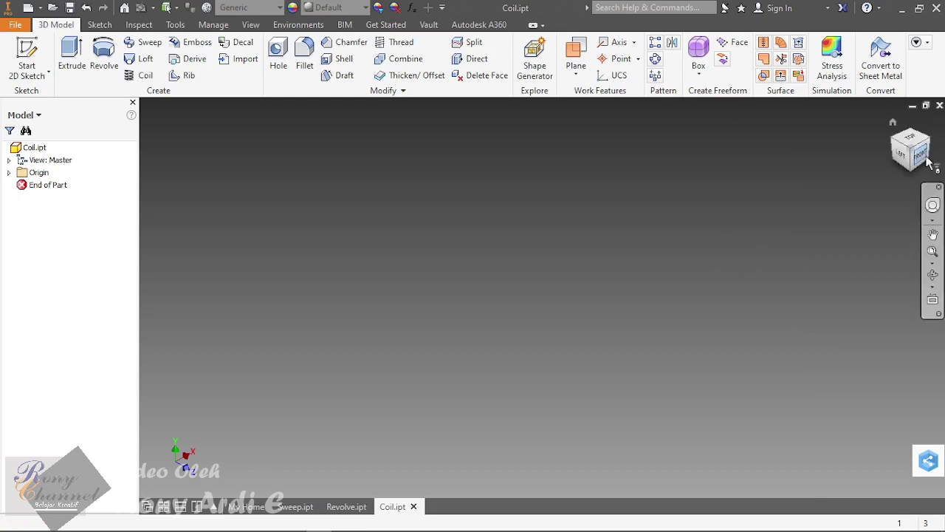
{"action": "left_click", "coordinate": [9, 173]}
{"action": "left_click", "coordinate": [28, 74]}
{"action": "left_click", "coordinate": [31, 127]}
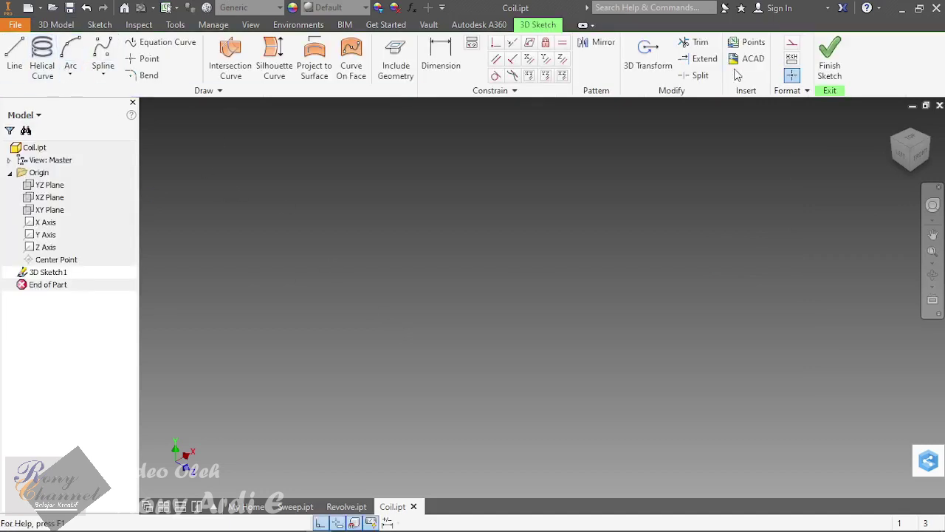
{"action": "left_click", "coordinate": [828, 59]}
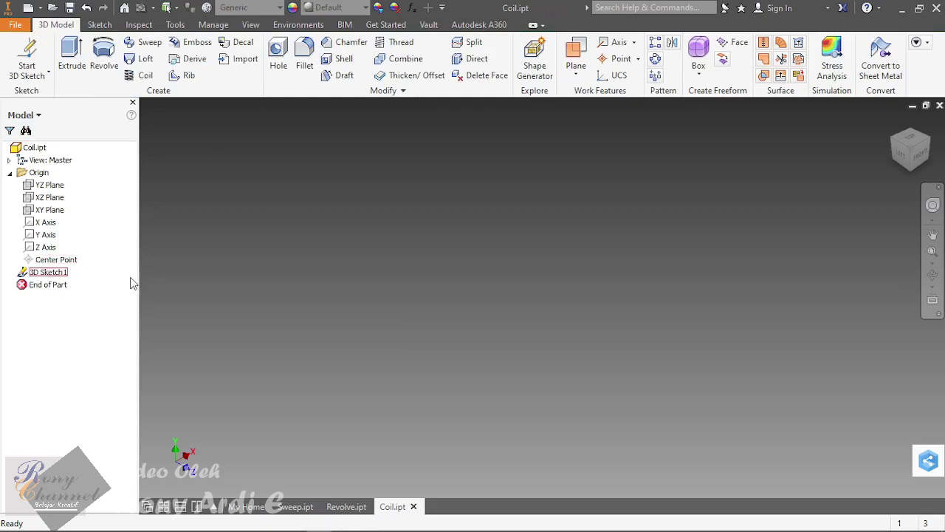
{"action": "key", "text": "ctrl+z"}
{"action": "key", "text": "ctrl+z"}
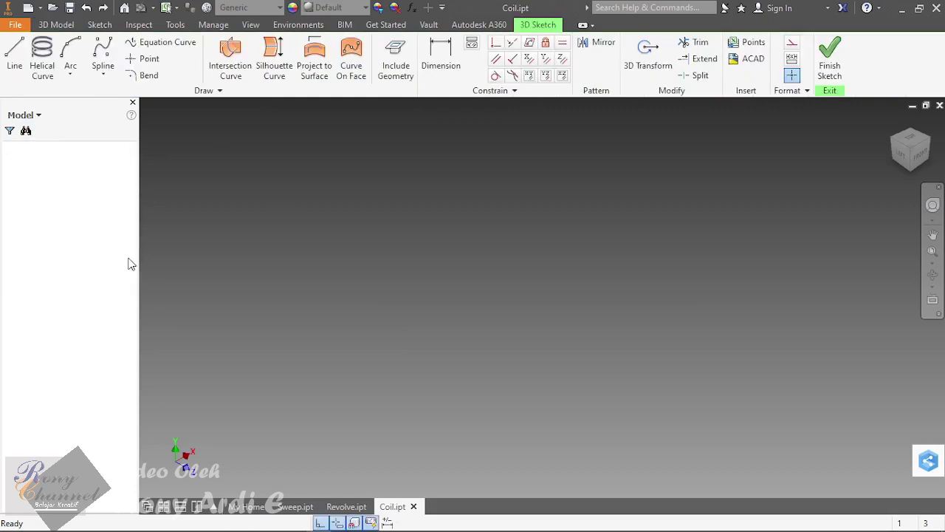
Step: Start a 2D sketch on the XZ plane and draw a circle about 382 mm in diameter centred on the origin
{"action": "left_click", "coordinate": [30, 70]}
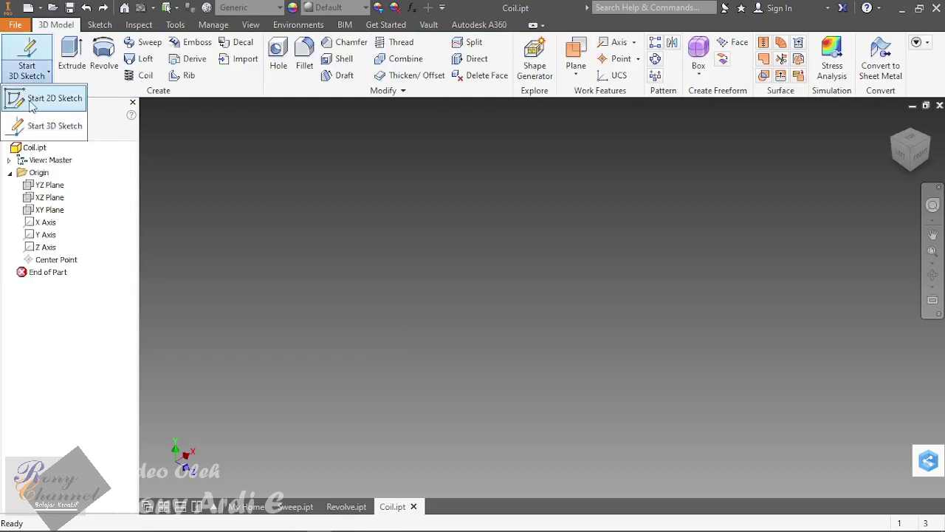
{"action": "left_click", "coordinate": [46, 109]}
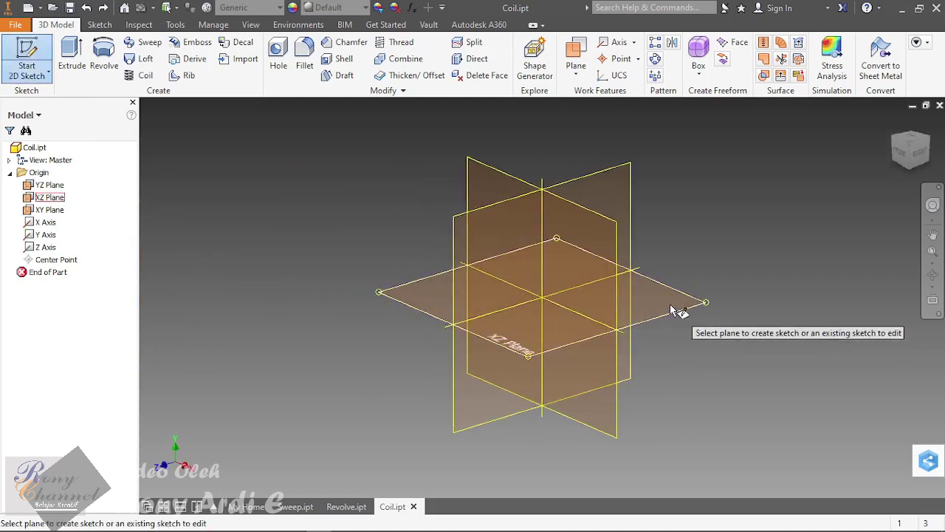
{"action": "left_click", "coordinate": [674, 310]}
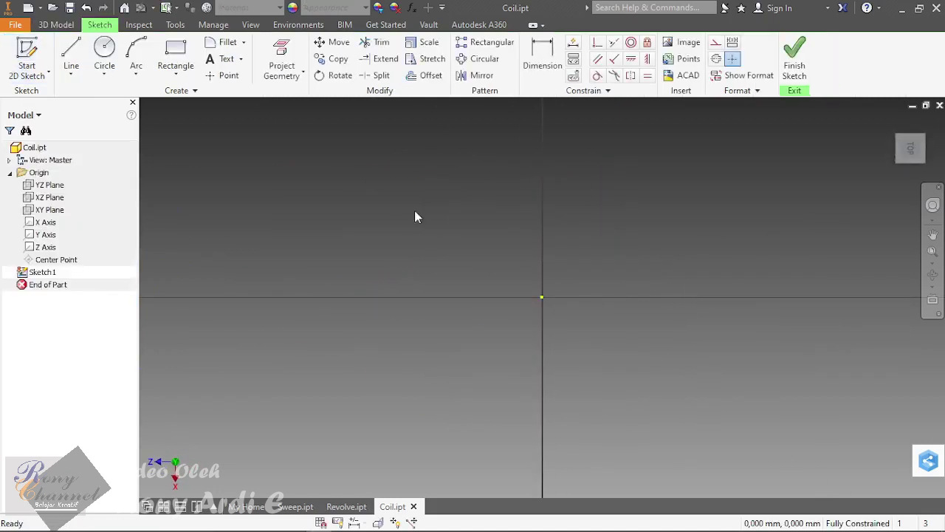
{"action": "left_click", "coordinate": [928, 127]}
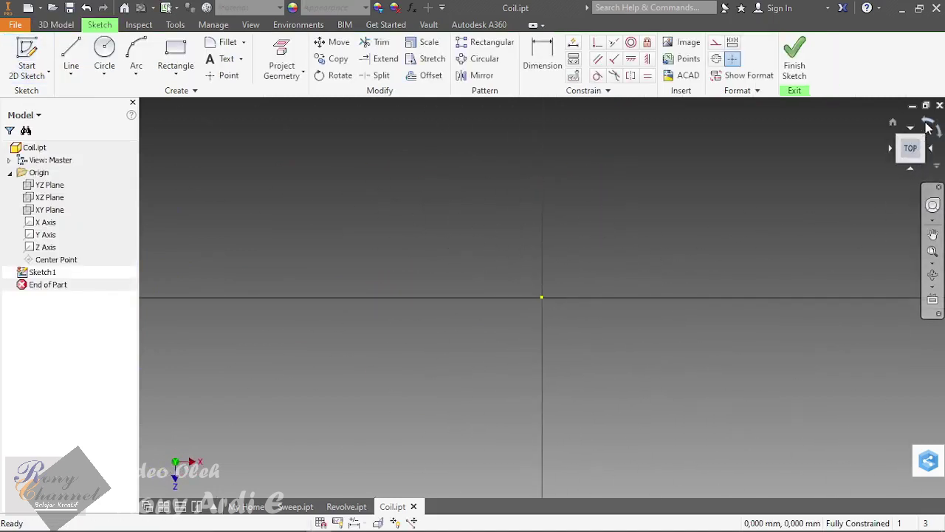
{"action": "left_click", "coordinate": [104, 64]}
{"action": "left_click", "coordinate": [542, 298]}
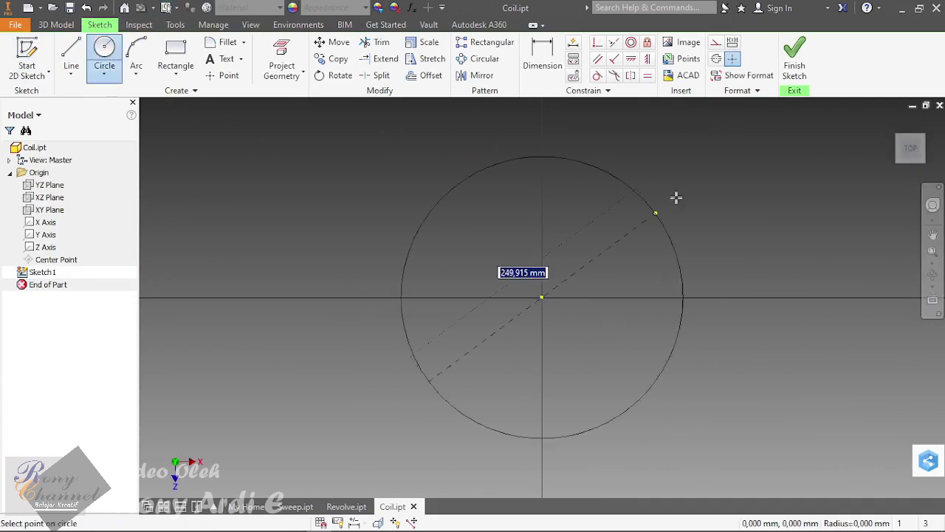
{"action": "left_click", "coordinate": [707, 160]}
Step: Dimension the circle's diameter as 500 mm and finish the sketch
{"action": "left_click", "coordinate": [543, 59]}
{"action": "scroll", "coordinate": [560, 223], "scroll_direction": "down", "scroll_amount": 3}
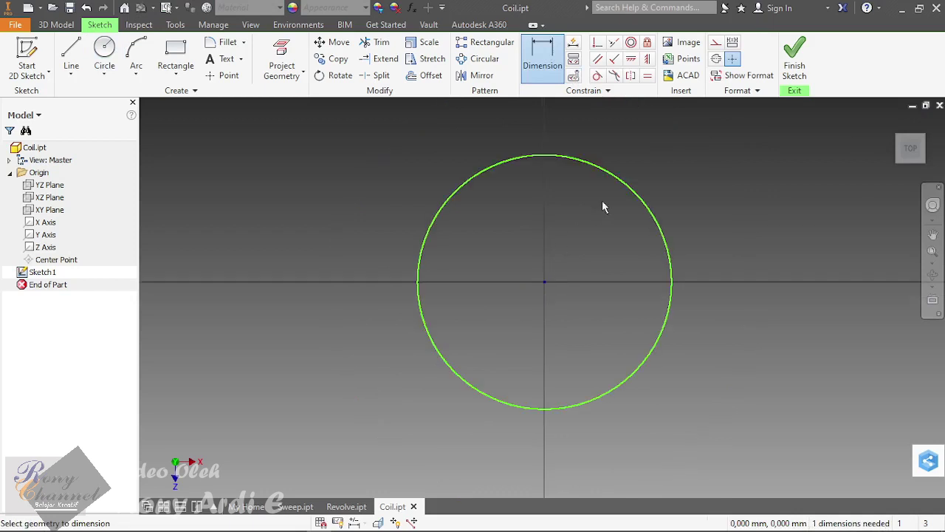
{"action": "left_click", "coordinate": [628, 193]}
{"action": "left_click", "coordinate": [654, 177]}
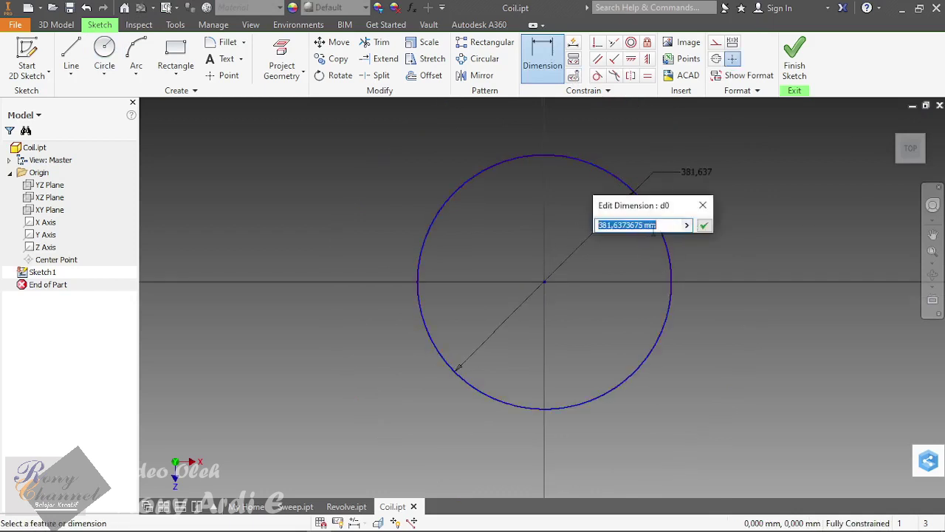
{"action": "type", "text": "3"}
{"action": "key", "text": "BackSpace"}
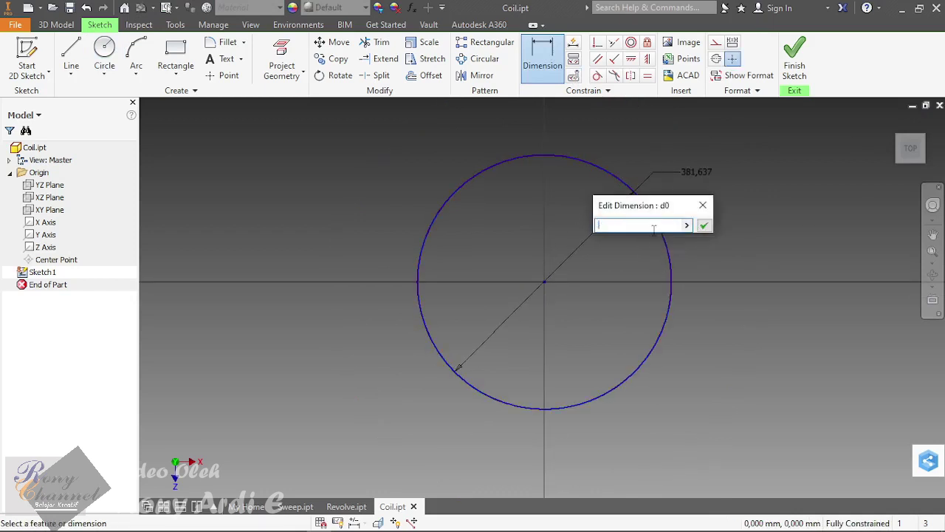
{"action": "key", "text": "Return"}
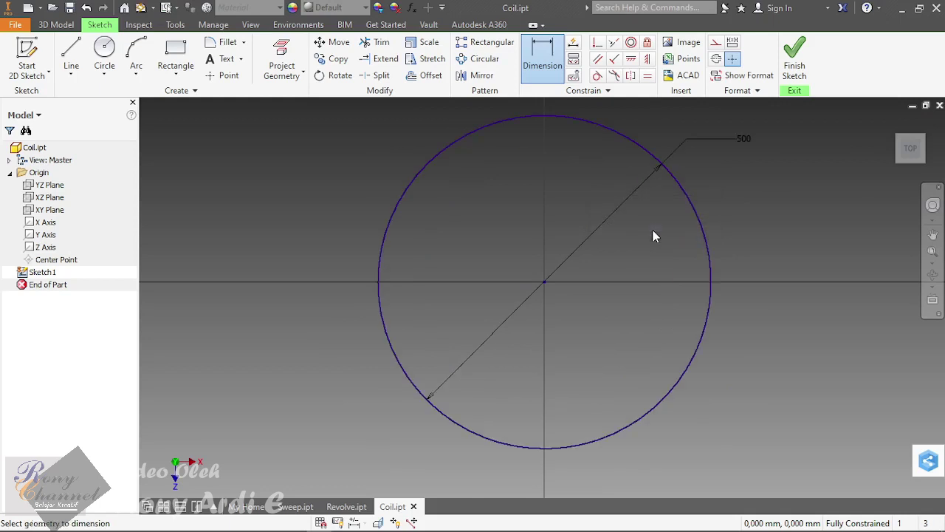
{"action": "left_click", "coordinate": [795, 59]}
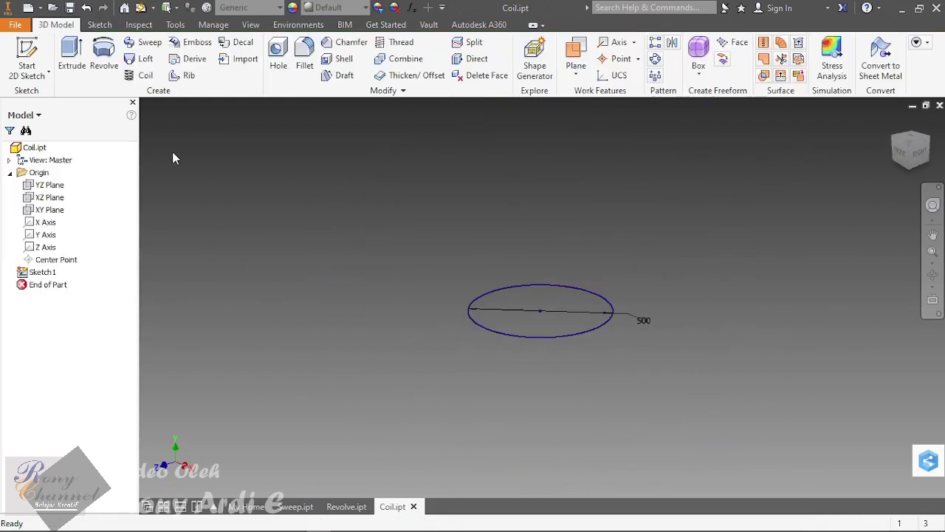
Step: Start a 3D sketch and begin a helical curve with its axis running from the origin about 472 mm up the Y axis
{"action": "left_click", "coordinate": [46, 272]}
{"action": "left_click", "coordinate": [48, 74]}
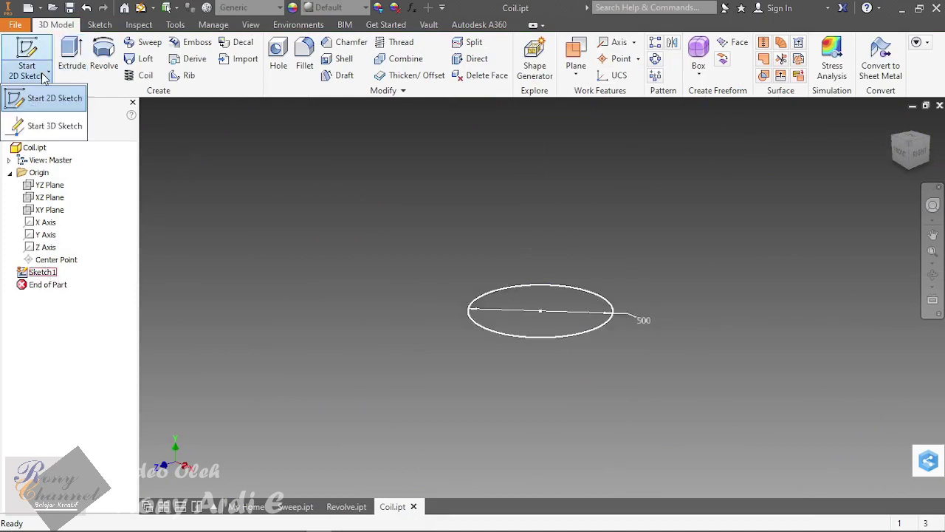
{"action": "left_click", "coordinate": [55, 126]}
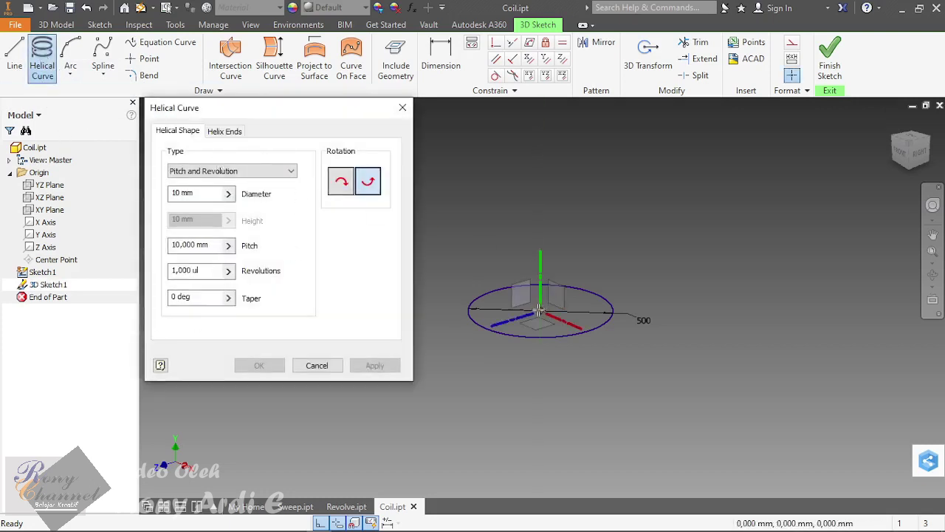
{"action": "scroll", "coordinate": [539, 314], "scroll_direction": "up", "scroll_amount": 3}
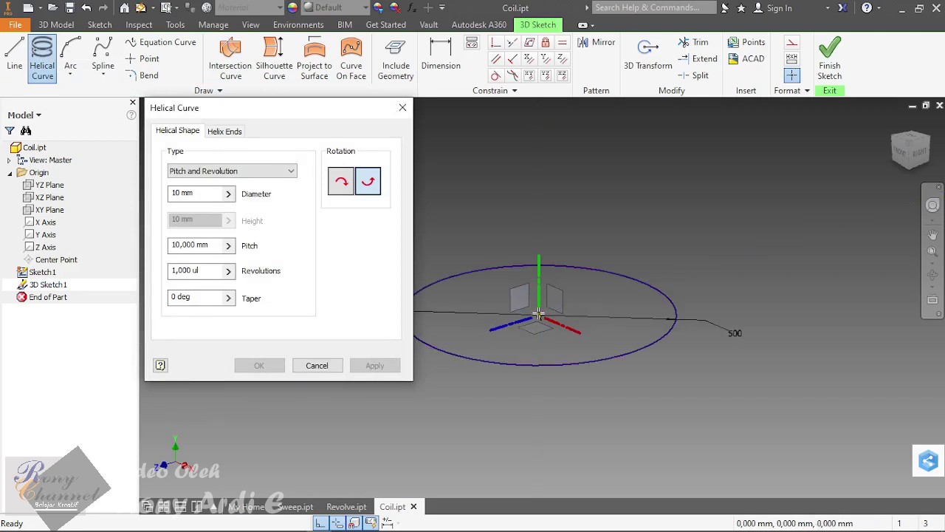
{"action": "left_click", "coordinate": [539, 314]}
{"action": "scroll", "coordinate": [550, 318], "scroll_direction": "down", "scroll_amount": 3}
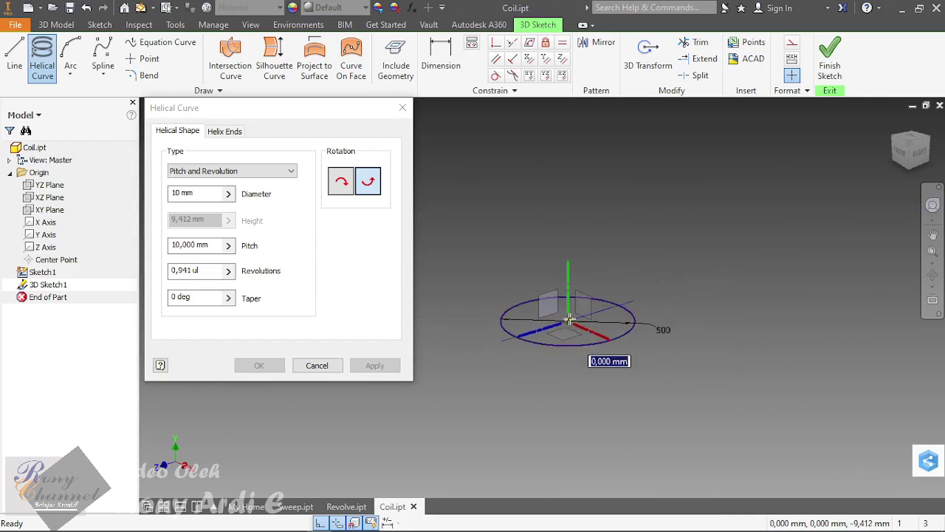
{"action": "scroll", "coordinate": [565, 251], "scroll_direction": "up", "scroll_amount": 3}
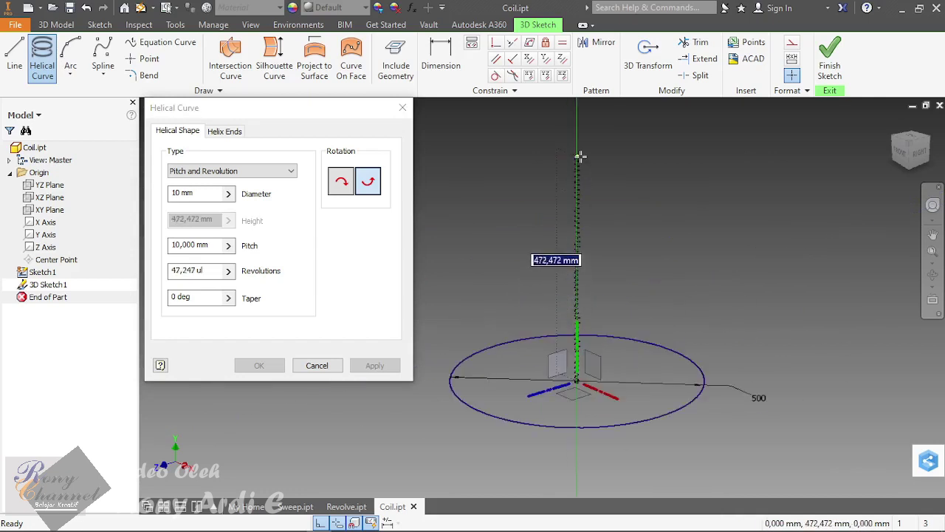
{"action": "left_click", "coordinate": [581, 156]}
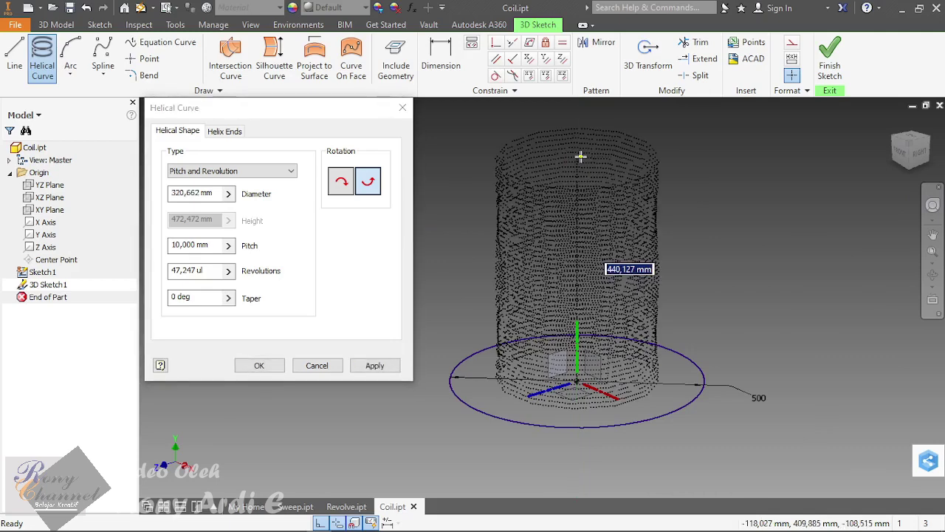
Step: Give the helical curve a diameter of about 652 mm and 4 revolutions, and create it
{"action": "left_click", "coordinate": [225, 271]}
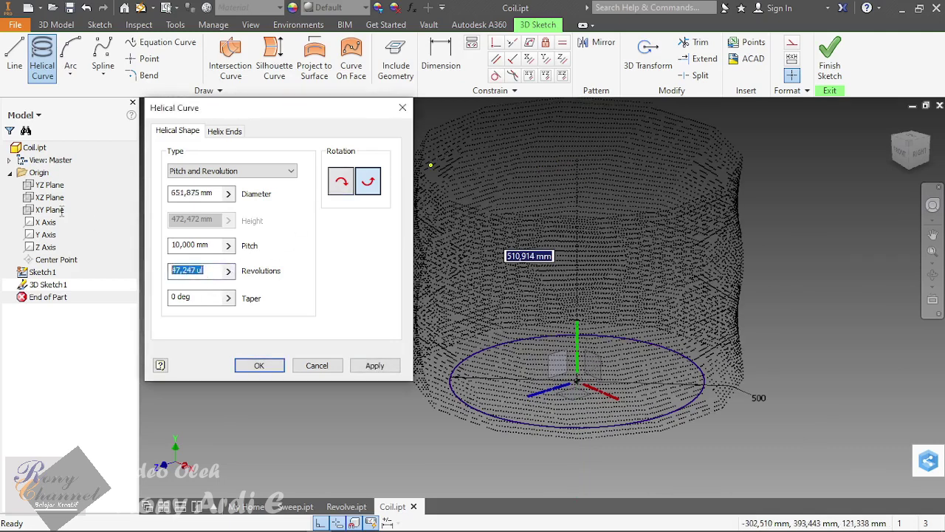
{"action": "type", "text": "4"}
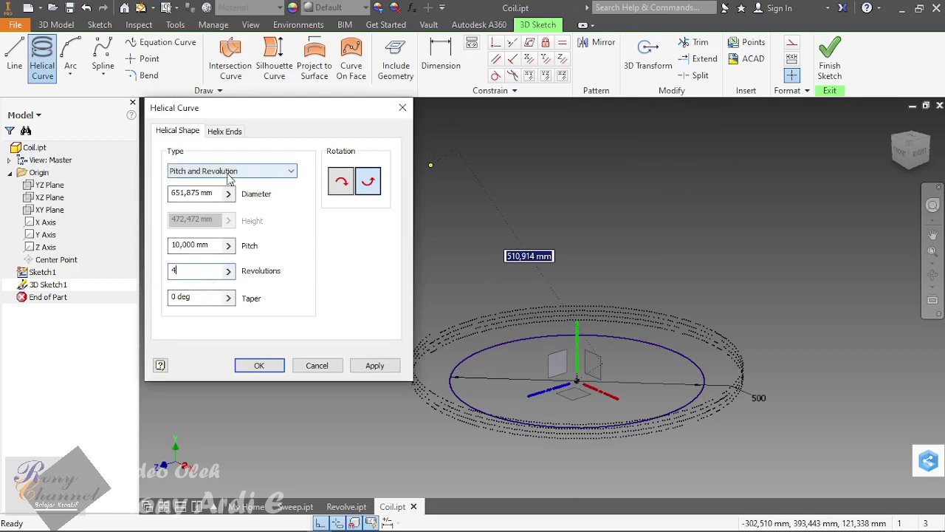
{"action": "left_click", "coordinate": [259, 365]}
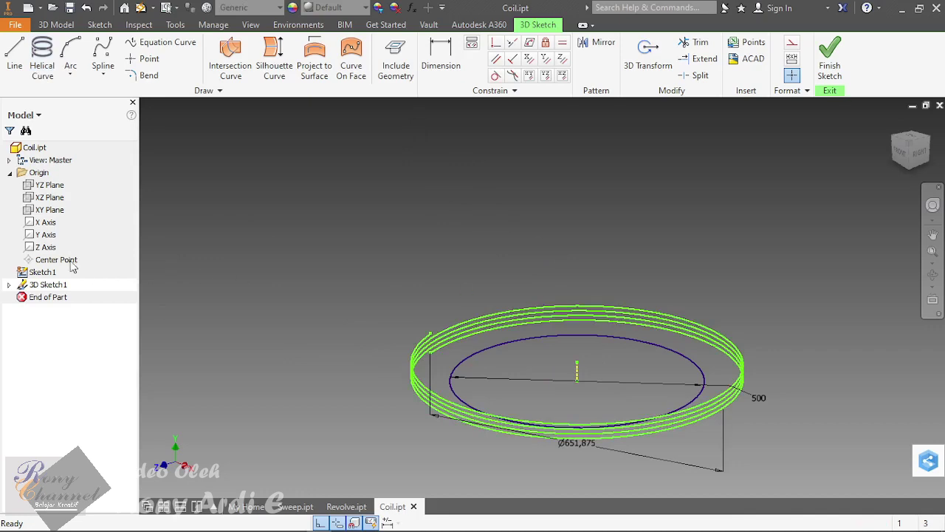
Step: Link the helical curve's diameter to the base circle's dimension by setting it to d0
{"action": "left_click", "coordinate": [44, 284]}
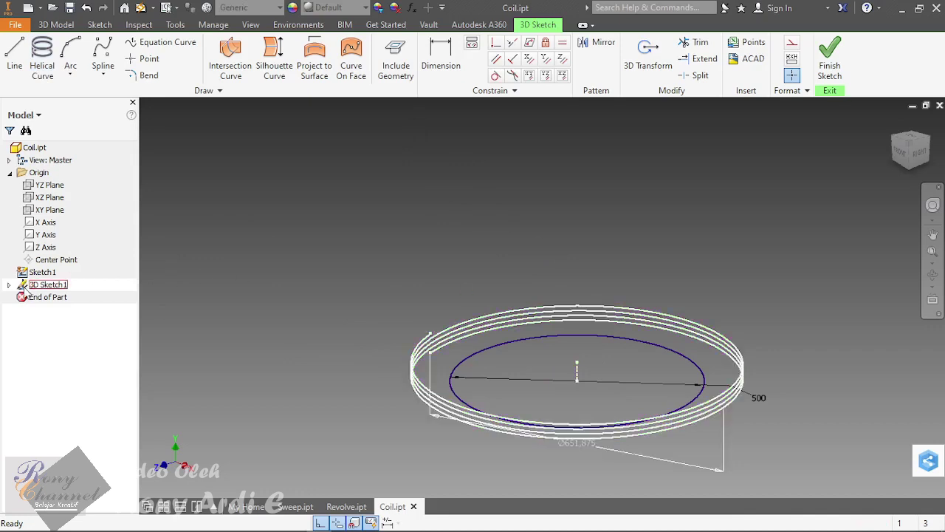
{"action": "left_click", "coordinate": [9, 285]}
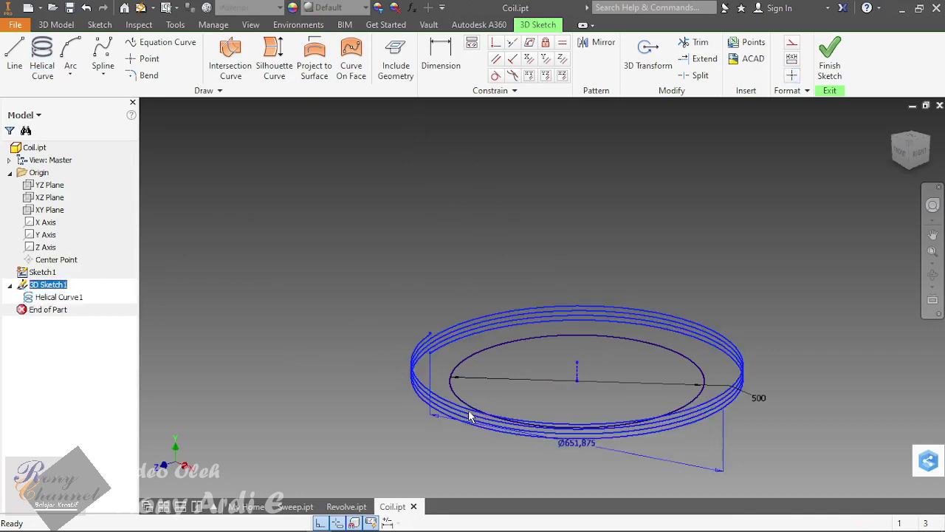
{"action": "scroll", "coordinate": [433, 357], "scroll_direction": "down", "scroll_amount": 3}
{"action": "scroll", "coordinate": [379, 332], "scroll_direction": "up", "scroll_amount": 3}
{"action": "left_click_drag", "start_coordinate": [488, 403], "coordinate": [490, 409]}
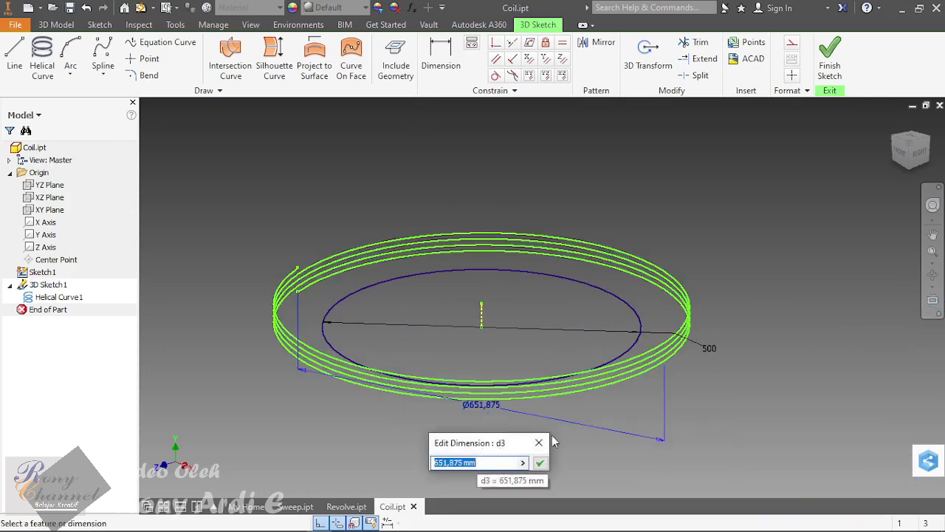
{"action": "type", "text": "d0"}
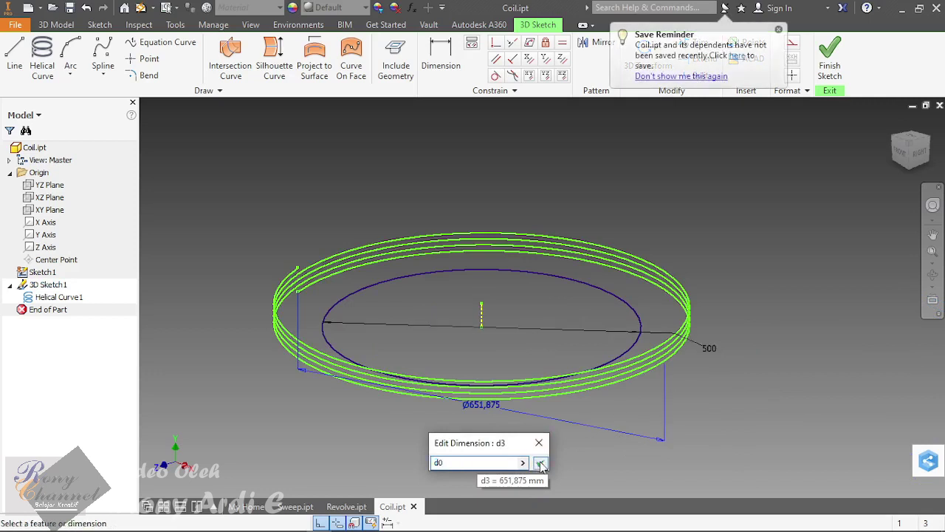
{"action": "left_click", "coordinate": [541, 463]}
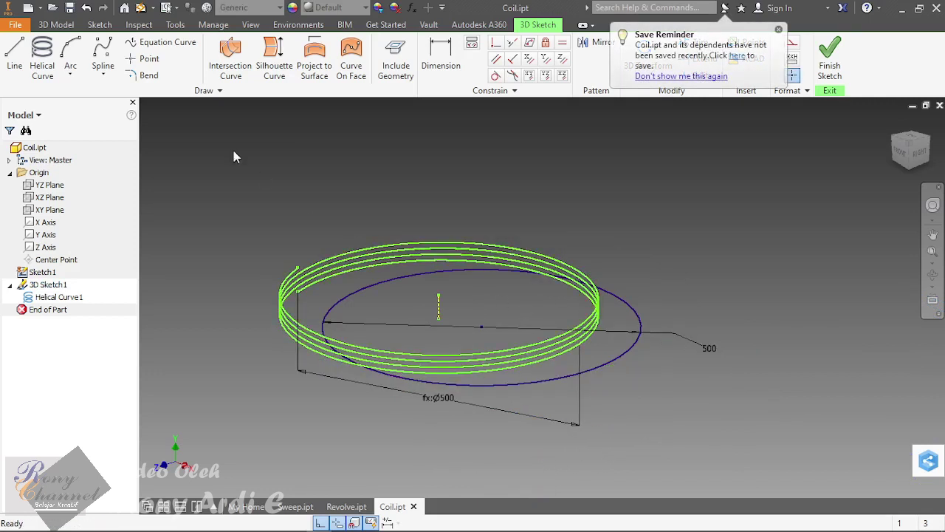
{"action": "left_click", "coordinate": [778, 30]}
Step: Constrain the lower end of the helix axis coincident with the centre of the base circle
{"action": "scroll", "coordinate": [435, 320], "scroll_direction": "up", "scroll_amount": 2}
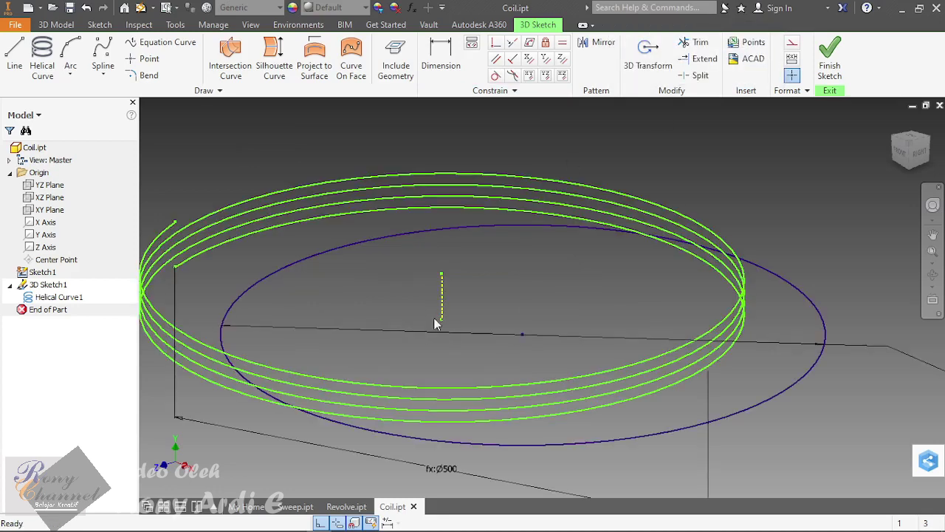
{"action": "scroll", "coordinate": [499, 246], "scroll_direction": "down", "scroll_amount": 2}
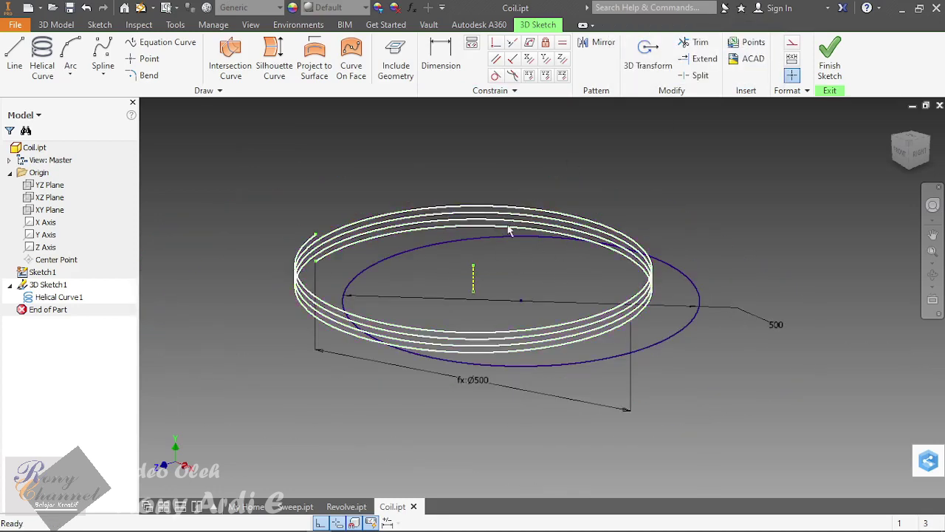
{"action": "left_click", "coordinate": [495, 46]}
{"action": "left_click", "coordinate": [477, 293]}
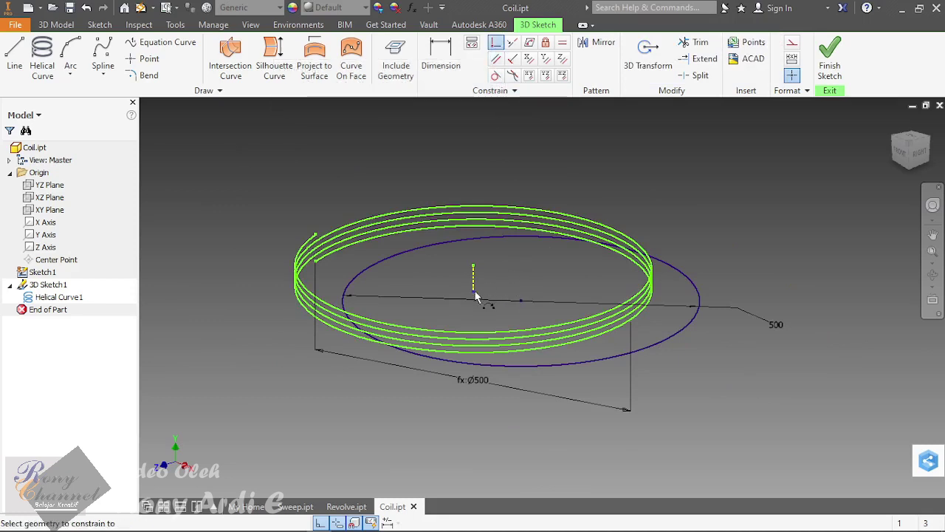
{"action": "left_click", "coordinate": [521, 305]}
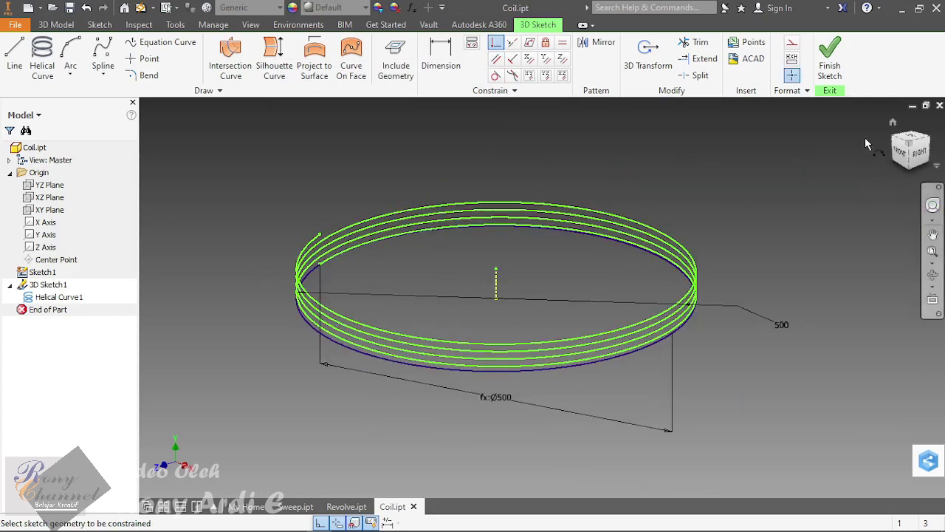
{"action": "key", "text": "Escape"}
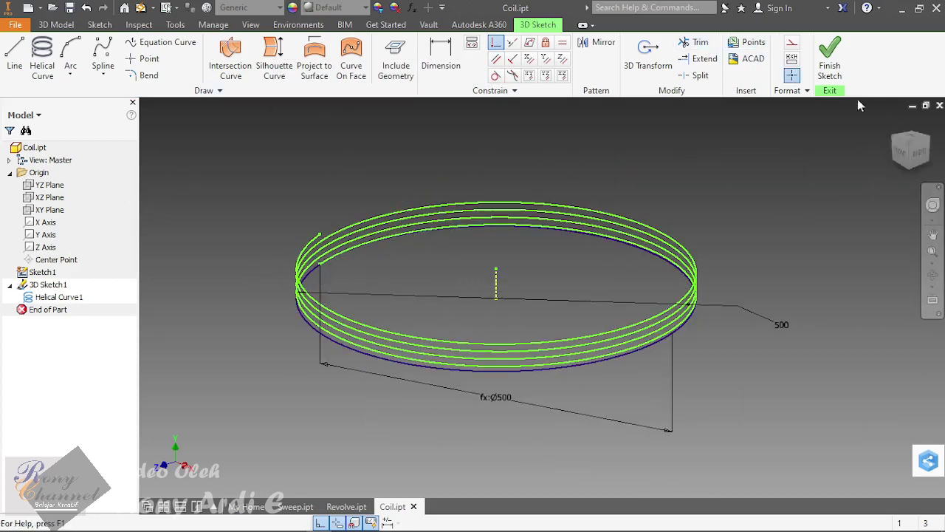
Step: Constrain the helical curve's lower start point coincident with the XY plane
{"action": "left_click", "coordinate": [915, 140]}
{"action": "scroll", "coordinate": [524, 212], "scroll_direction": "up", "scroll_amount": 3}
{"action": "left_click", "coordinate": [902, 129]}
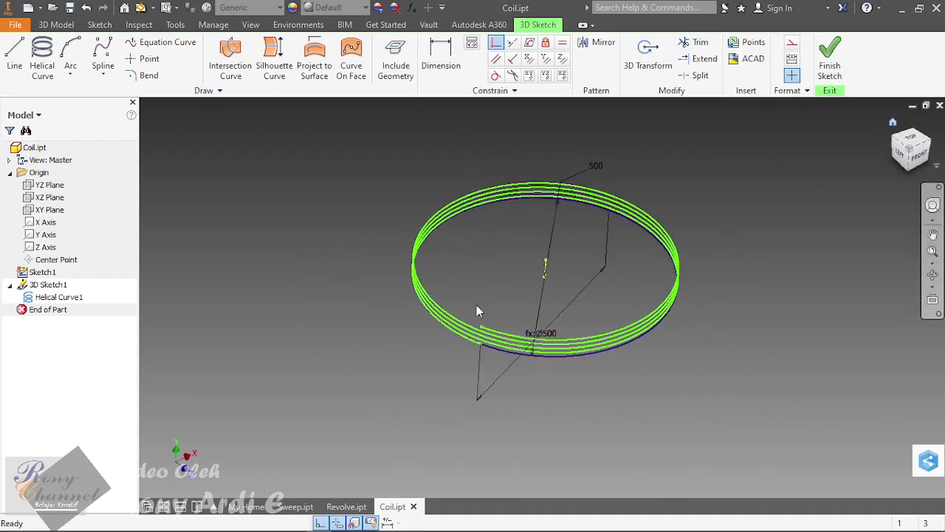
{"action": "middle_click_drag", "start_coordinate": [457, 289], "coordinate": [502, 351], "text": "shift"}
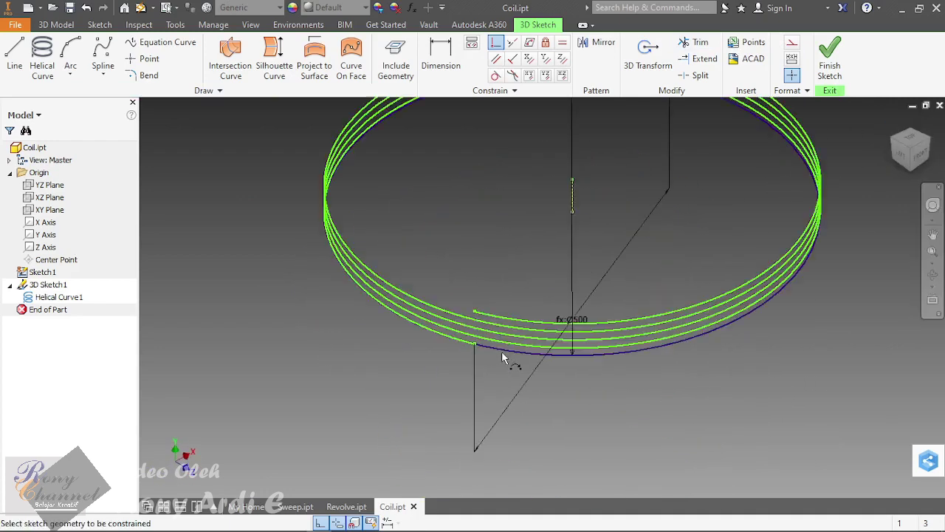
{"action": "right_click", "coordinate": [397, 229]}
{"action": "left_click", "coordinate": [449, 216]}
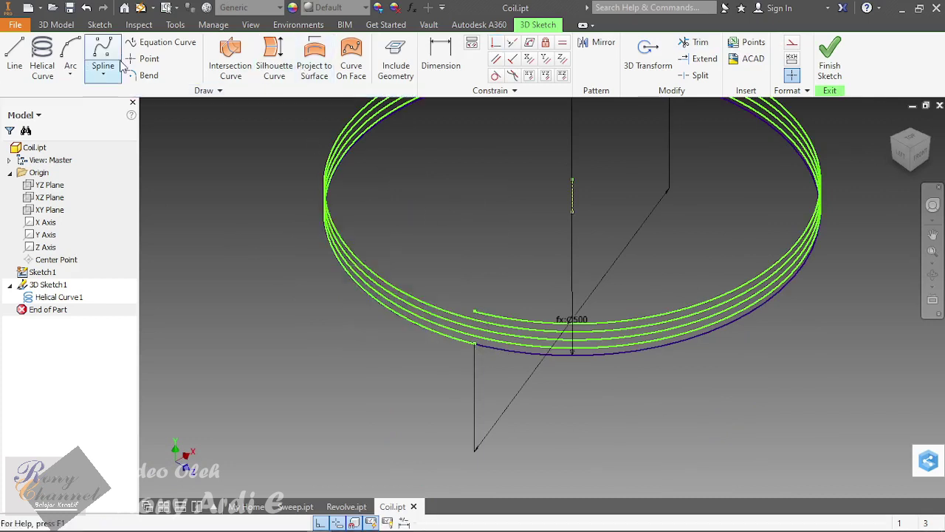
{"action": "left_click", "coordinate": [495, 43]}
{"action": "left_click", "coordinate": [475, 346]}
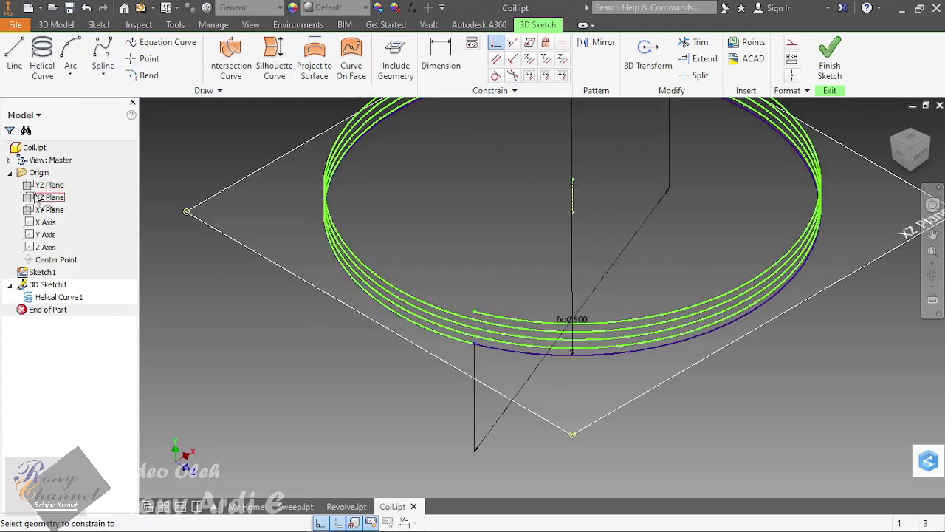
{"action": "left_click", "coordinate": [41, 209]}
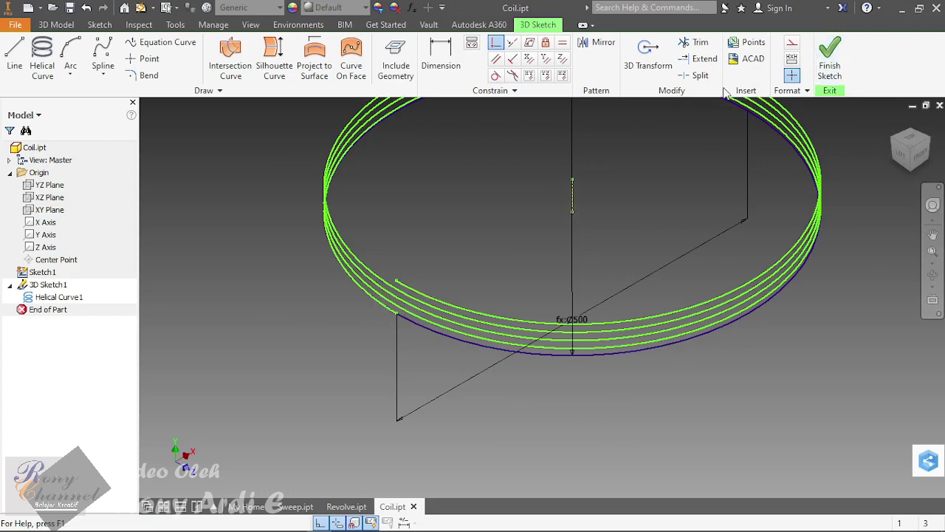
{"action": "right_click", "coordinate": [455, 249]}
{"action": "left_click", "coordinate": [495, 251]}
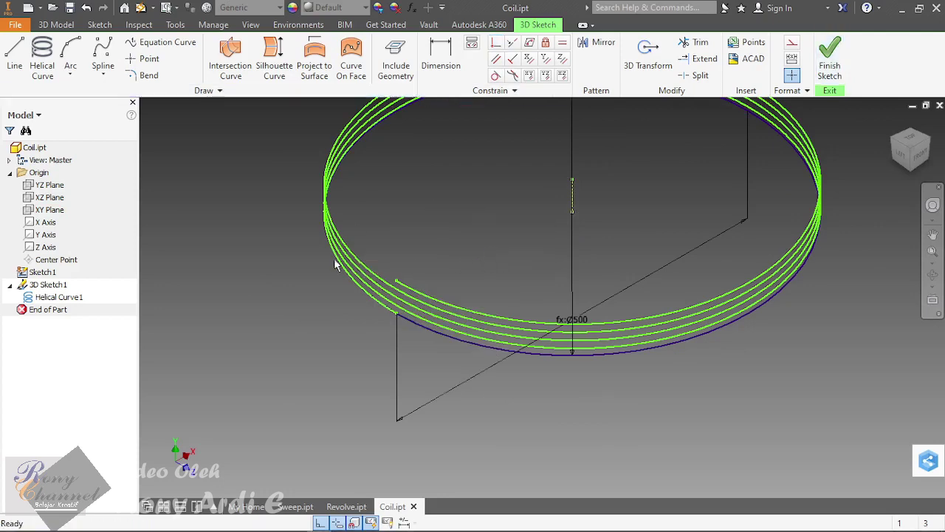
{"action": "middle_click_drag", "start_coordinate": [489, 342], "coordinate": [447, 347], "text": "shift"}
{"action": "scroll", "coordinate": [462, 210], "scroll_direction": "up", "scroll_amount": 3}
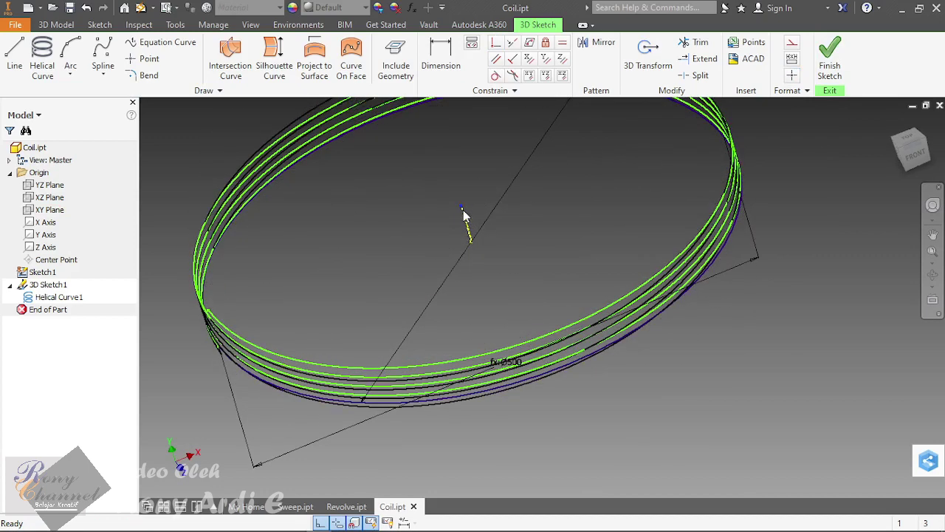
{"action": "left_click", "coordinate": [495, 42]}
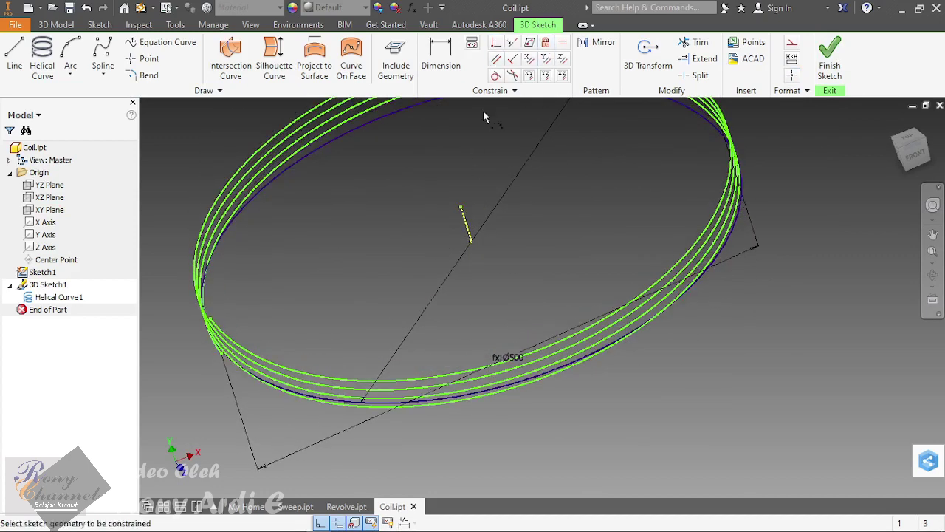
{"action": "left_click", "coordinate": [462, 212]}
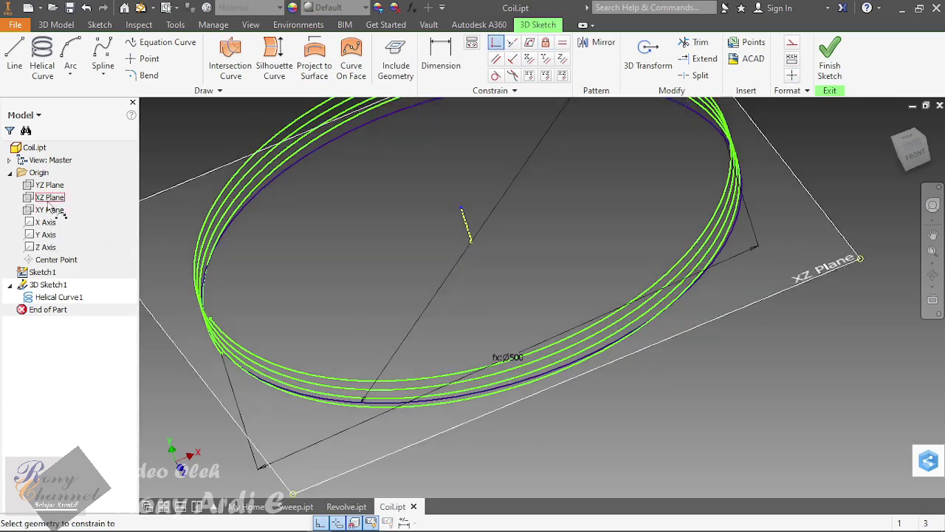
{"action": "scroll", "coordinate": [411, 290], "scroll_direction": "down", "scroll_amount": 2}
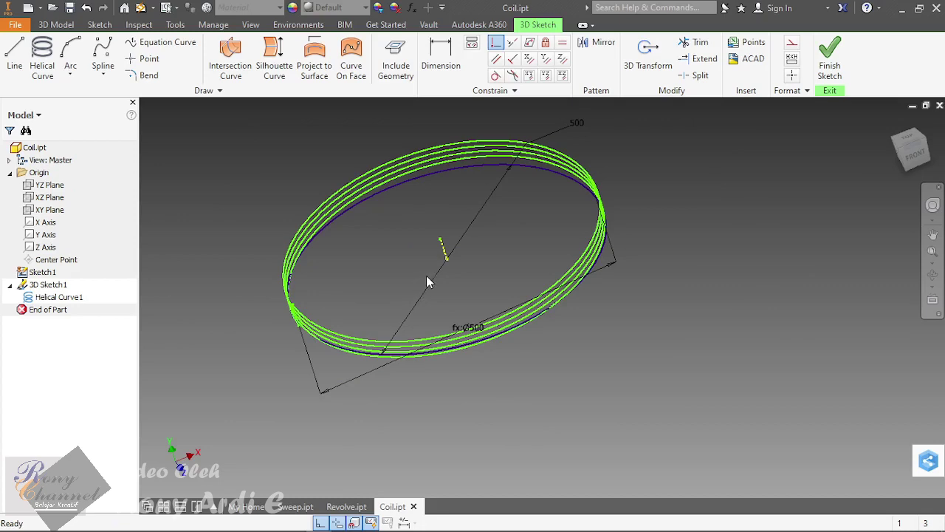
{"action": "scroll", "coordinate": [425, 280], "scroll_direction": "up", "scroll_amount": 3}
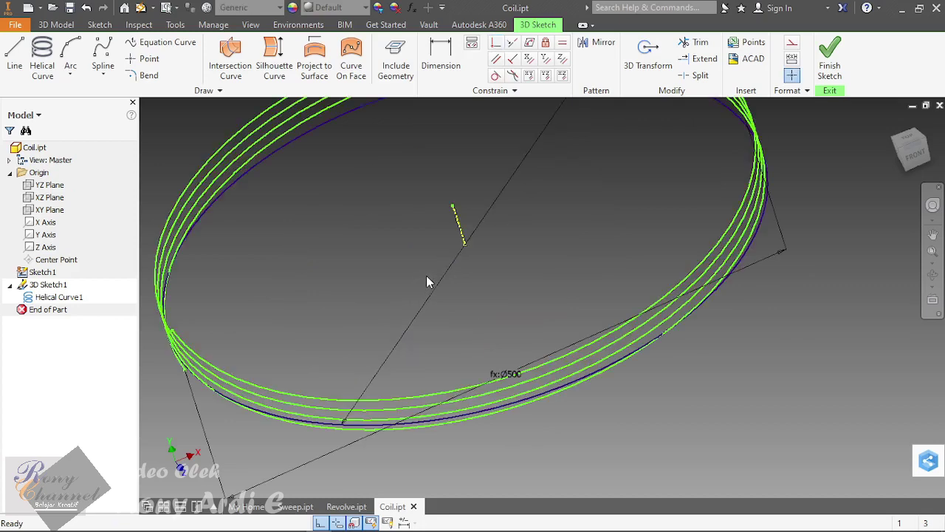
Step: Constrain the helix axis line parallel to the Y axis
{"action": "left_click", "coordinate": [895, 135]}
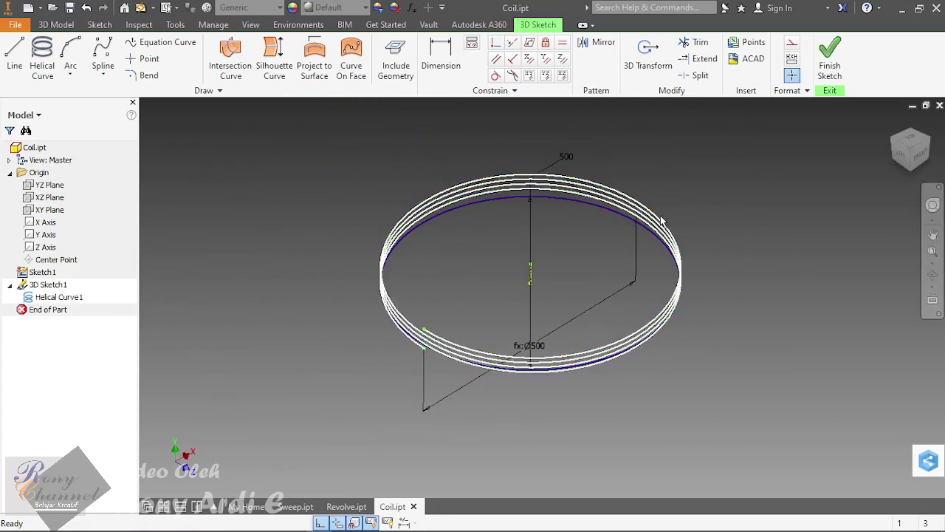
{"action": "scroll", "coordinate": [568, 277], "scroll_direction": "up", "scroll_amount": 3}
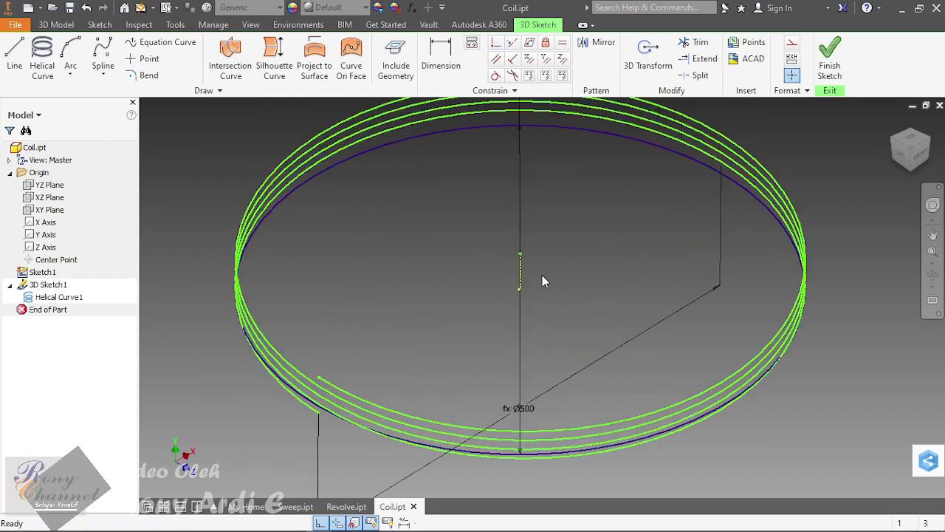
{"action": "right_click", "coordinate": [520, 302]}
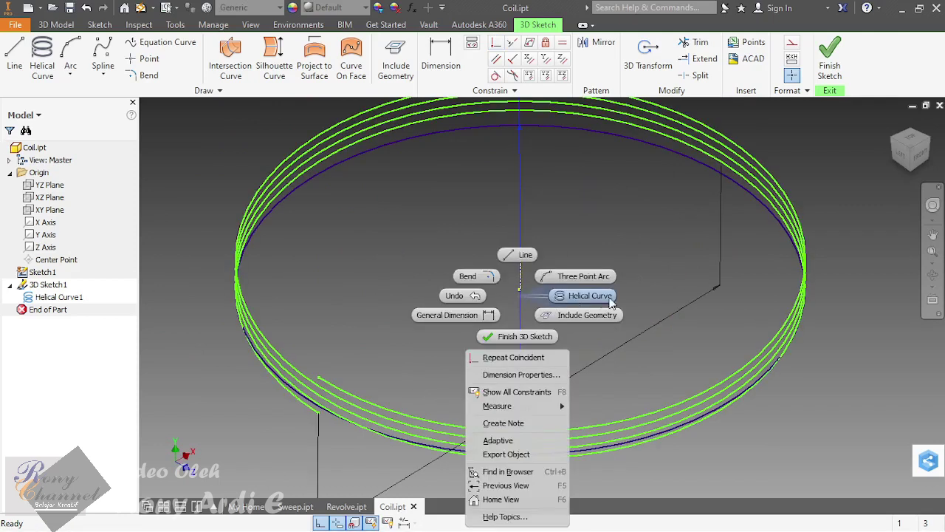
{"action": "key", "text": "Escape"}
{"action": "key", "text": "Escape"}
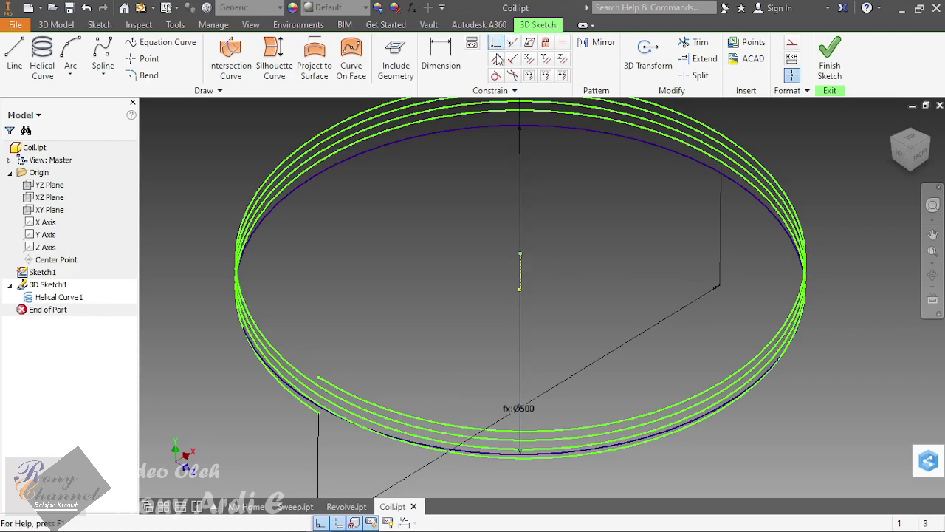
{"action": "left_click", "coordinate": [546, 61]}
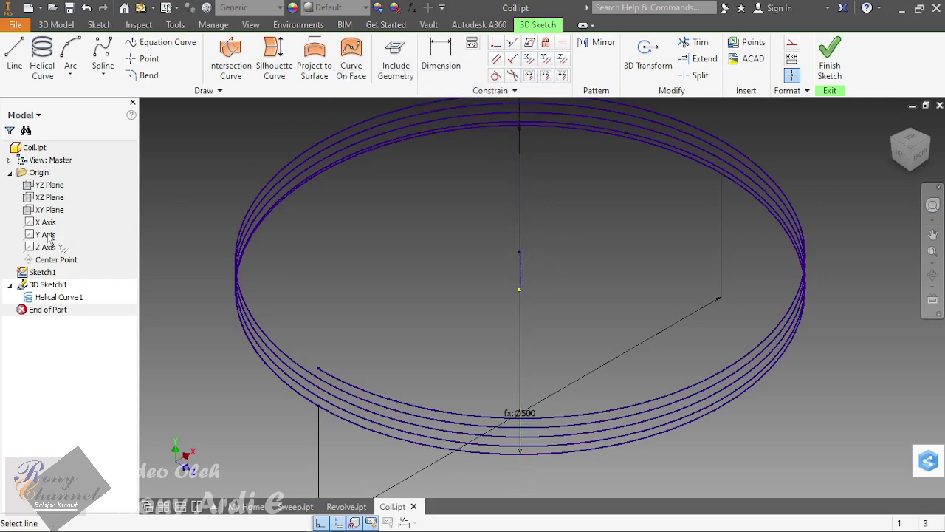
{"action": "right_click", "coordinate": [525, 235]}
{"action": "left_click", "coordinate": [455, 235]}
{"action": "key", "text": "F6"}
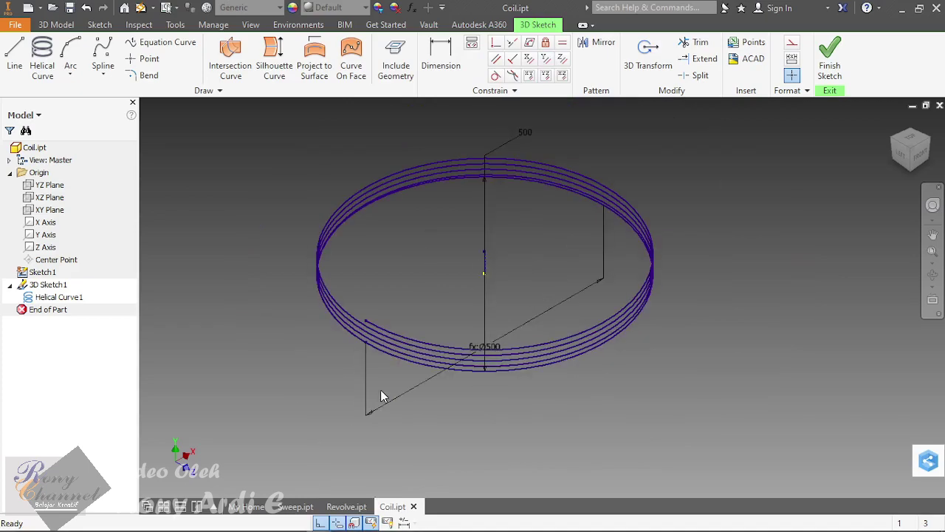
{"action": "scroll", "coordinate": [382, 392], "scroll_direction": "down", "scroll_amount": 3}
{"action": "left_click", "coordinate": [399, 316]}
{"action": "key", "text": "Escape"}
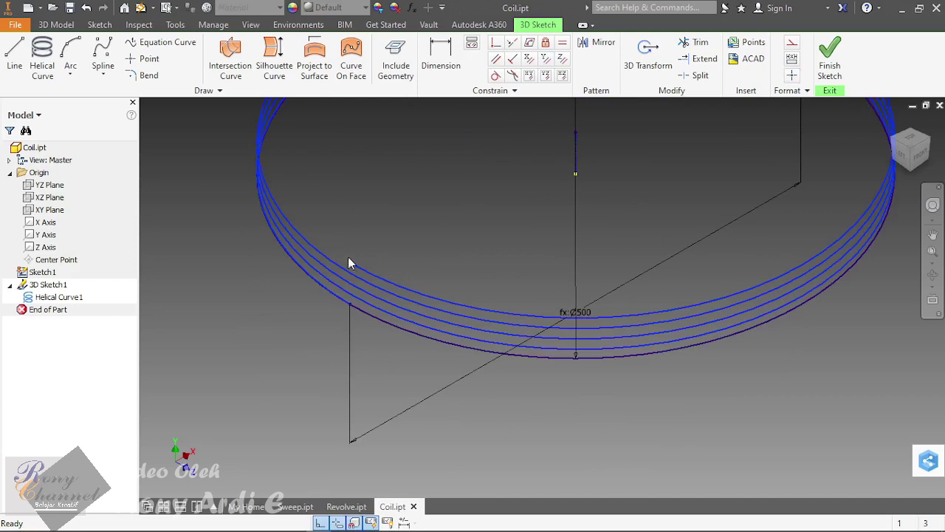
Step: Set the helical curve's pitch to 300 mm
{"action": "double_click", "coordinate": [52, 297]}
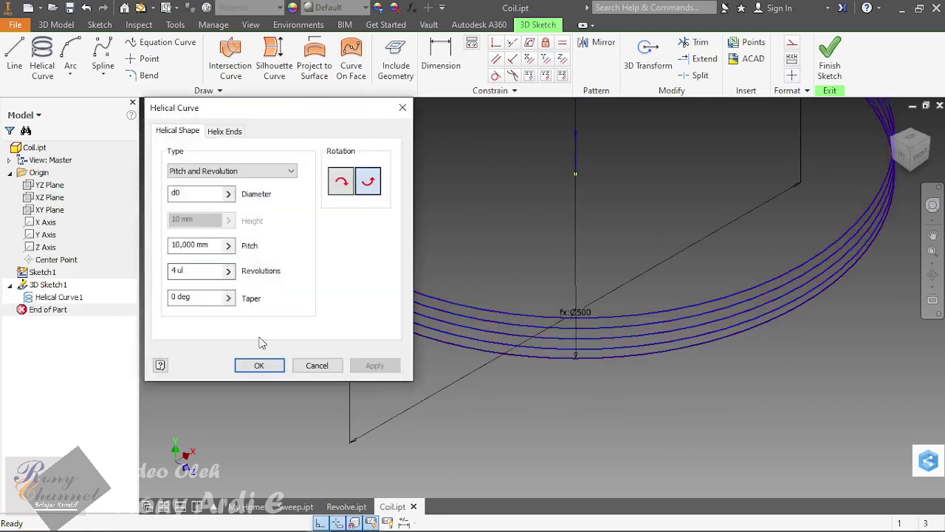
{"action": "scroll", "coordinate": [661, 231], "scroll_direction": "down", "scroll_amount": 5}
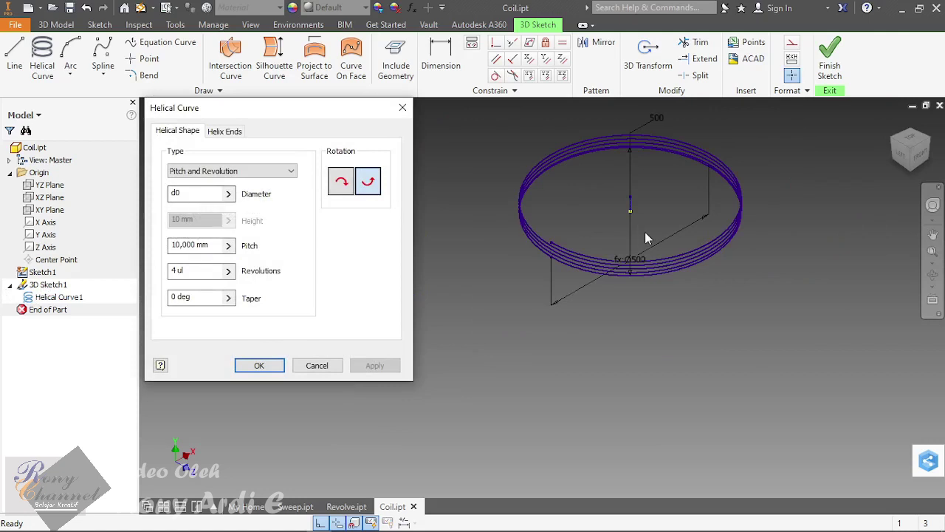
{"action": "scroll", "coordinate": [636, 250], "scroll_direction": "up", "scroll_amount": 3}
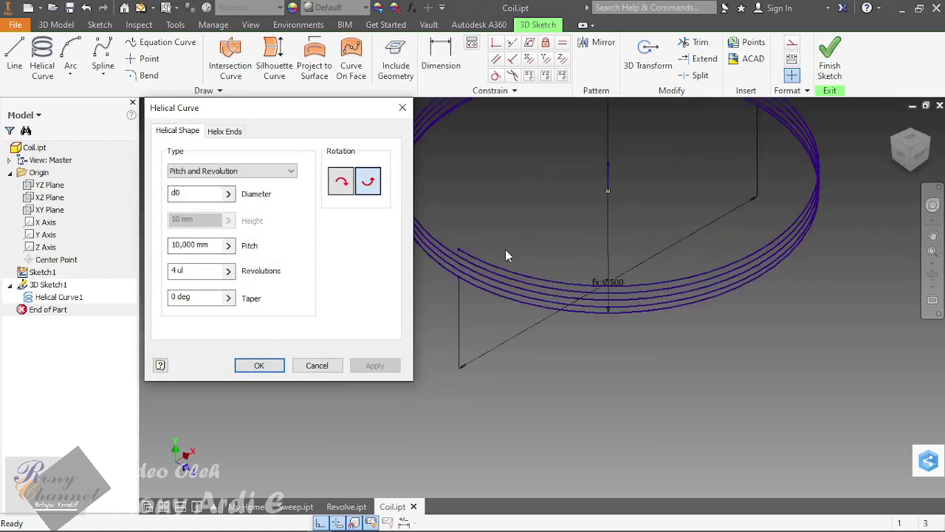
{"action": "scroll", "coordinate": [504, 255], "scroll_direction": "down", "scroll_amount": 2}
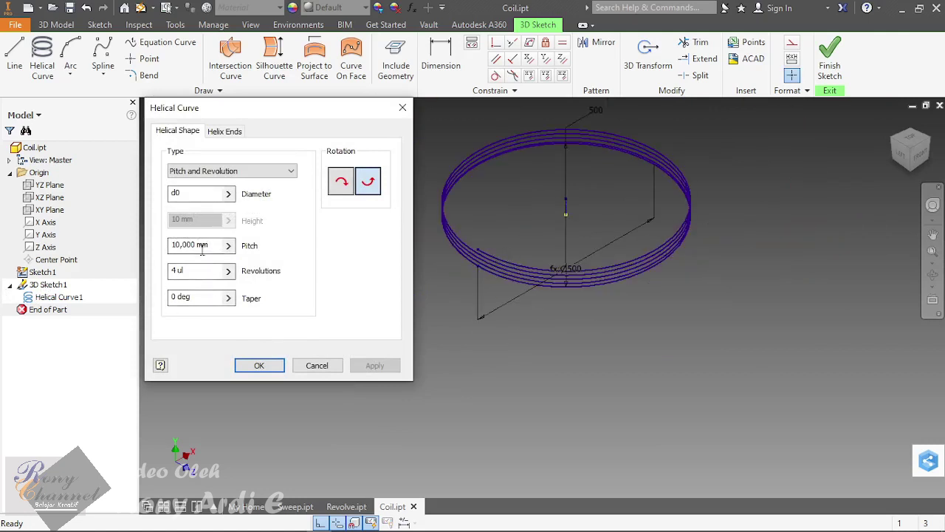
{"action": "scroll", "coordinate": [465, 260], "scroll_direction": "up", "scroll_amount": 4}
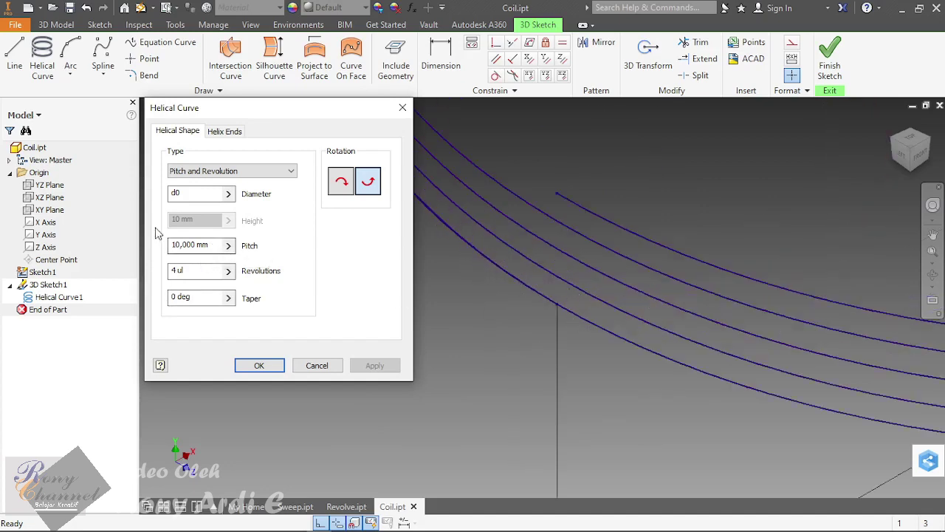
{"action": "left_click", "coordinate": [177, 246]}
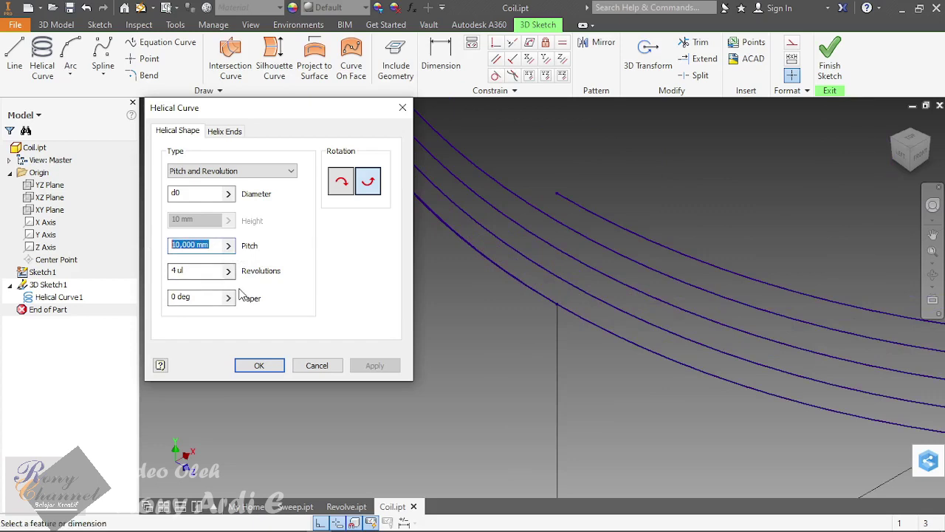
{"action": "type", "text": "500"}
{"action": "key", "text": "Return"}
{"action": "scroll", "coordinate": [353, 351], "scroll_direction": "down", "scroll_amount": 5}
{"action": "scroll", "coordinate": [462, 405], "scroll_direction": "down", "scroll_amount": 2}
{"action": "scroll", "coordinate": [415, 316], "scroll_direction": "up", "scroll_amount": 3}
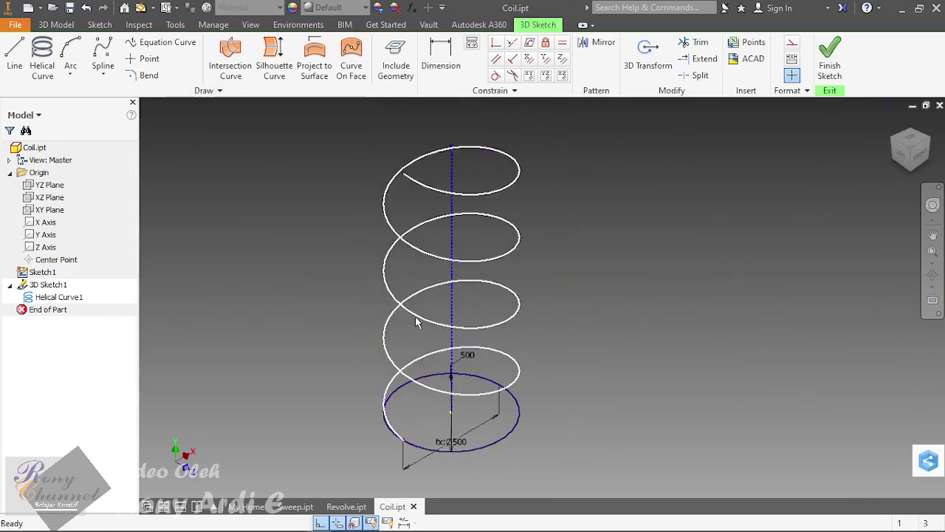
Step: Redefine the helical curve by Revolution and Height with a height of 500 mm
{"action": "double_click", "coordinate": [61, 298]}
{"action": "left_click_drag", "start_coordinate": [251, 107], "coordinate": [728, 180]}
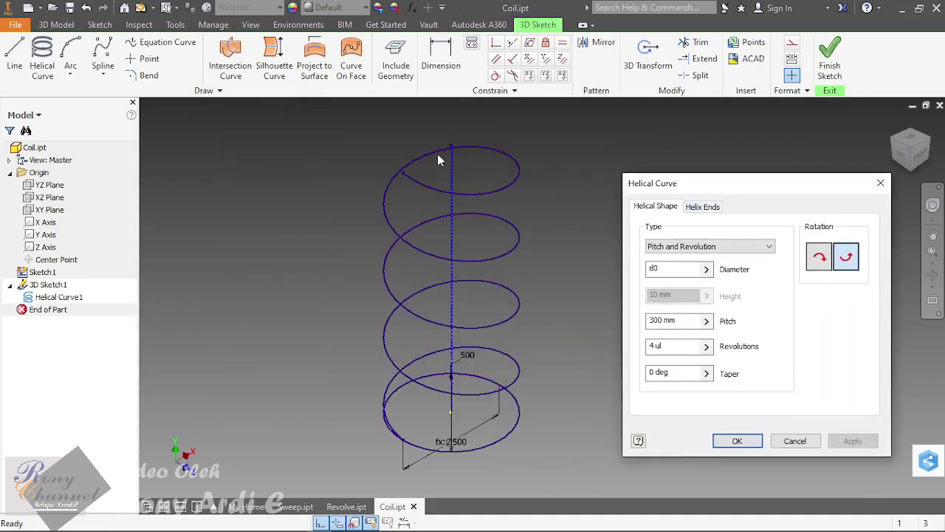
{"action": "left_click", "coordinate": [749, 251]}
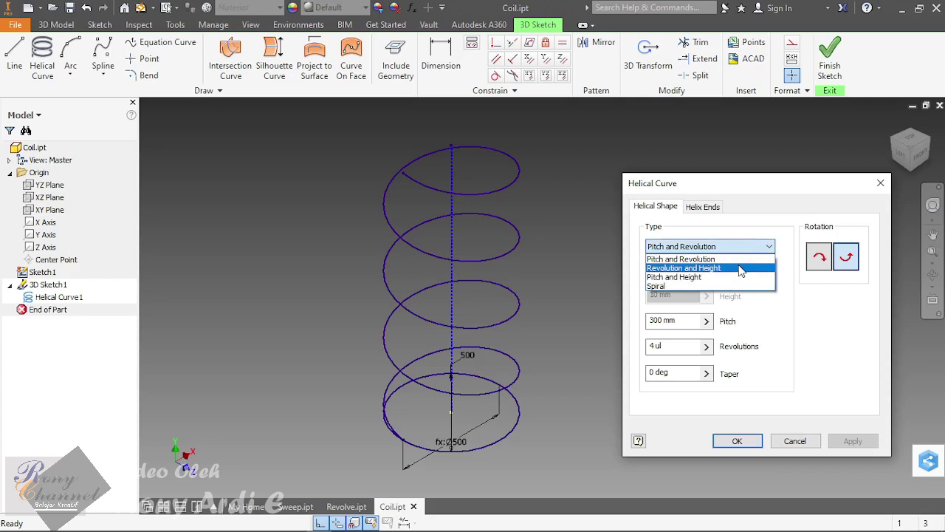
{"action": "left_click", "coordinate": [742, 268]}
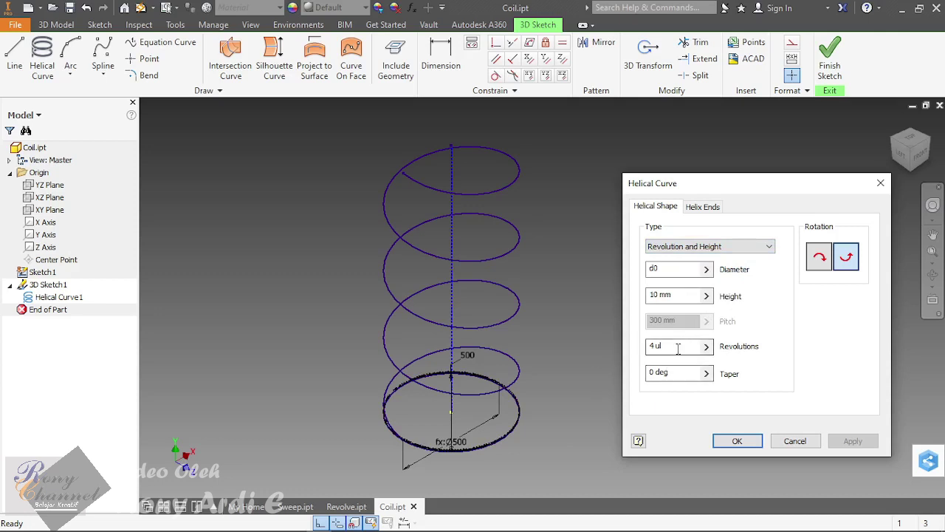
{"action": "left_click", "coordinate": [684, 297]}
{"action": "left_click_drag", "start_coordinate": [684, 294], "coordinate": [596, 275]}
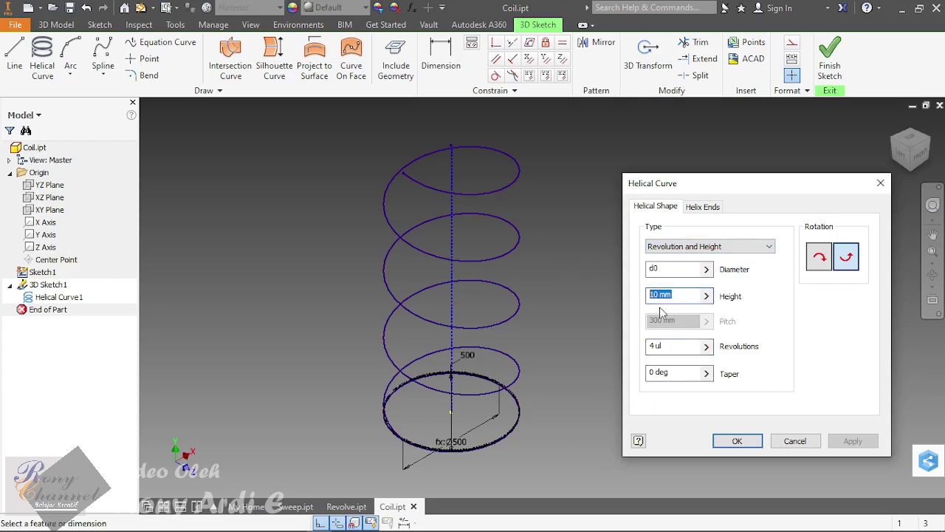
{"action": "type", "text": "500"}
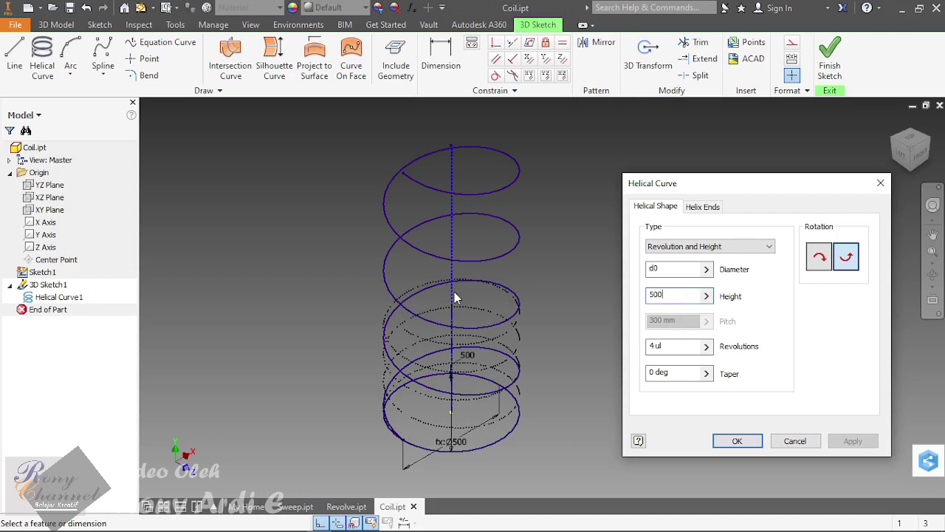
Step: Set the helical curve to 3 revolutions, preview the reversed rotation, and apply the curve with its original rotation direction
{"action": "left_click", "coordinate": [673, 347]}
{"action": "type", "text": "4"}
{"action": "type", "text": "3"}
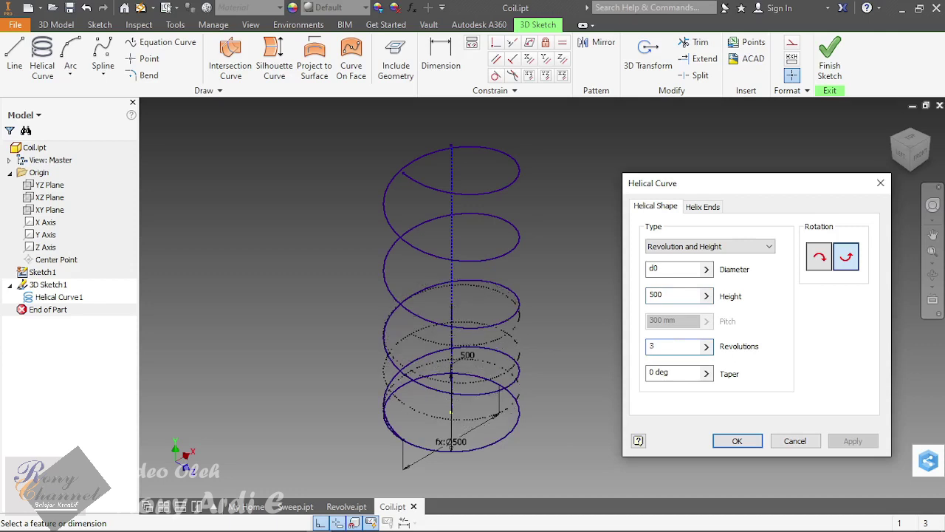
{"action": "left_click", "coordinate": [676, 295]}
{"action": "left_click", "coordinate": [820, 260]}
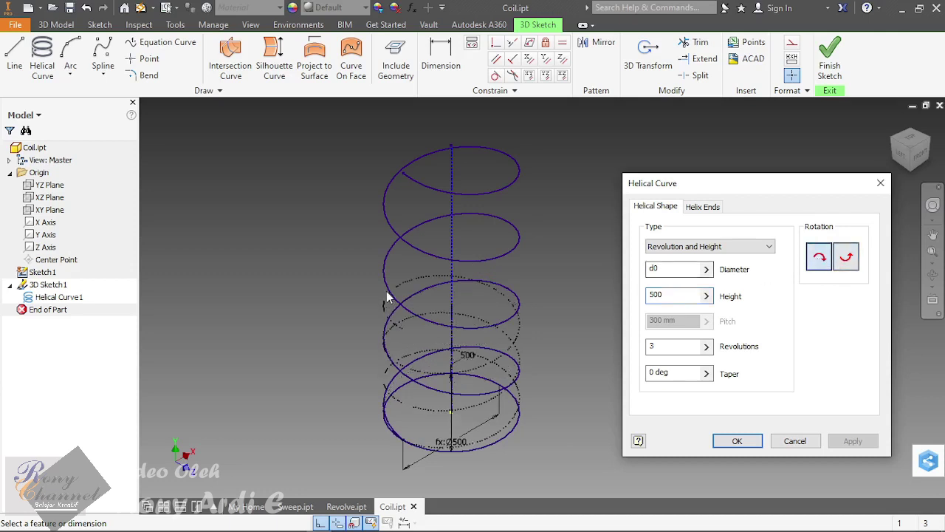
{"action": "left_click", "coordinate": [856, 261]}
{"action": "left_click", "coordinate": [738, 441]}
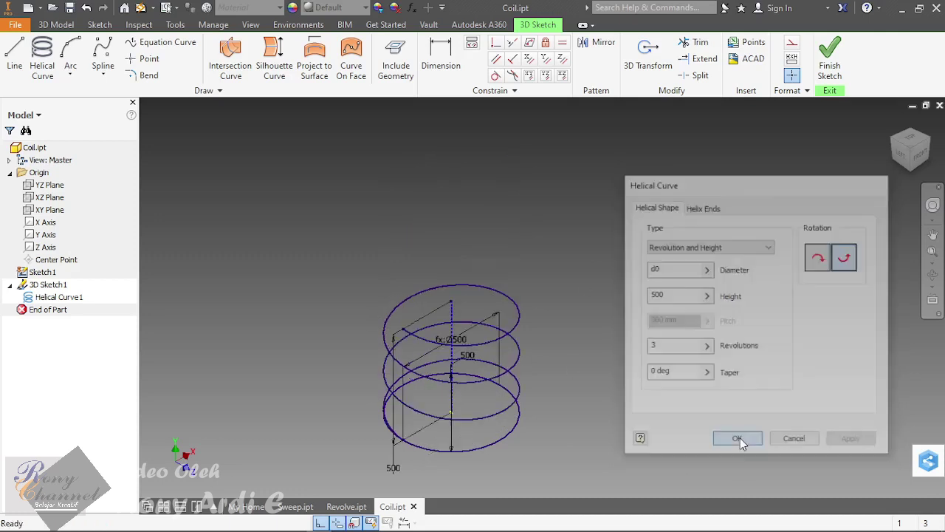
Step: Finish the 3D sketch containing the helical curve
{"action": "left_click", "coordinate": [834, 55]}
{"action": "scroll", "coordinate": [400, 328], "scroll_direction": "up", "scroll_amount": 3}
{"action": "scroll", "coordinate": [472, 201], "scroll_direction": "down", "scroll_amount": 2}
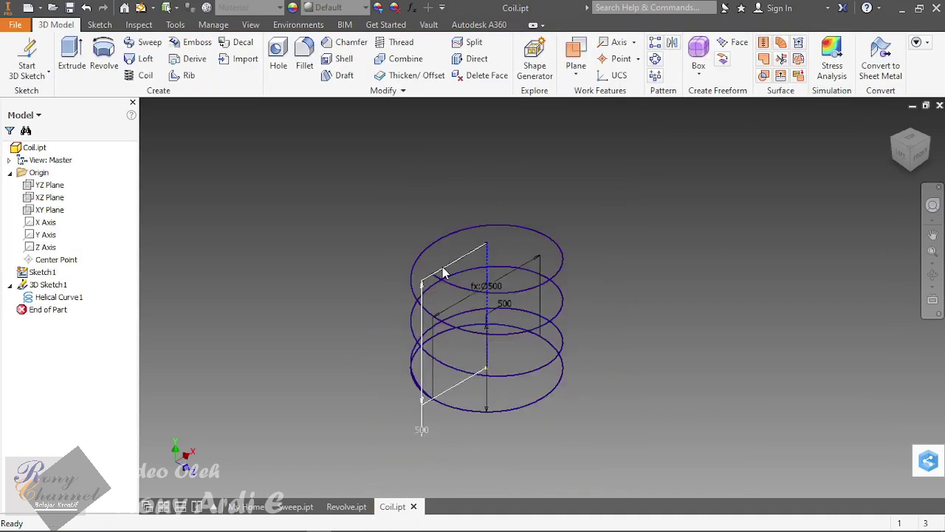
{"action": "scroll", "coordinate": [445, 320], "scroll_direction": "up", "scroll_amount": 2}
{"action": "scroll", "coordinate": [481, 303], "scroll_direction": "down", "scroll_amount": 3}
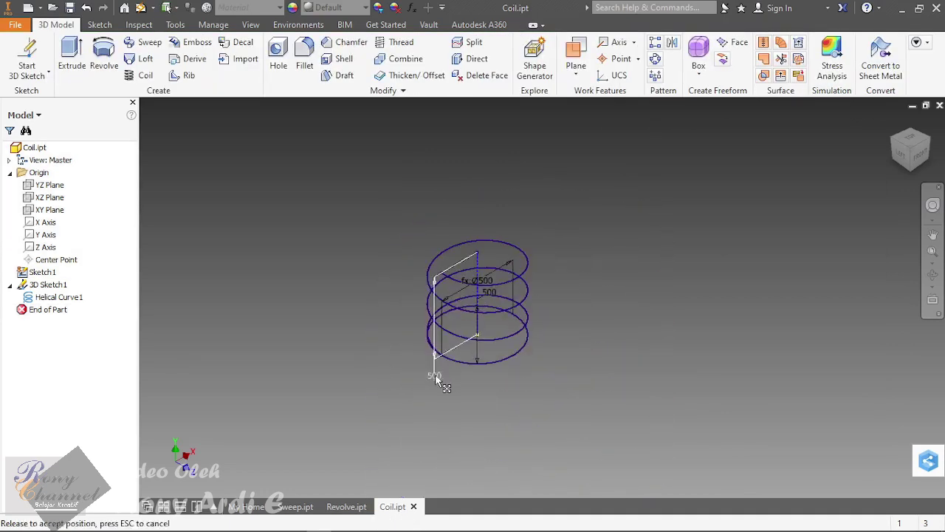
{"action": "scroll", "coordinate": [435, 373], "scroll_direction": "up", "scroll_amount": 3}
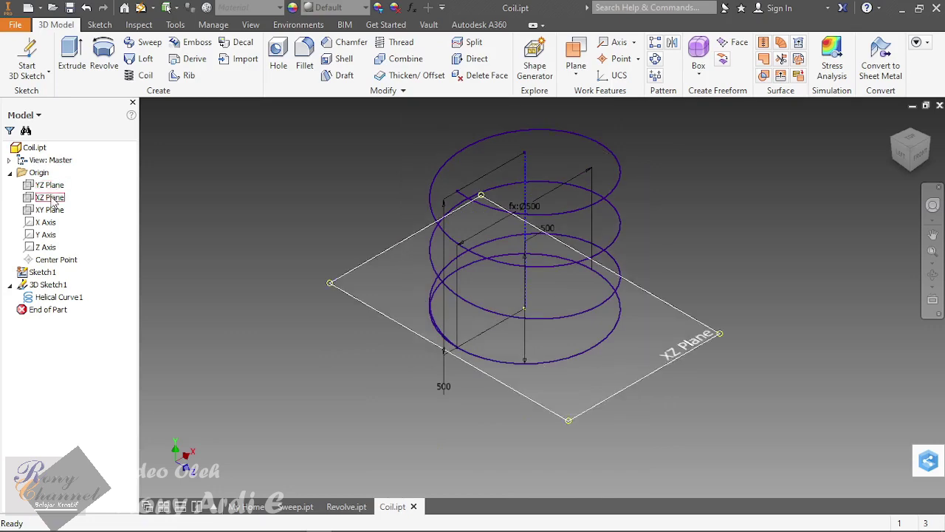
Step: Examine how the XY plane lies relative to the start and end points of the helical curve
{"action": "left_click", "coordinate": [51, 210]}
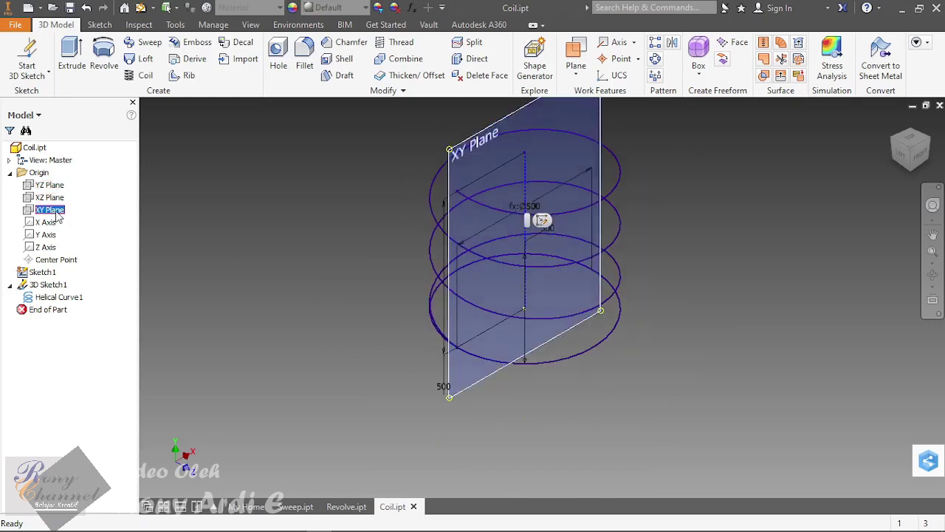
{"action": "scroll", "coordinate": [452, 192], "scroll_direction": "up", "scroll_amount": 3}
{"action": "scroll", "coordinate": [458, 296], "scroll_direction": "down", "scroll_amount": 2}
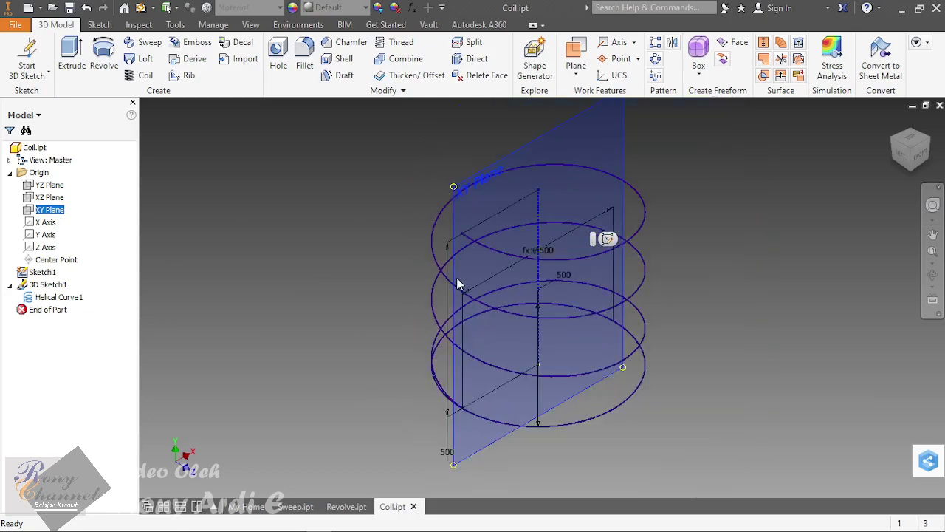
{"action": "scroll", "coordinate": [469, 406], "scroll_direction": "up", "scroll_amount": 3}
{"action": "scroll", "coordinate": [464, 435], "scroll_direction": "down", "scroll_amount": 3}
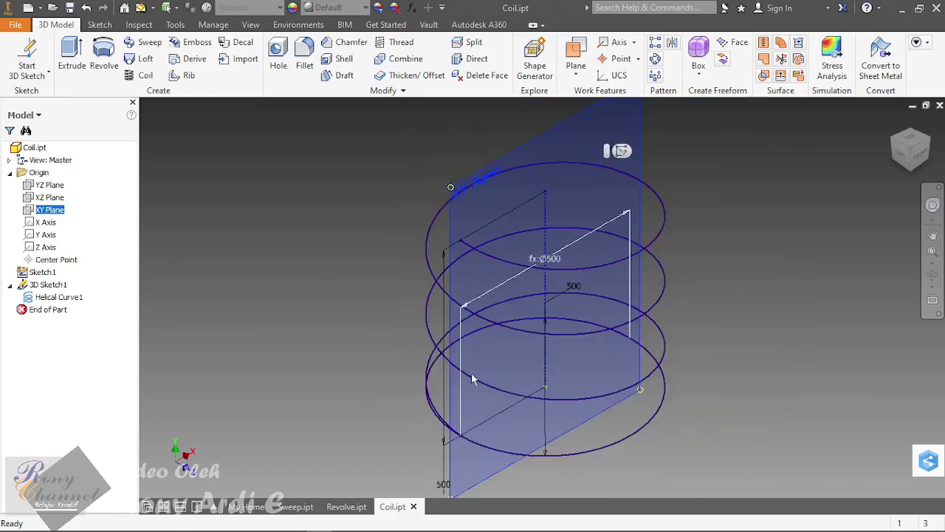
{"action": "scroll", "coordinate": [517, 295], "scroll_direction": "up", "scroll_amount": 4}
{"action": "scroll", "coordinate": [424, 172], "scroll_direction": "down", "scroll_amount": 3}
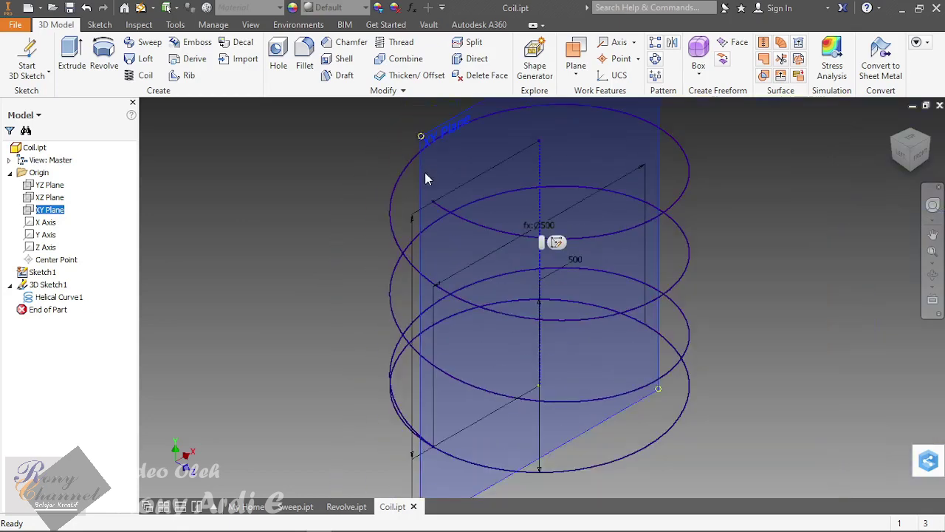
{"action": "scroll", "coordinate": [443, 447], "scroll_direction": "up", "scroll_amount": 3}
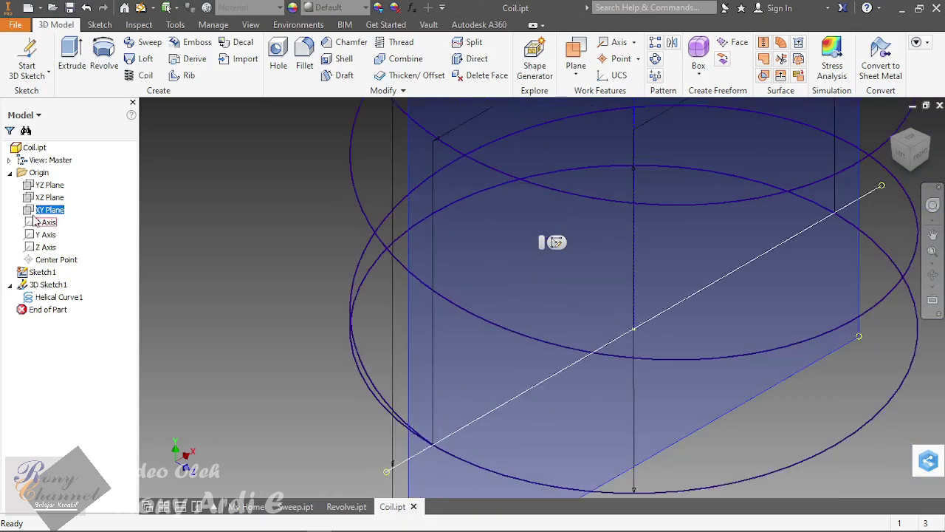
{"action": "left_click", "coordinate": [27, 74]}
{"action": "left_click", "coordinate": [34, 104]}
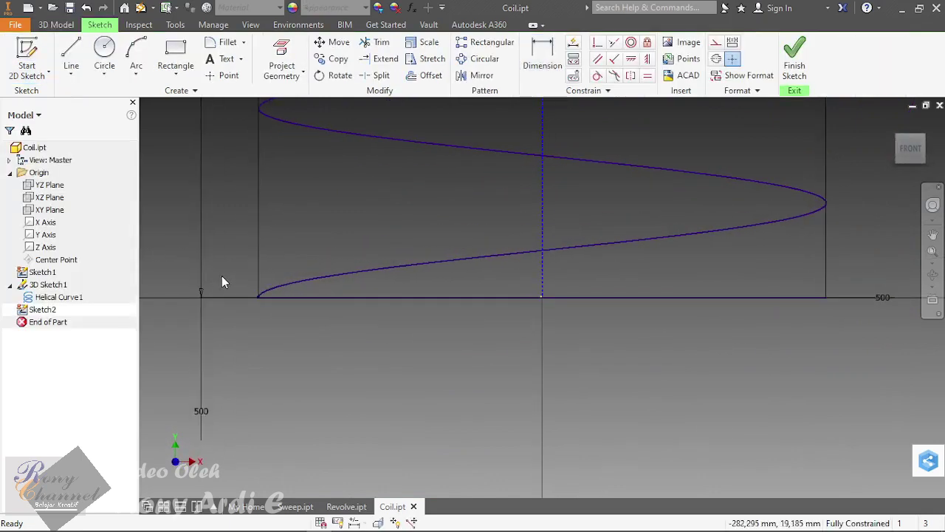
{"action": "right_click_drag", "start_coordinate": [296, 288], "coordinate": [348, 315]}
{"action": "key", "text": "Home"}
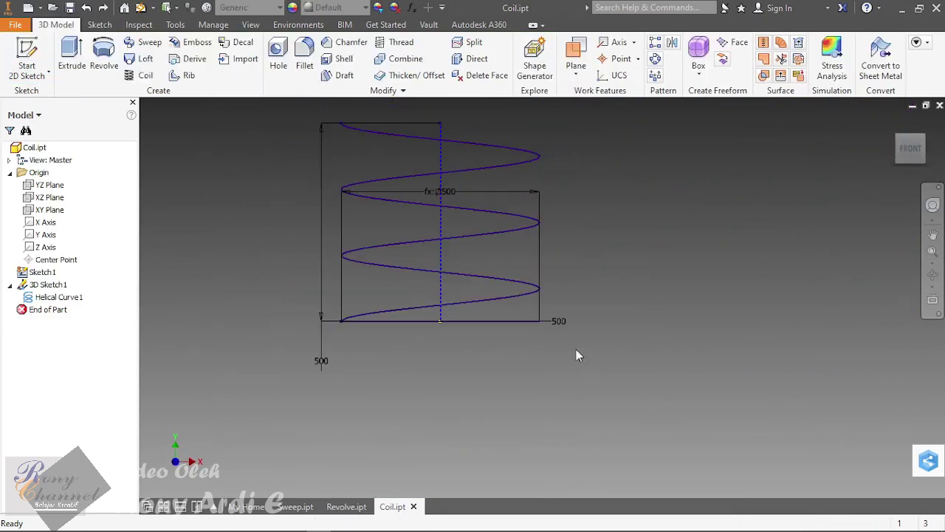
{"action": "key", "text": "F4"}
{"action": "left_click_drag", "start_coordinate": [561, 280], "coordinate": [732, 199]}
{"action": "key", "text": "F6"}
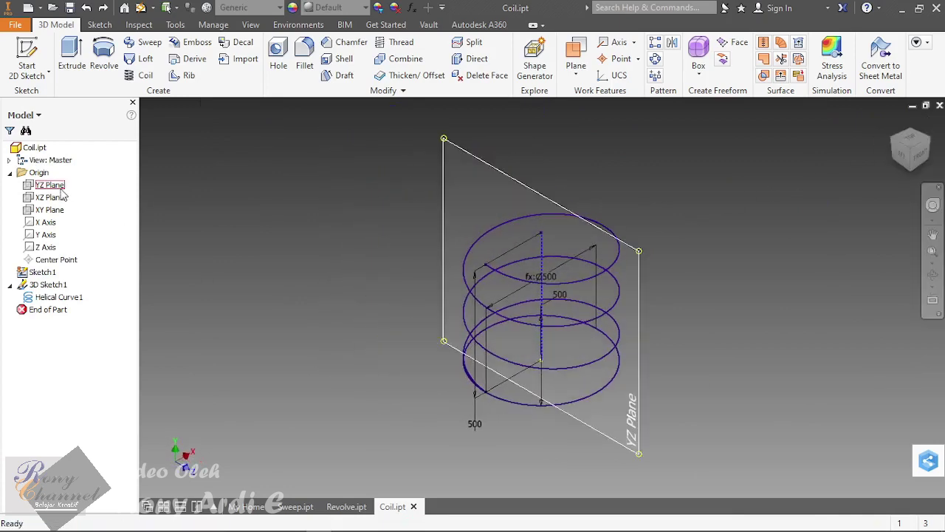
Step: Start a new 2D sketch on the XY plane, viewed in perspective around the helical curve's upper end
{"action": "left_click", "coordinate": [51, 211]}
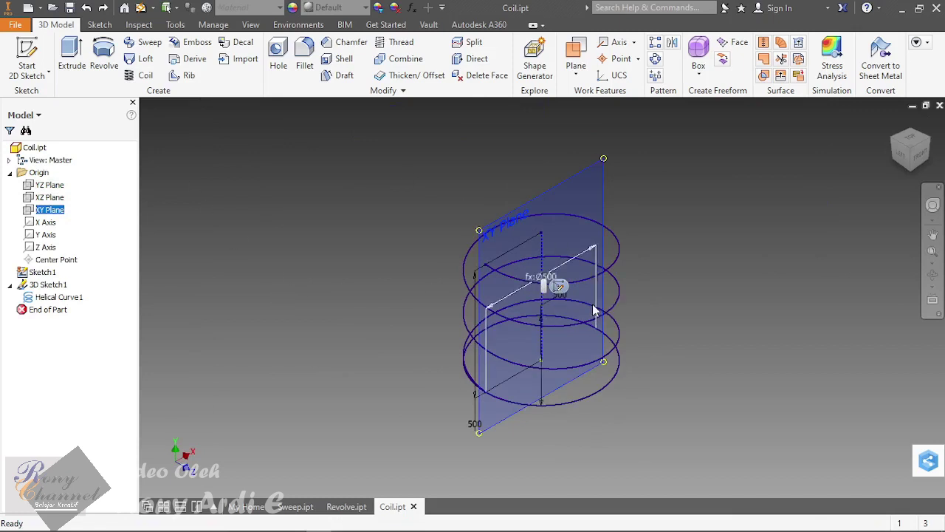
{"action": "left_click", "coordinate": [734, 297]}
{"action": "left_click", "coordinate": [27, 65]}
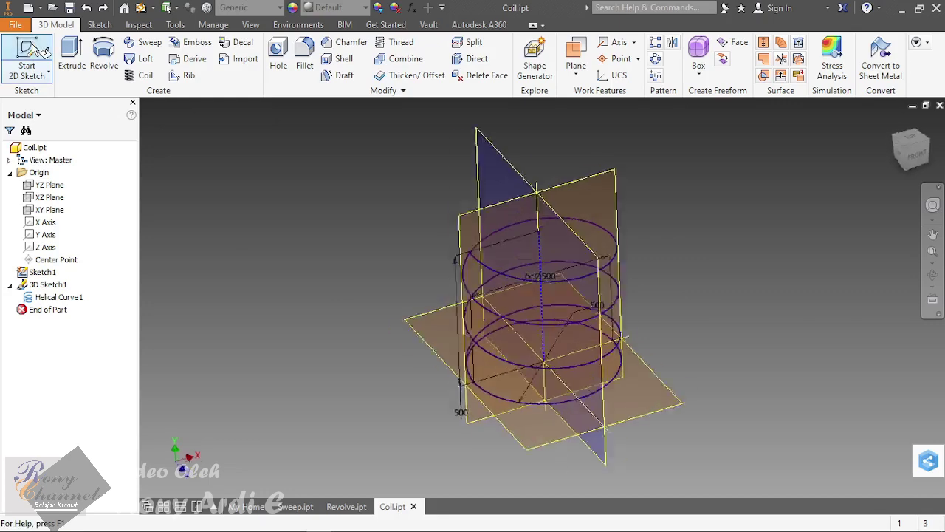
{"action": "scroll", "coordinate": [513, 125], "scroll_direction": "up", "scroll_amount": 3}
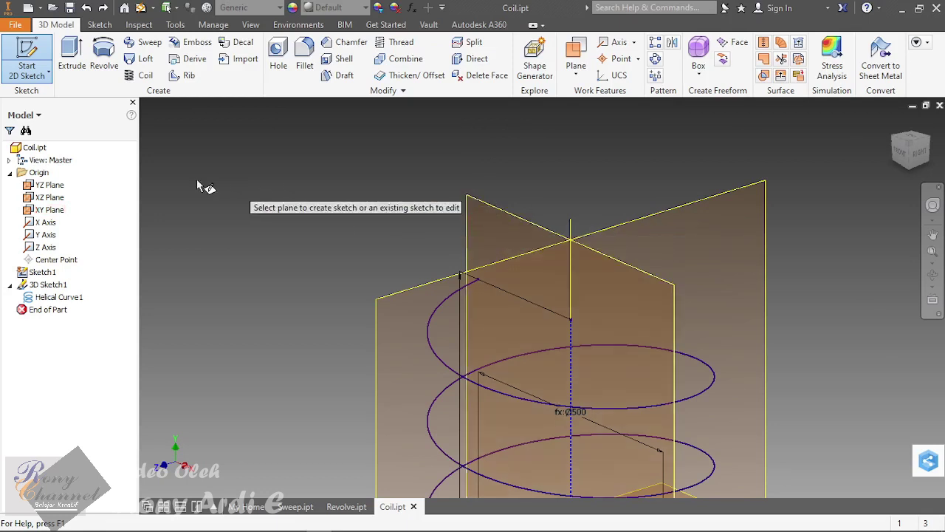
{"action": "left_click", "coordinate": [26, 56]}
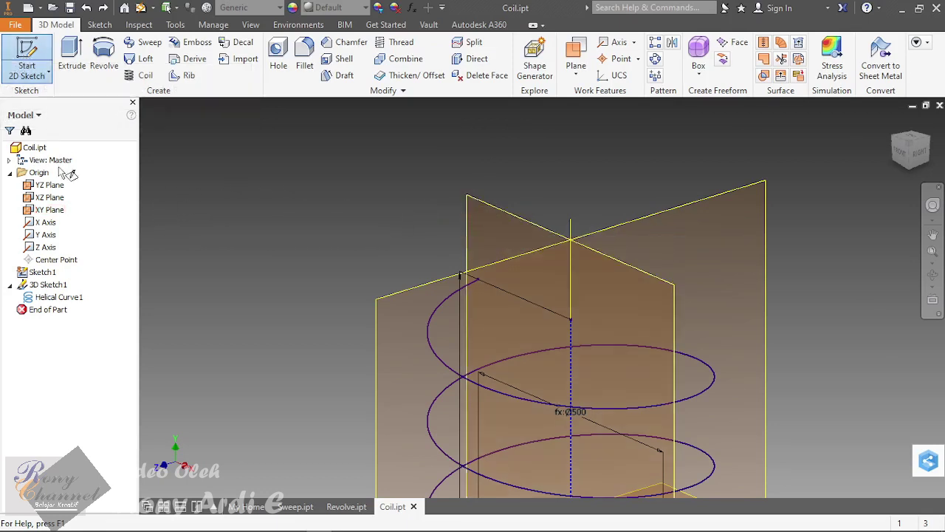
{"action": "left_click", "coordinate": [50, 210]}
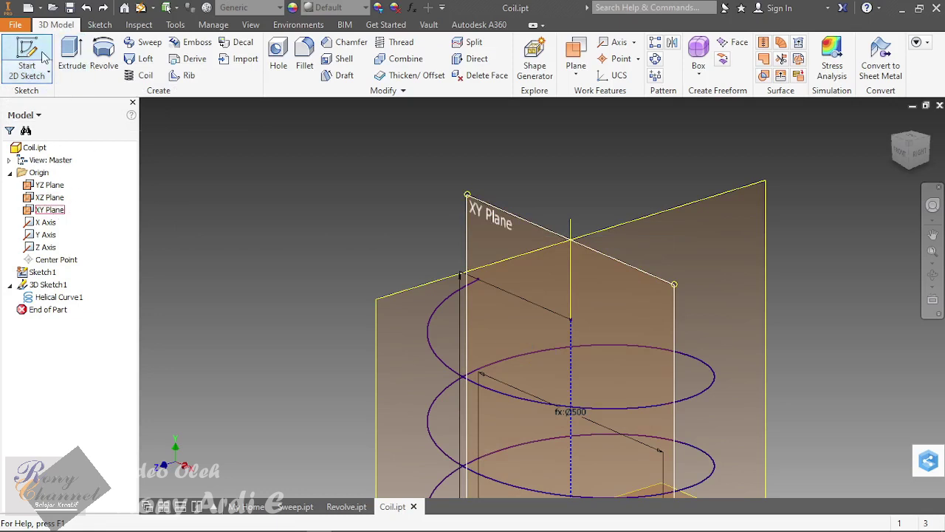
{"action": "left_click", "coordinate": [43, 59]}
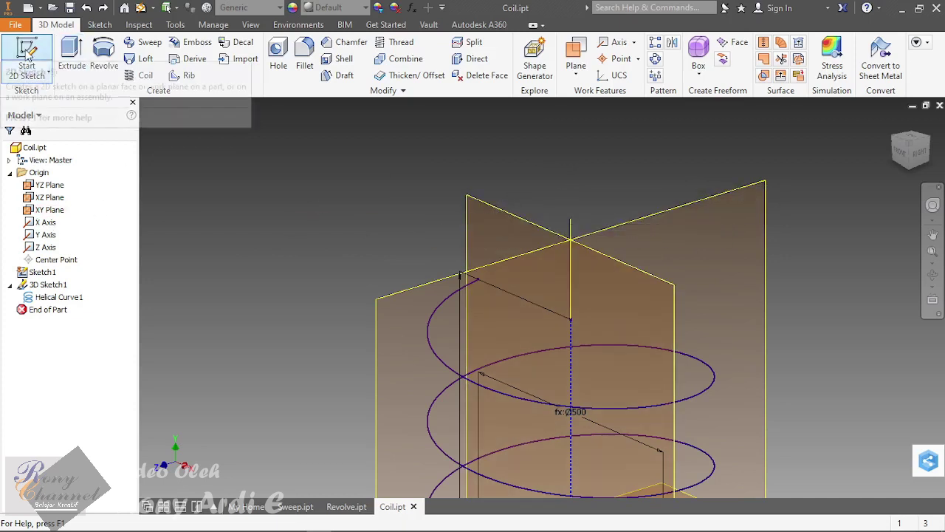
{"action": "left_click", "coordinate": [509, 212]}
{"action": "middle_click_drag", "start_coordinate": [463, 313], "coordinate": [417, 258], "text": "shift"}
{"action": "scroll", "coordinate": [413, 251], "scroll_direction": "up", "scroll_amount": 5}
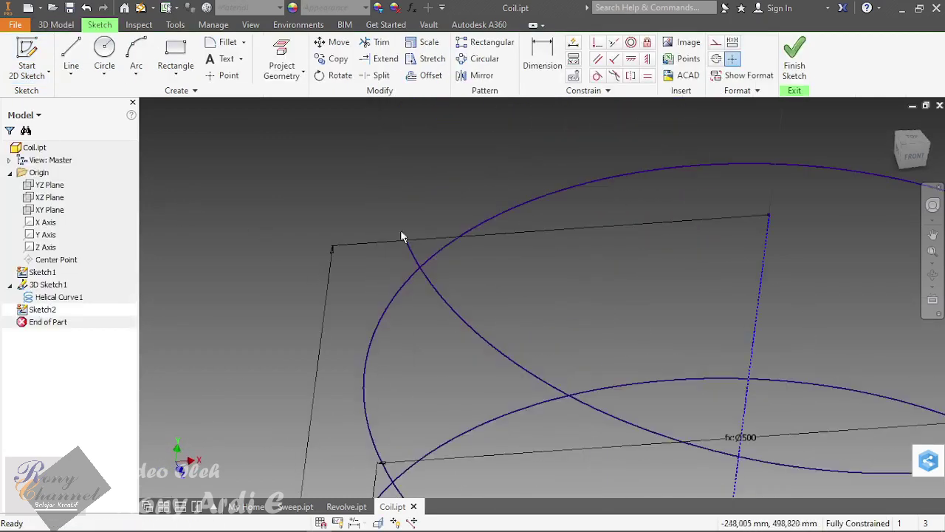
Step: Draw a 50 mm diameter circle centred near the upper end of the helical curve
{"action": "left_click", "coordinate": [104, 49]}
{"action": "scroll", "coordinate": [421, 244], "scroll_direction": "up", "scroll_amount": 2}
{"action": "left_click", "coordinate": [426, 244]}
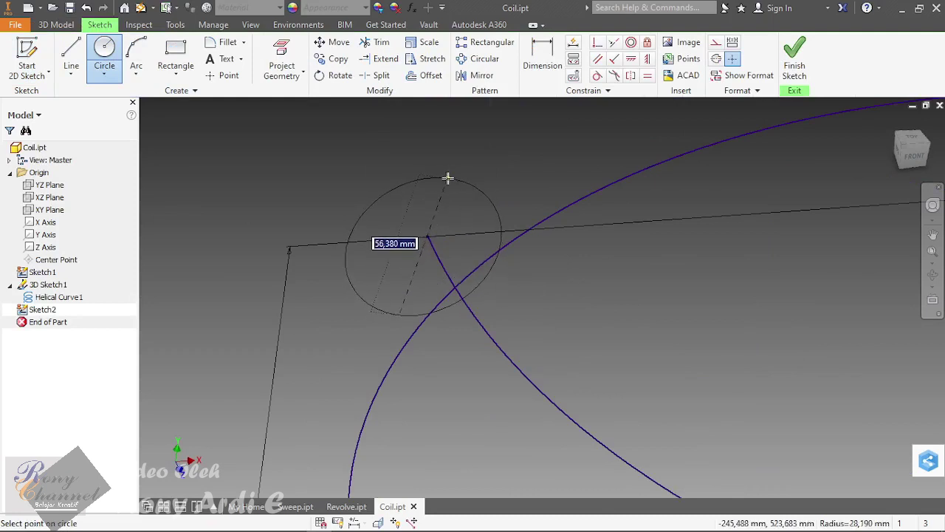
{"action": "type", "text": "50"}
{"action": "key", "text": "Return"}
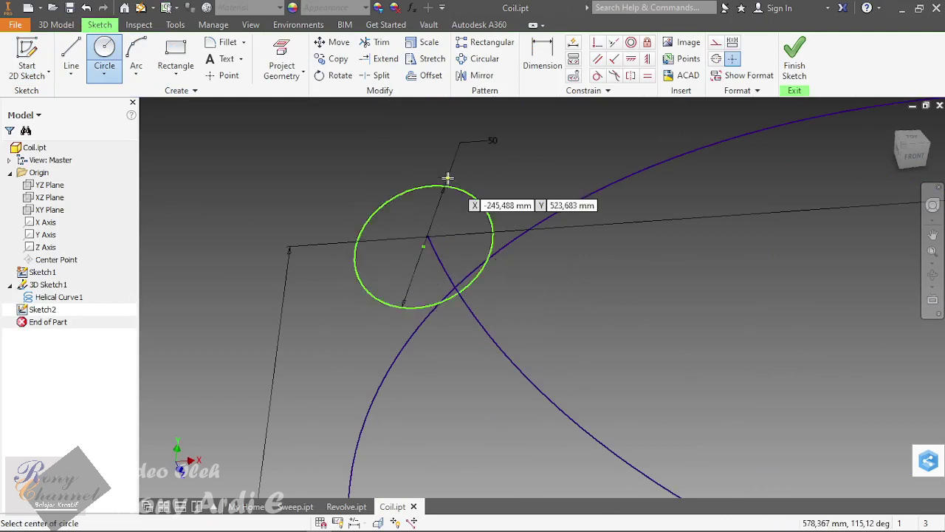
Step: Offset the 50 mm circle inward and dimension the gap between the two circles as 5 mm
{"action": "key", "text": "o"}
{"action": "left_click", "coordinate": [435, 187]}
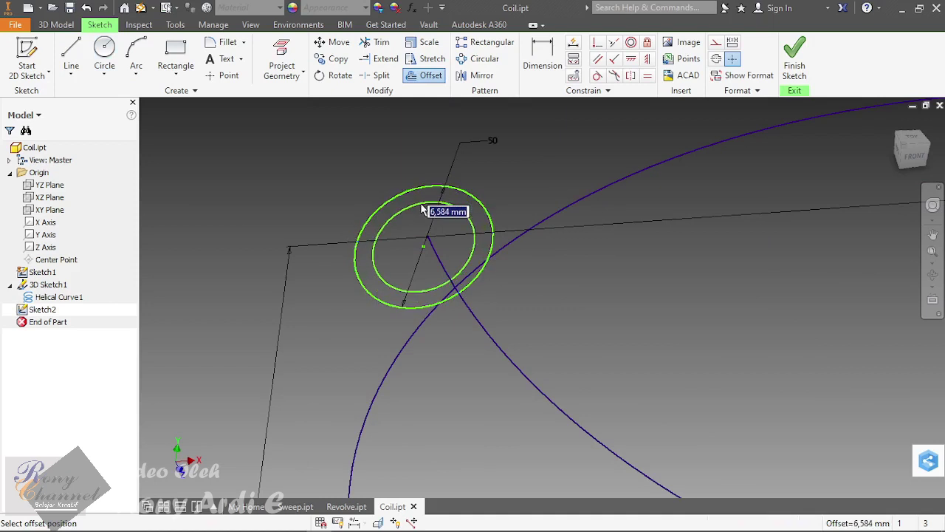
{"action": "left_click", "coordinate": [423, 209]}
{"action": "key", "text": "d"}
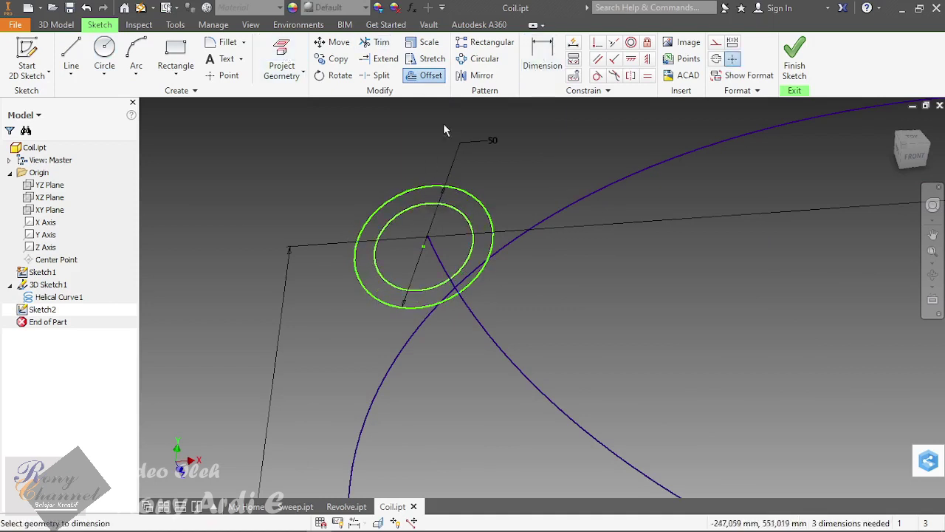
{"action": "left_click", "coordinate": [422, 196]}
{"action": "left_click", "coordinate": [420, 196]}
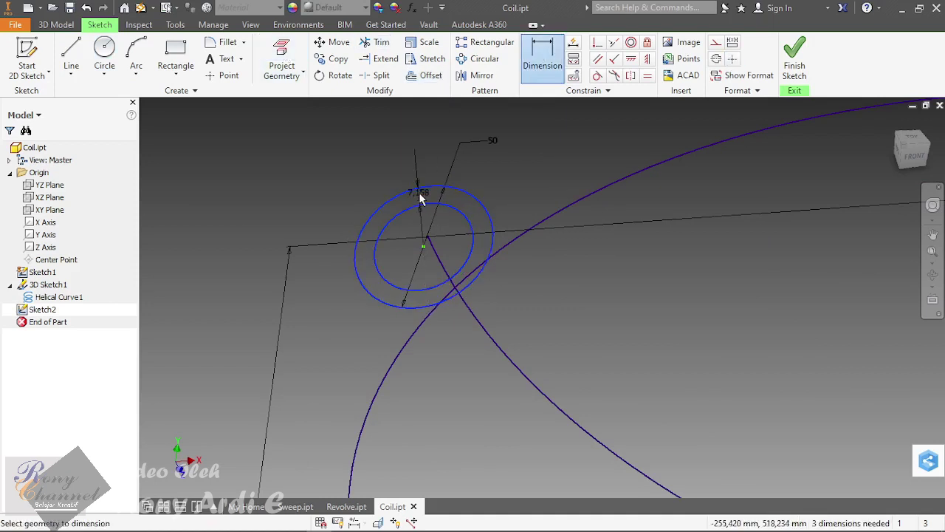
{"action": "left_click", "coordinate": [420, 194]}
{"action": "type", "text": "6"}
{"action": "key", "text": "Return"}
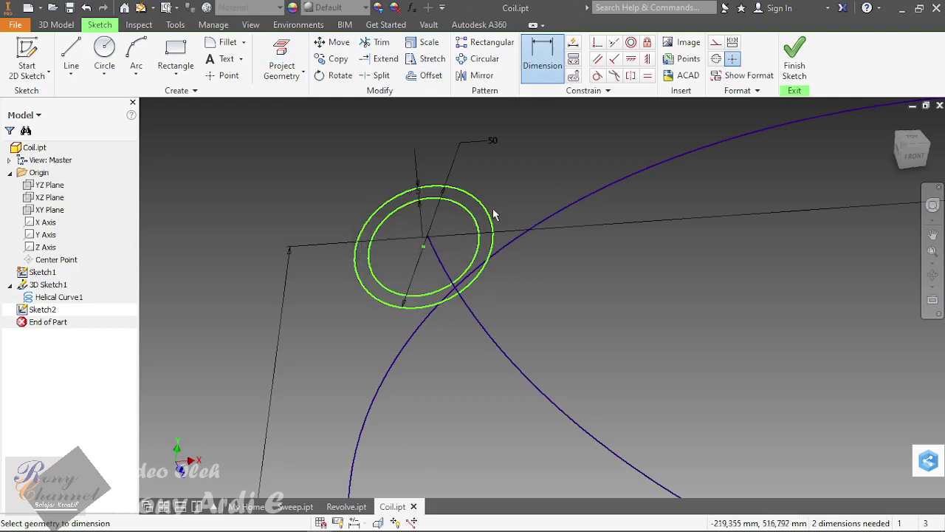
{"action": "scroll", "coordinate": [423, 248], "scroll_direction": "down", "scroll_amount": 3}
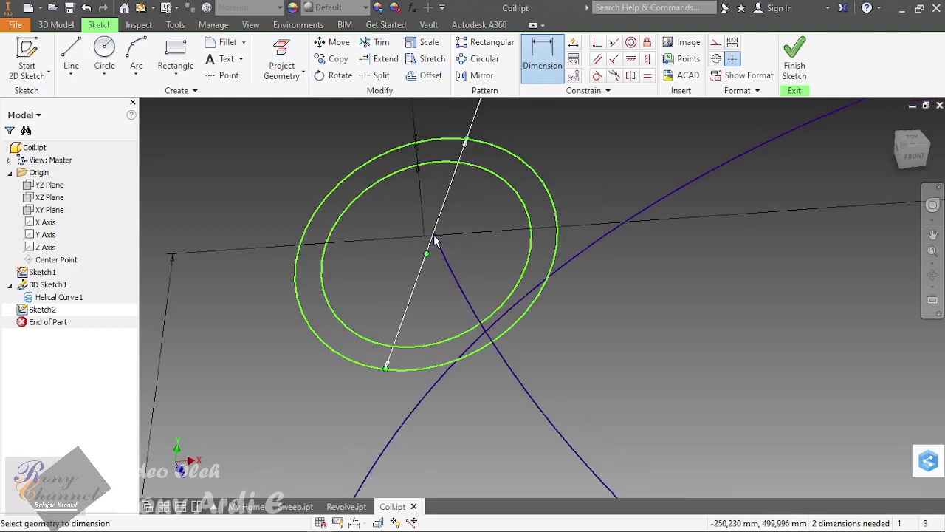
{"action": "left_click", "coordinate": [597, 45]}
{"action": "left_click", "coordinate": [428, 255]}
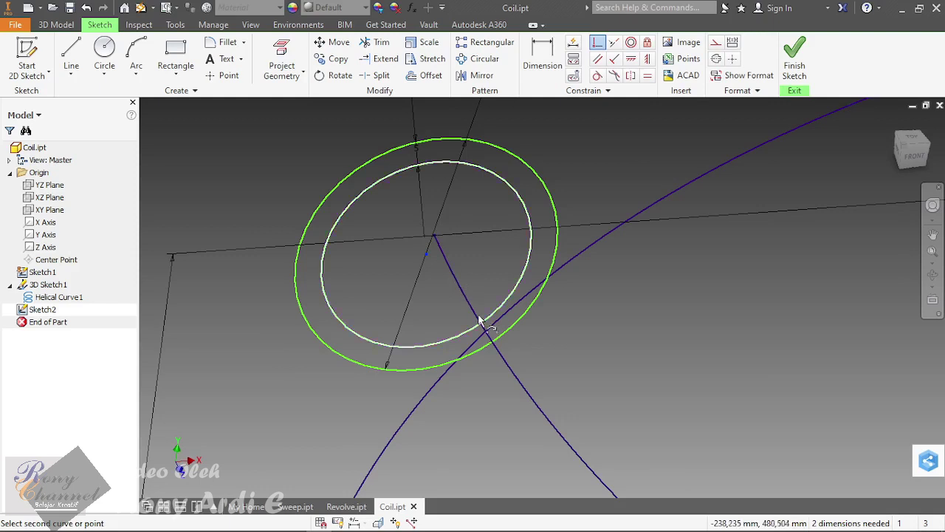
{"action": "scroll", "coordinate": [306, 291], "scroll_direction": "down", "scroll_amount": 3}
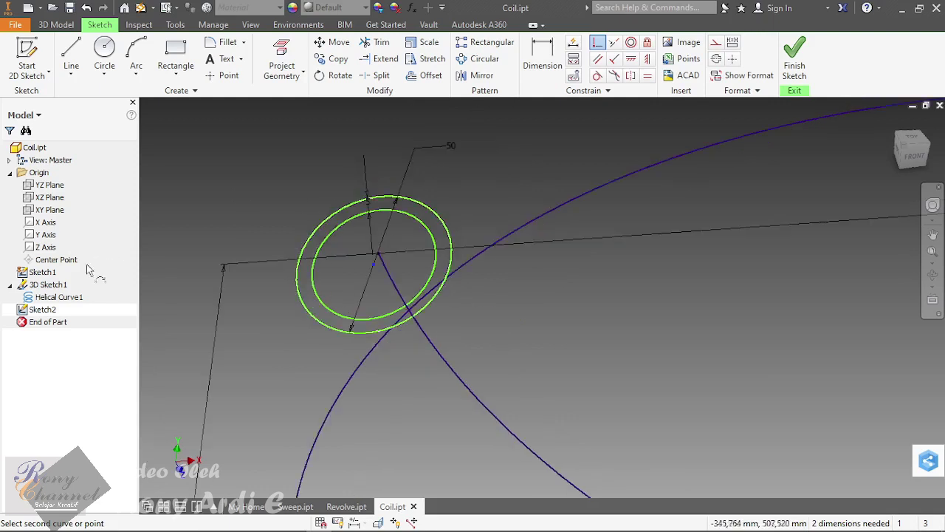
{"action": "right_click", "coordinate": [549, 191]}
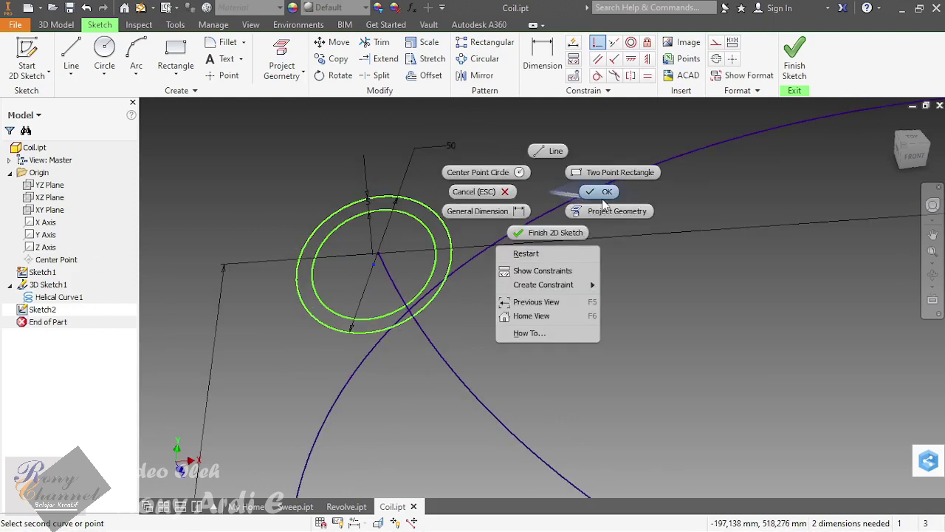
{"action": "left_click", "coordinate": [584, 190]}
{"action": "scroll", "coordinate": [390, 234], "scroll_direction": "up", "scroll_amount": 3}
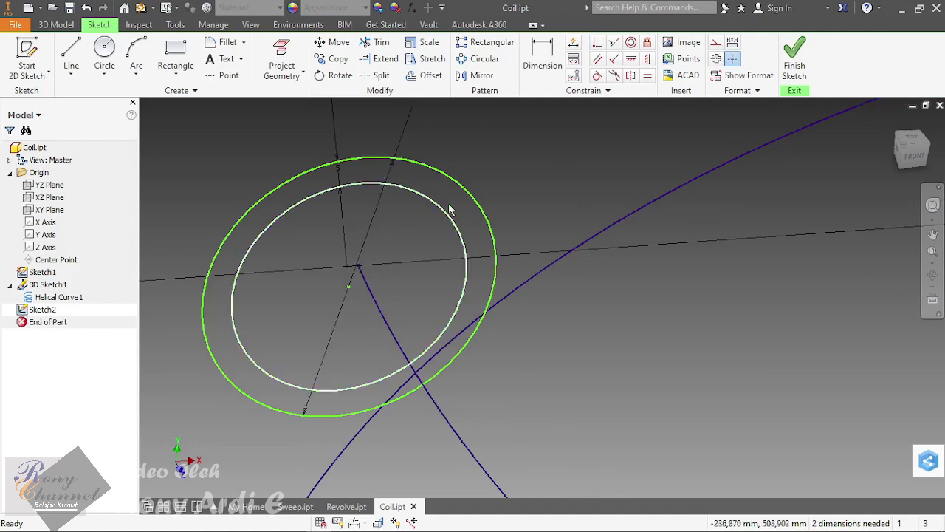
{"action": "scroll", "coordinate": [457, 222], "scroll_direction": "down", "scroll_amount": 3}
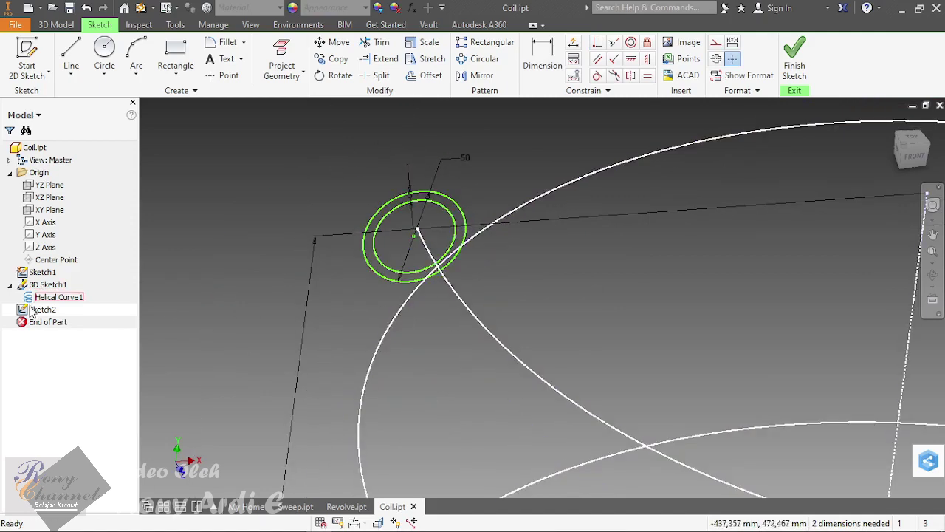
Step: Project the upper end point of the helical curve into the profile sketch
{"action": "left_click", "coordinate": [282, 46]}
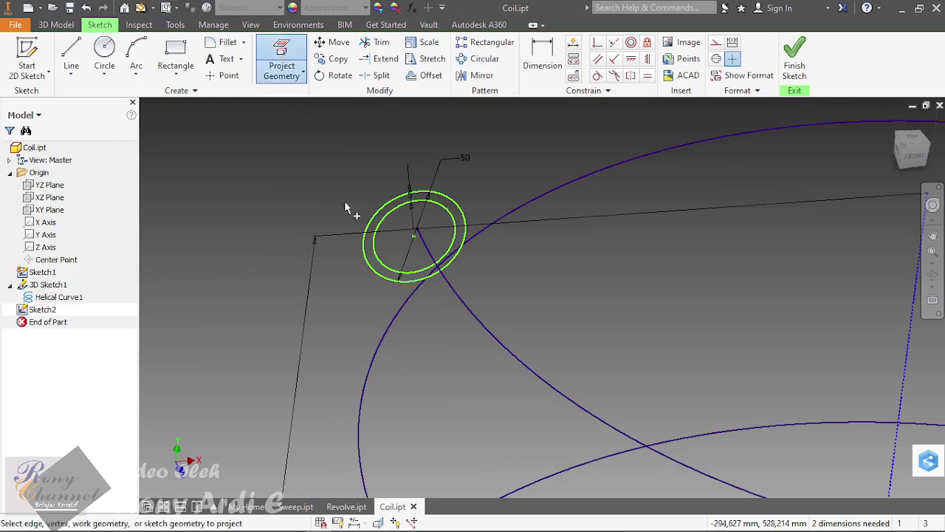
{"action": "scroll", "coordinate": [377, 233], "scroll_direction": "up", "scroll_amount": 5}
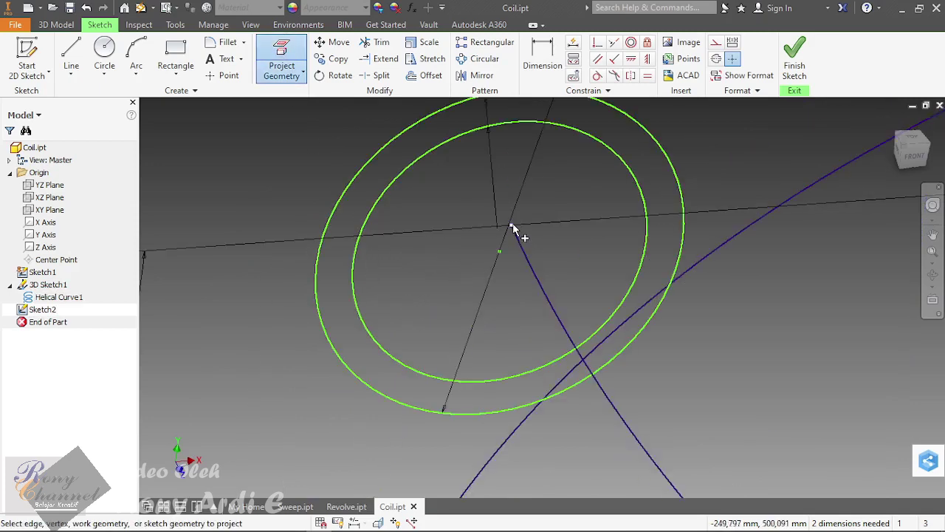
{"action": "scroll", "coordinate": [451, 203], "scroll_direction": "down", "scroll_amount": 5}
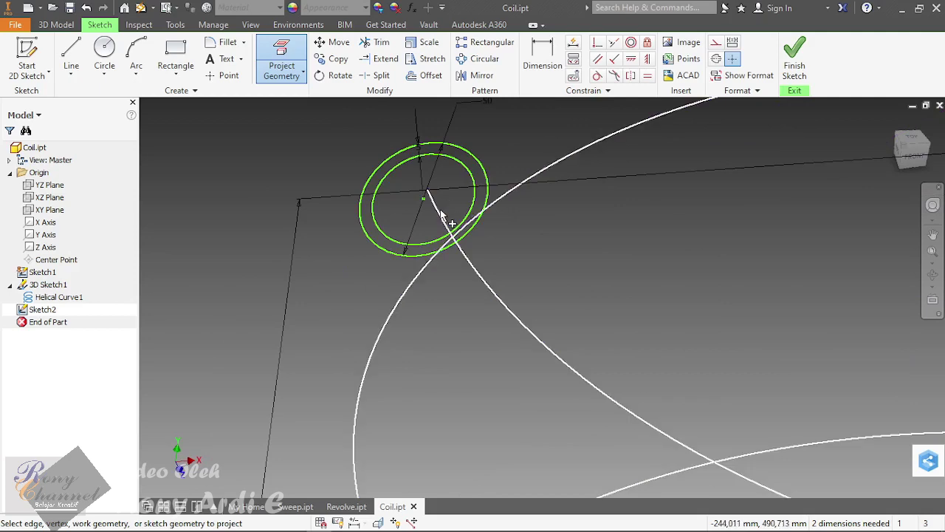
{"action": "scroll", "coordinate": [436, 218], "scroll_direction": "up", "scroll_amount": 5}
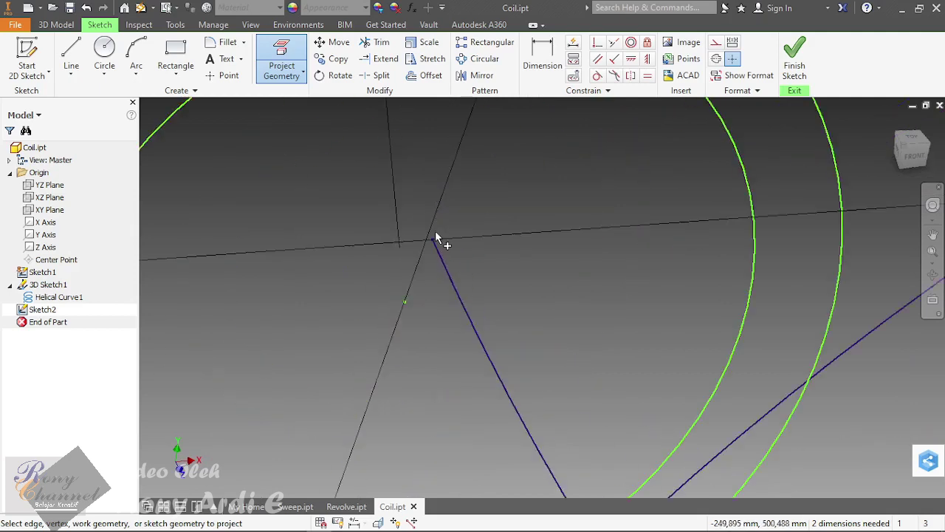
{"action": "left_click", "coordinate": [434, 242]}
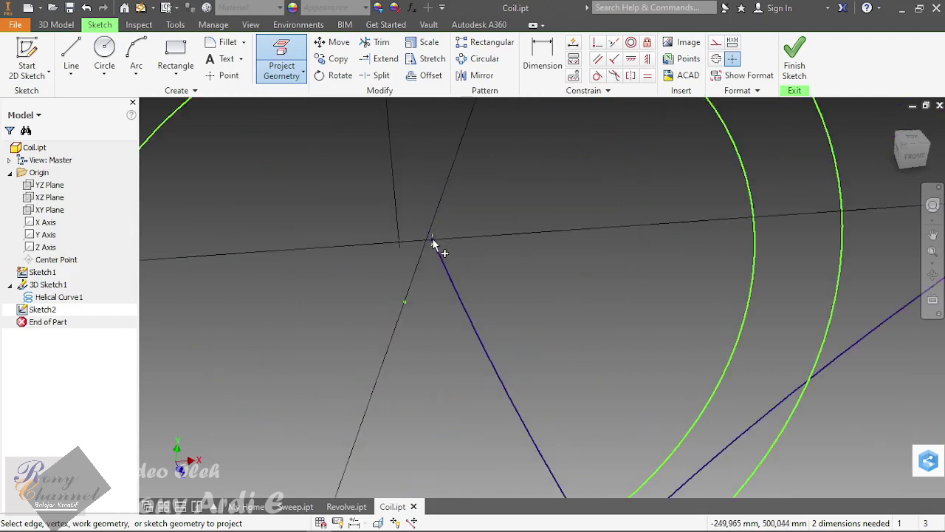
Step: Finish the profile sketch and reopen it for editing in the home view
{"action": "left_click", "coordinate": [789, 62]}
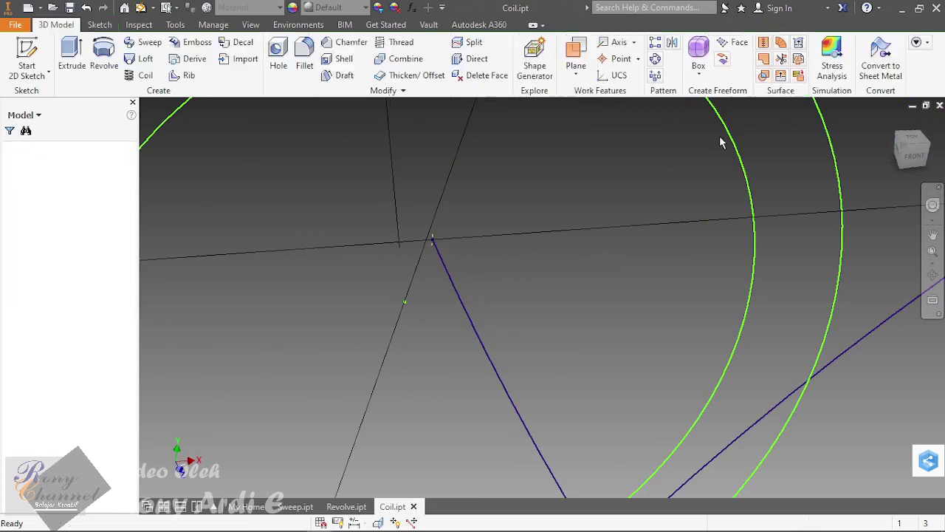
{"action": "double_click", "coordinate": [37, 310]}
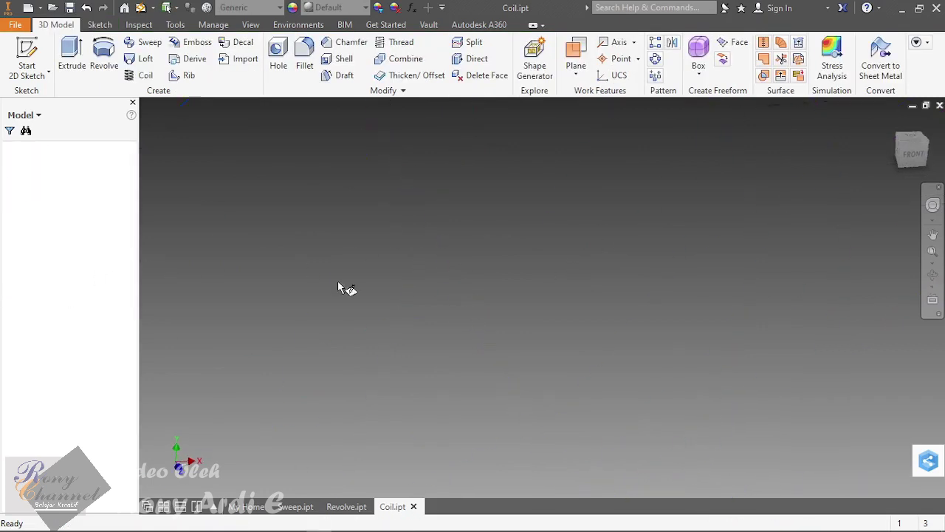
{"action": "left_click", "coordinate": [893, 123]}
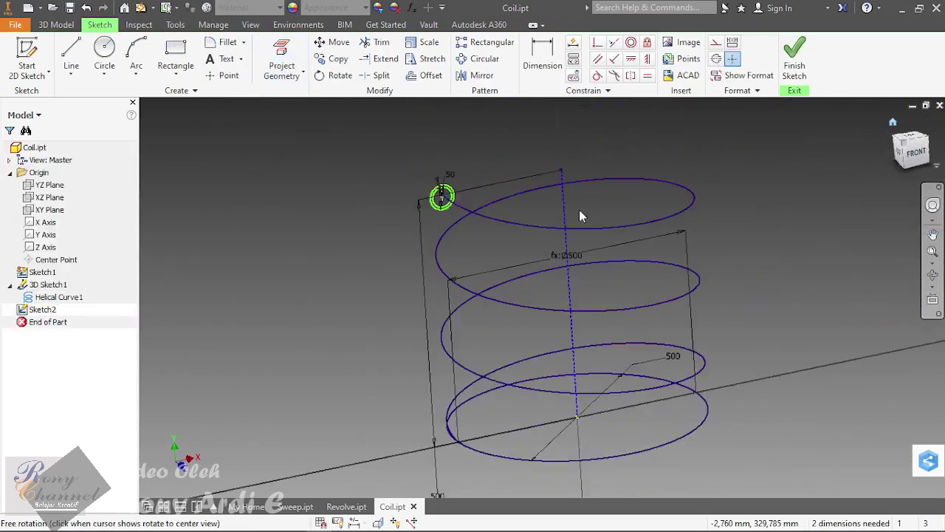
Step: Make the centre of the concentric circles coincident with the projected end point of the helical curve
{"action": "scroll", "coordinate": [485, 258], "scroll_direction": "up", "scroll_amount": 6}
{"action": "scroll", "coordinate": [436, 145], "scroll_direction": "up", "scroll_amount": 3}
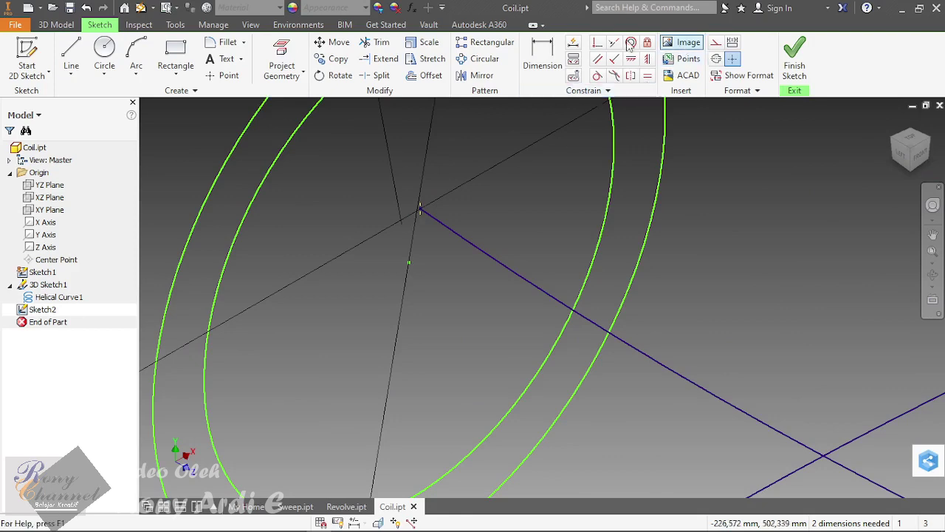
{"action": "left_click", "coordinate": [598, 43]}
{"action": "left_click", "coordinate": [410, 262]}
{"action": "left_click", "coordinate": [421, 210]}
{"action": "scroll", "coordinate": [352, 267], "scroll_direction": "down", "scroll_amount": 5}
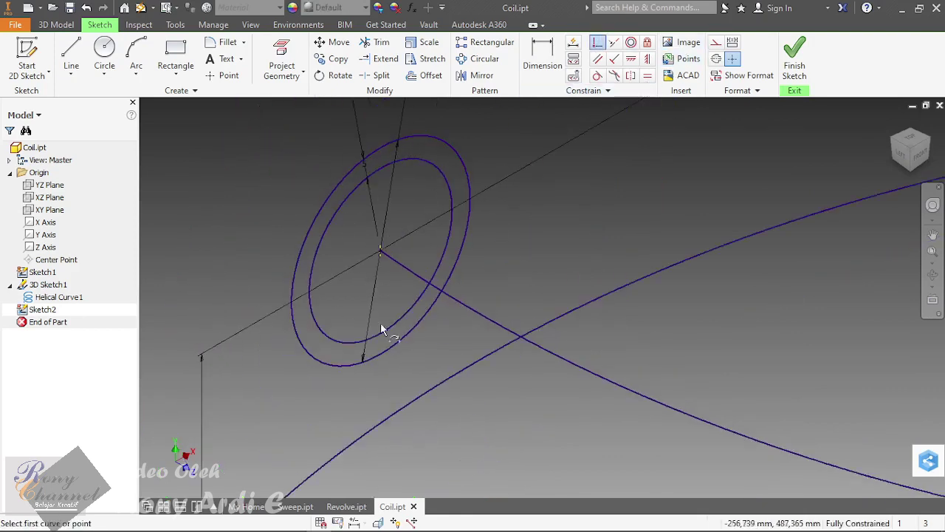
Step: Check the ring profile's position on the helix end and finish the 2D sketch
{"action": "scroll", "coordinate": [258, 222], "scroll_direction": "down", "scroll_amount": 3}
{"action": "scroll", "coordinate": [303, 251], "scroll_direction": "down", "scroll_amount": 1}
{"action": "scroll", "coordinate": [272, 177], "scroll_direction": "up", "scroll_amount": 5}
{"action": "scroll", "coordinate": [272, 177], "scroll_direction": "up", "scroll_amount": 6}
{"action": "scroll", "coordinate": [302, 175], "scroll_direction": "down", "scroll_amount": 5}
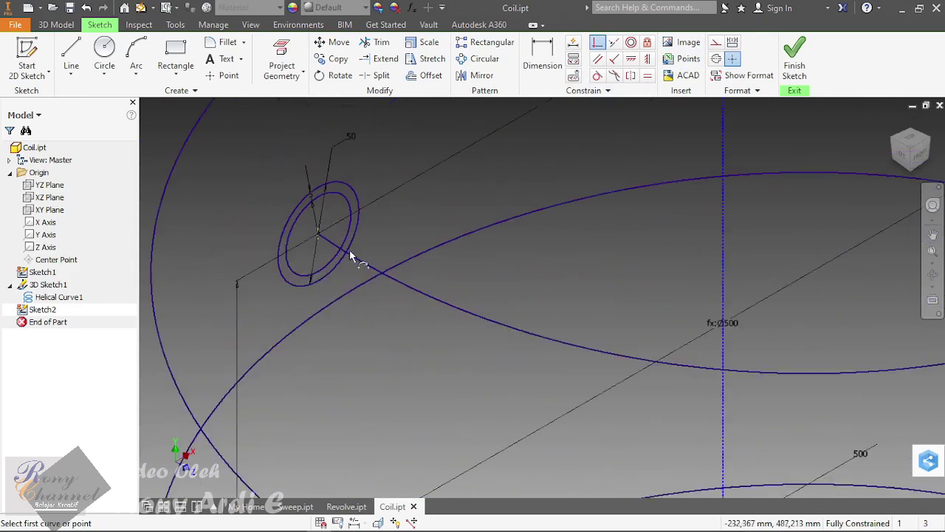
{"action": "scroll", "coordinate": [325, 297], "scroll_direction": "down", "scroll_amount": 1}
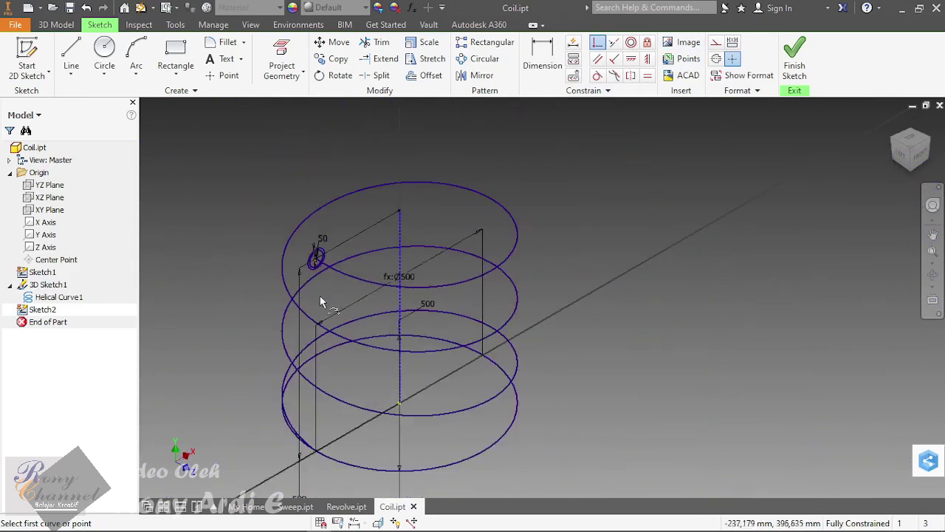
{"action": "scroll", "coordinate": [310, 247], "scroll_direction": "up", "scroll_amount": 2}
{"action": "right_click", "coordinate": [352, 161]}
{"action": "left_click", "coordinate": [413, 160]}
{"action": "left_click", "coordinate": [332, 220]}
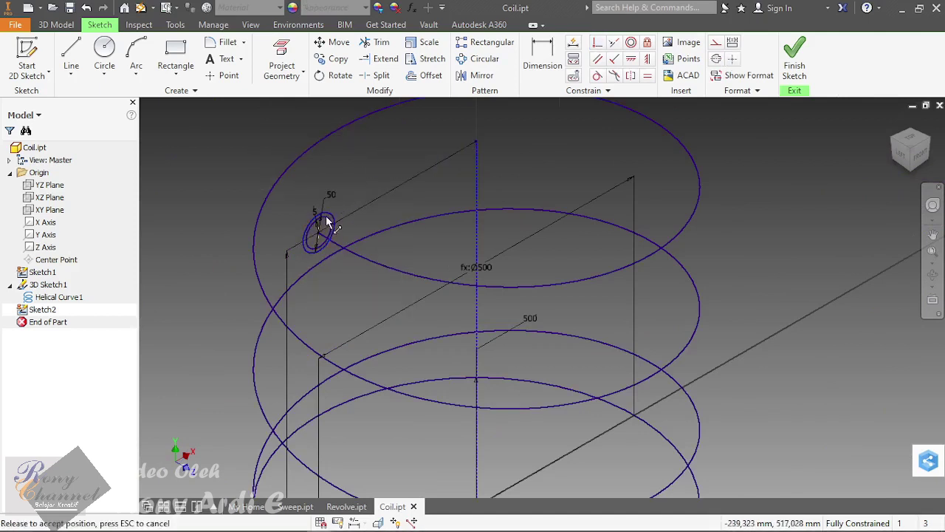
{"action": "left_click", "coordinate": [795, 58]}
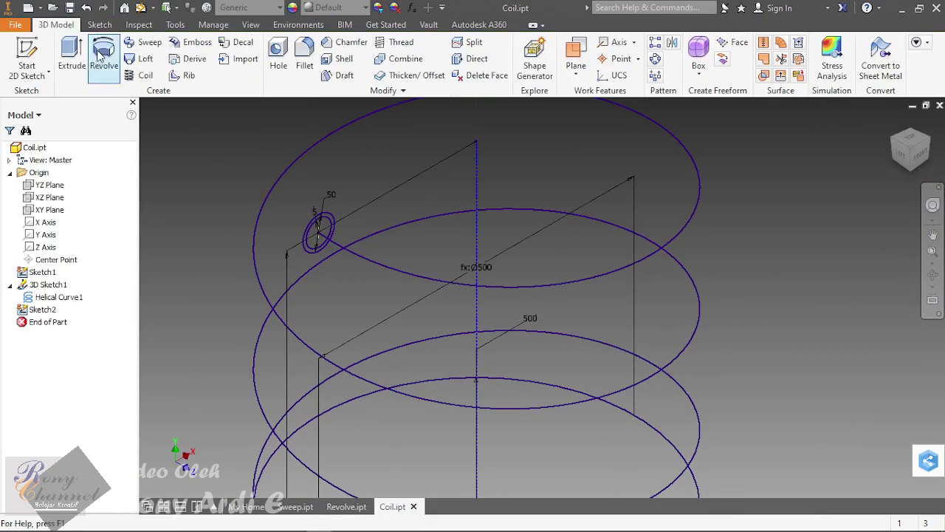
{"action": "left_click", "coordinate": [145, 42]}
{"action": "scroll", "coordinate": [750, 284], "scroll_direction": "down", "scroll_amount": 3}
{"action": "scroll", "coordinate": [564, 300], "scroll_direction": "up", "scroll_amount": 5}
{"action": "left_click", "coordinate": [520, 241]}
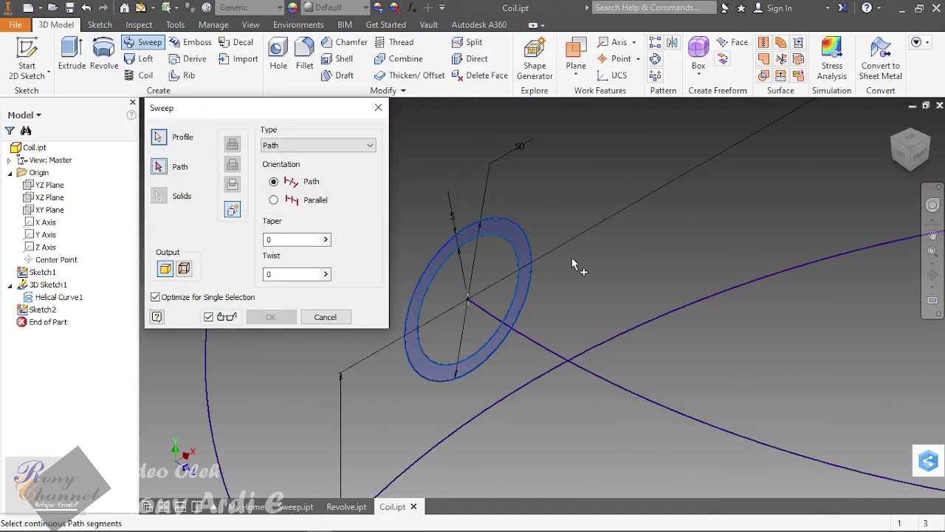
{"action": "left_click", "coordinate": [310, 323]}
Step: Sweep the ring between the two circles along the helical curve as a solid with path orientation, 0 taper and 0 twist
{"action": "left_click", "coordinate": [150, 43]}
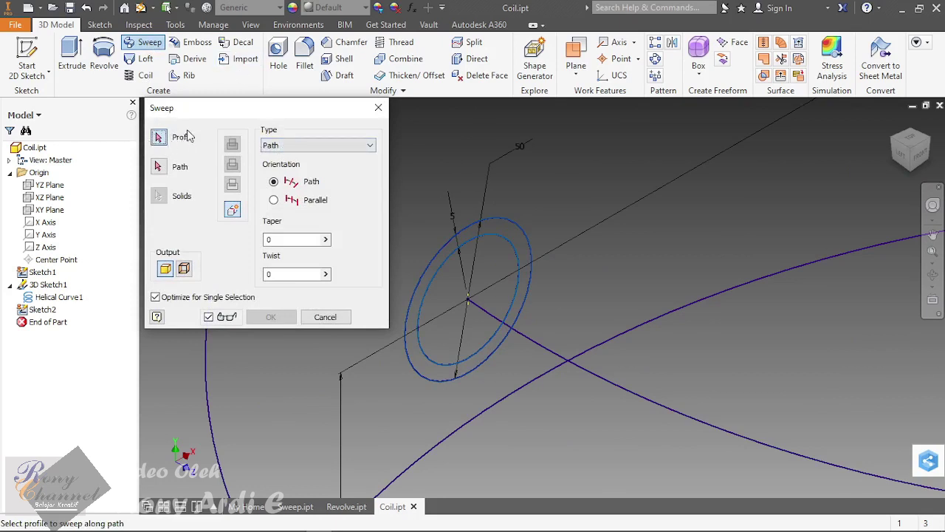
{"action": "left_click", "coordinate": [519, 233]}
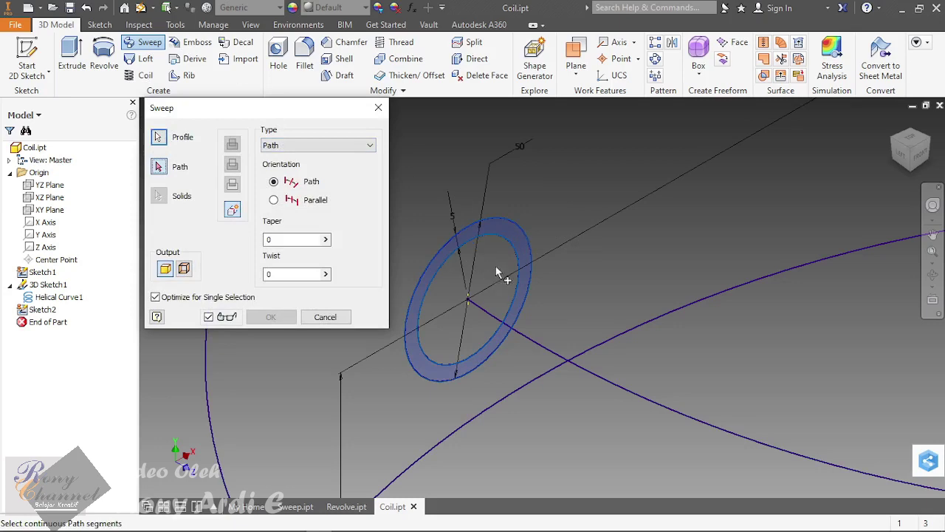
{"action": "scroll", "coordinate": [501, 181], "scroll_direction": "down", "scroll_amount": 2}
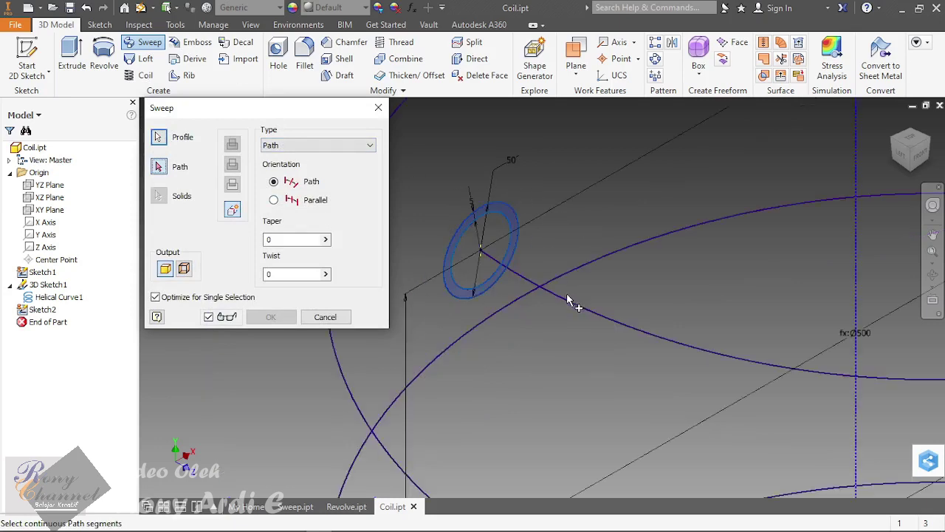
{"action": "scroll", "coordinate": [582, 223], "scroll_direction": "down", "scroll_amount": 5}
{"action": "left_click", "coordinate": [607, 241]}
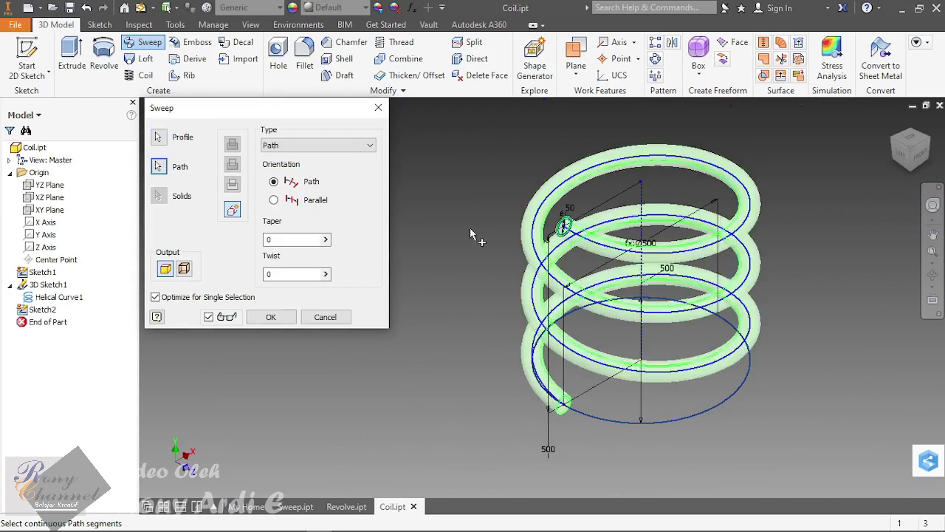
{"action": "left_click", "coordinate": [270, 318]}
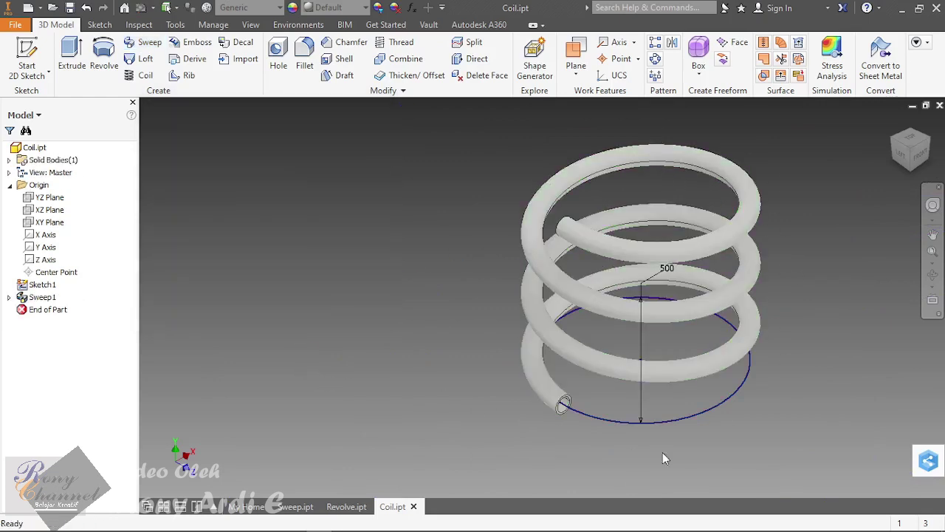
Step: Make the sweep's helix path sketch and ring profile sketch visible together in the model
{"action": "scroll", "coordinate": [571, 395], "scroll_direction": "up", "scroll_amount": 3}
{"action": "scroll", "coordinate": [473, 299], "scroll_direction": "down", "scroll_amount": 5}
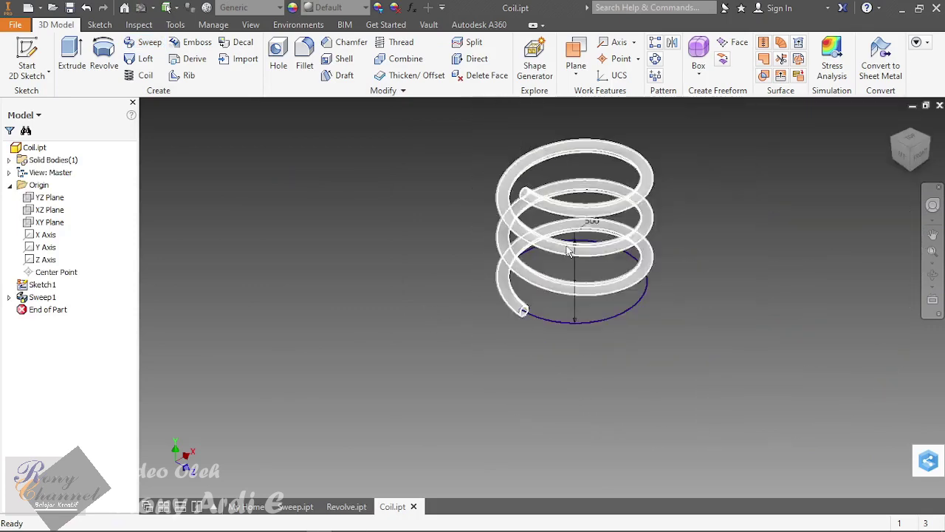
{"action": "left_click", "coordinate": [9, 297]}
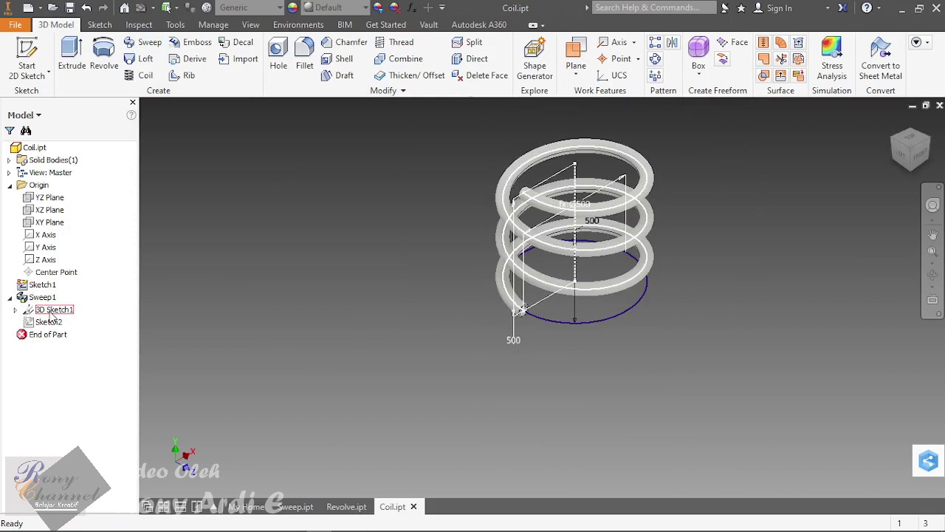
{"action": "left_click", "coordinate": [52, 310]}
{"action": "left_click", "coordinate": [53, 325], "text": "ctrl"}
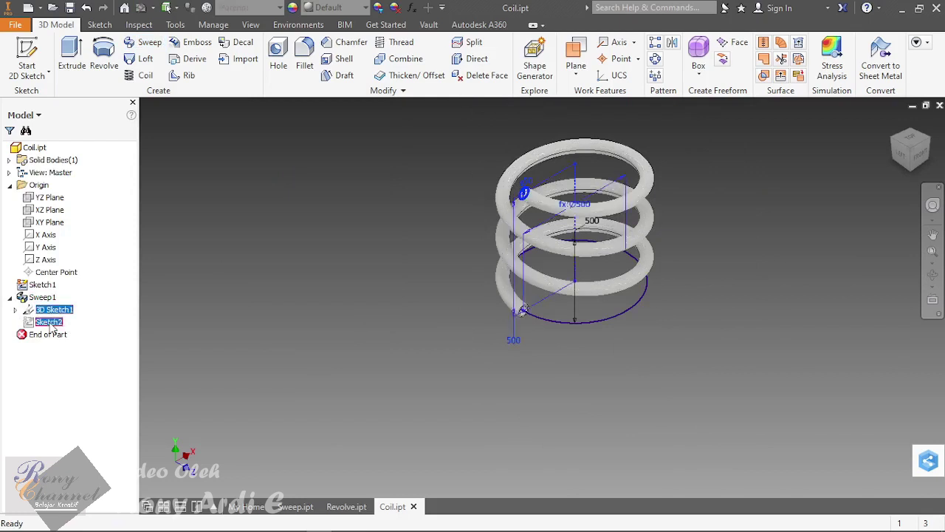
{"action": "right_click", "coordinate": [50, 323]}
{"action": "left_click", "coordinate": [111, 404]}
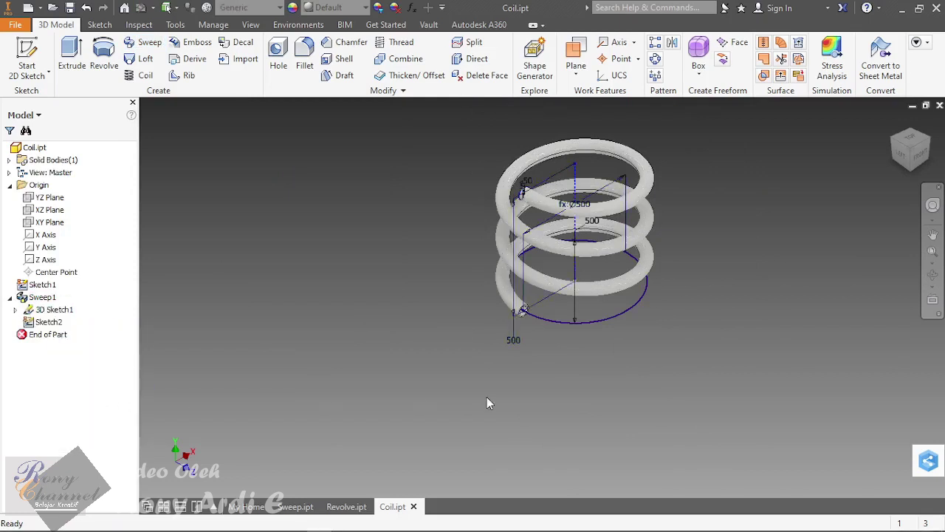
Step: Set the helical curve's height dimension to 1000 mm and update the swept coil
{"action": "scroll", "coordinate": [557, 135], "scroll_direction": "up", "scroll_amount": 3}
{"action": "scroll", "coordinate": [317, 376], "scroll_direction": "down", "scroll_amount": 3}
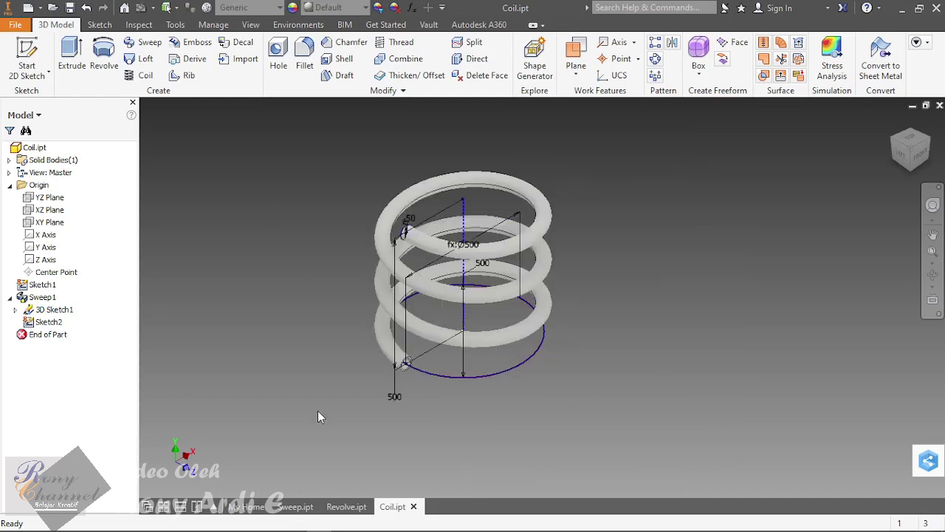
{"action": "left_click_drag", "start_coordinate": [395, 397], "coordinate": [398, 399]}
{"action": "double_click", "coordinate": [397, 398]}
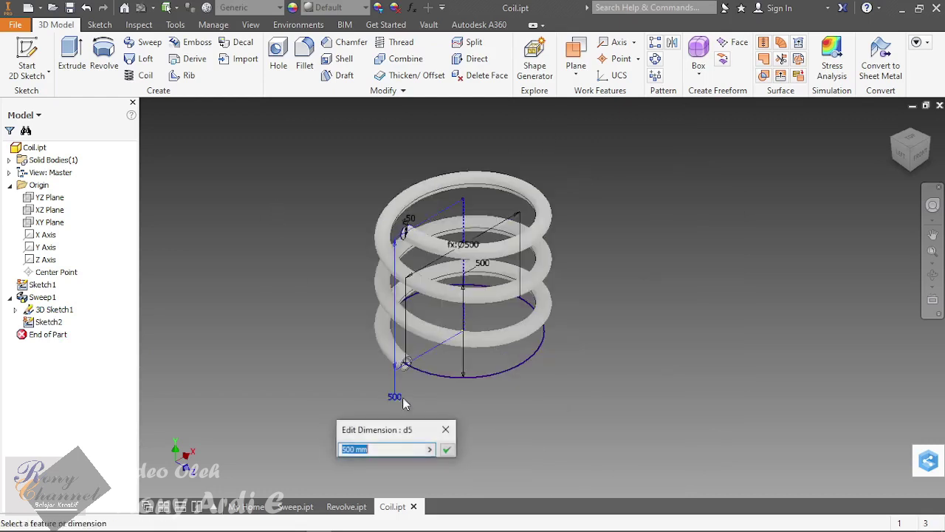
{"action": "type", "text": "1000"}
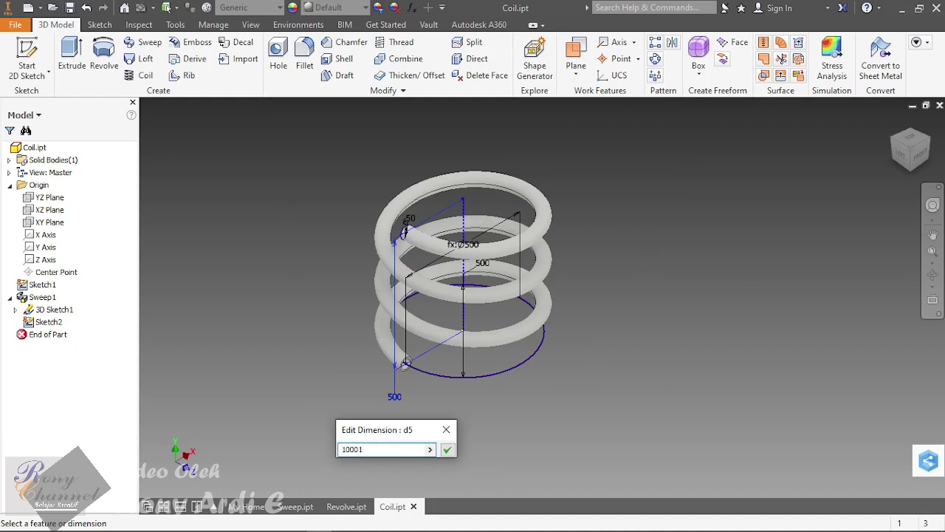
{"action": "key", "text": "Return"}
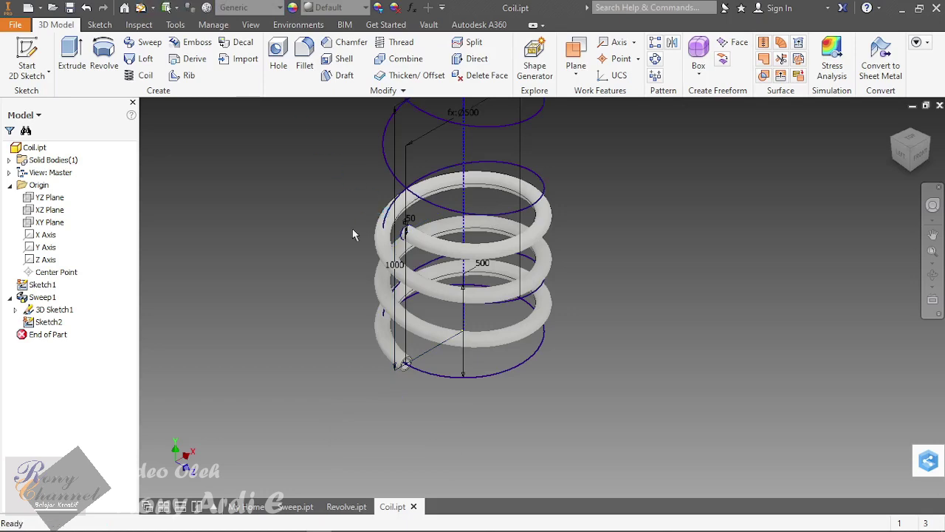
{"action": "scroll", "coordinate": [405, 368], "scroll_direction": "down", "scroll_amount": 2}
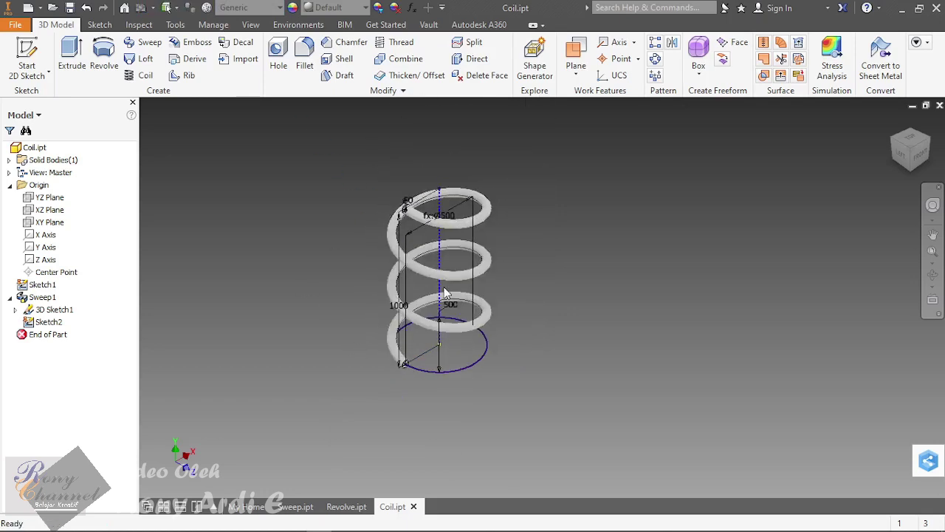
Step: Set the base circle's diameter to 600 mm and update the coil to match
{"action": "scroll", "coordinate": [445, 293], "scroll_direction": "up", "scroll_amount": 2}
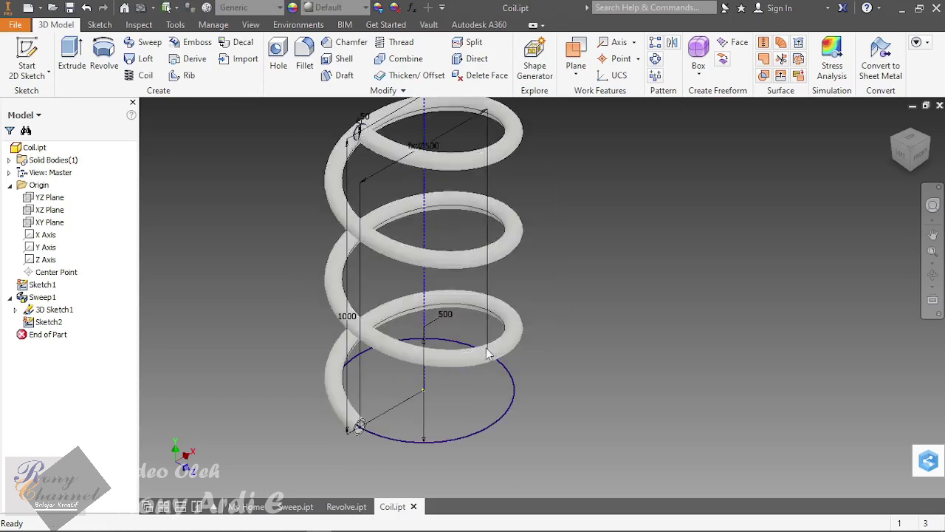
{"action": "double_click", "coordinate": [445, 314]}
{"action": "type", "text": "60"}
{"action": "key", "text": "Return"}
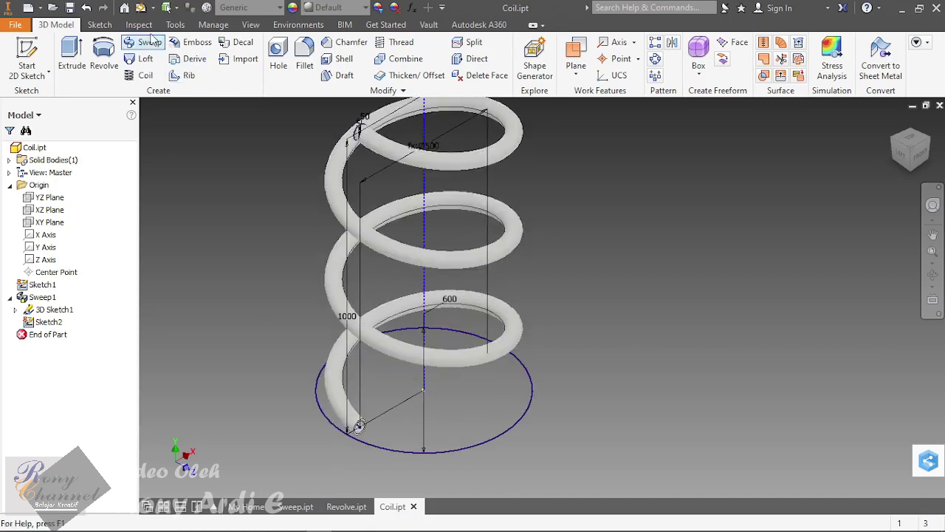
{"action": "scroll", "coordinate": [499, 413], "scroll_direction": "down", "scroll_amount": 3}
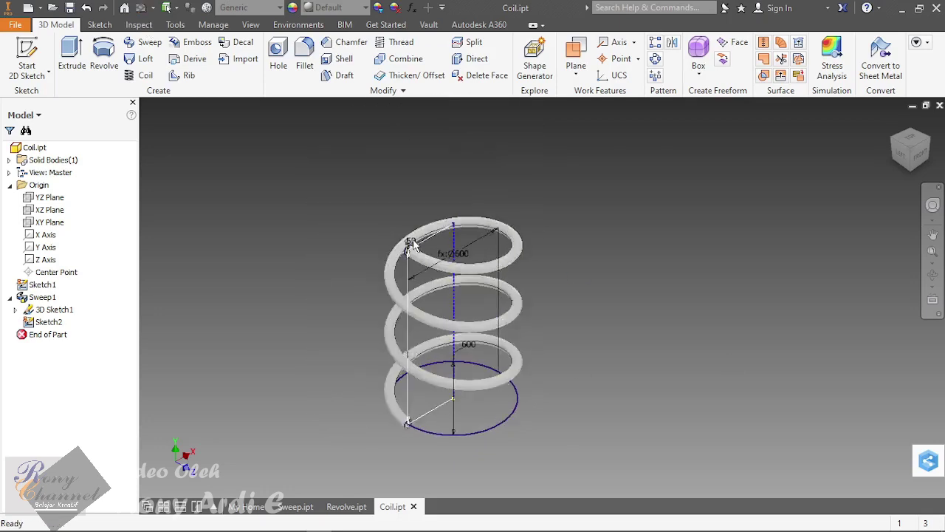
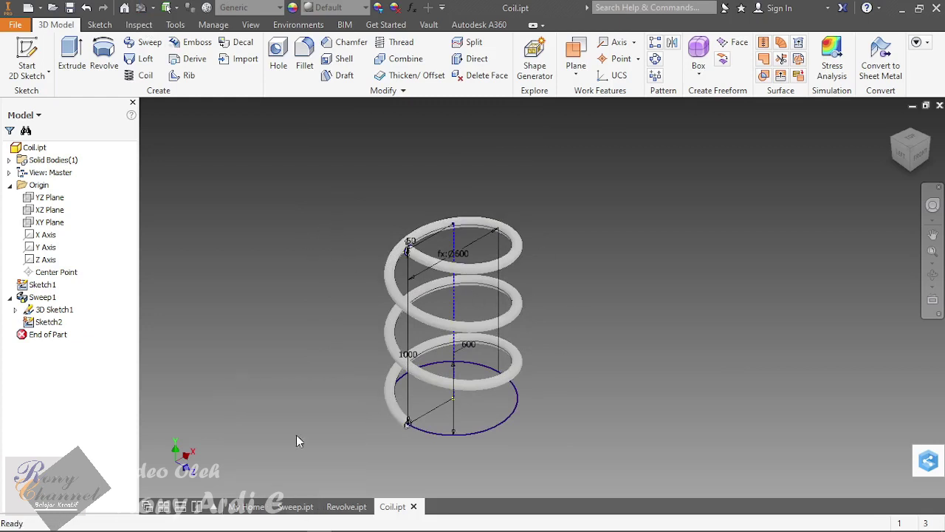
Step: Review the Sweep.ipt and Revolve.ipt parts and the saved files in the Tutorial Dasar folder, and return to Coil.ipt
{"action": "left_click", "coordinate": [295, 507]}
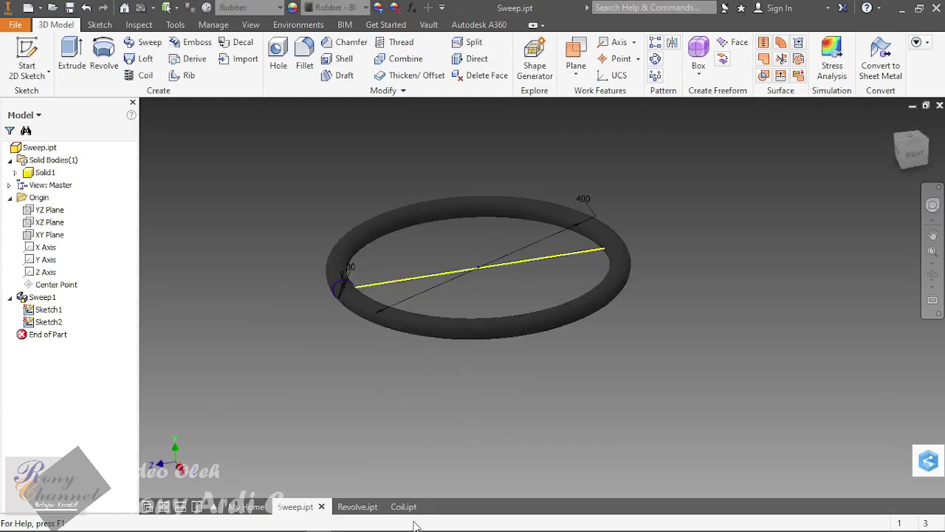
{"action": "left_click", "coordinate": [352, 508]}
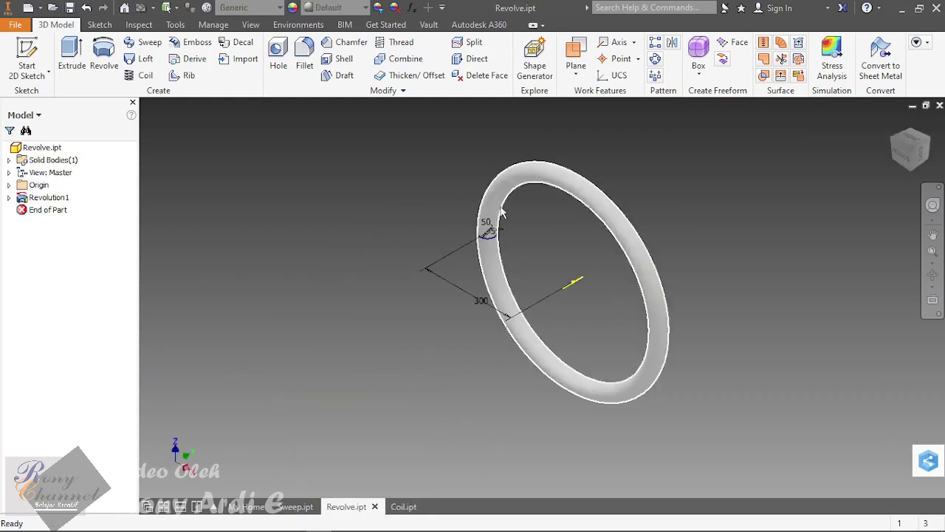
{"action": "mouse_move", "coordinate": [405, 510]}
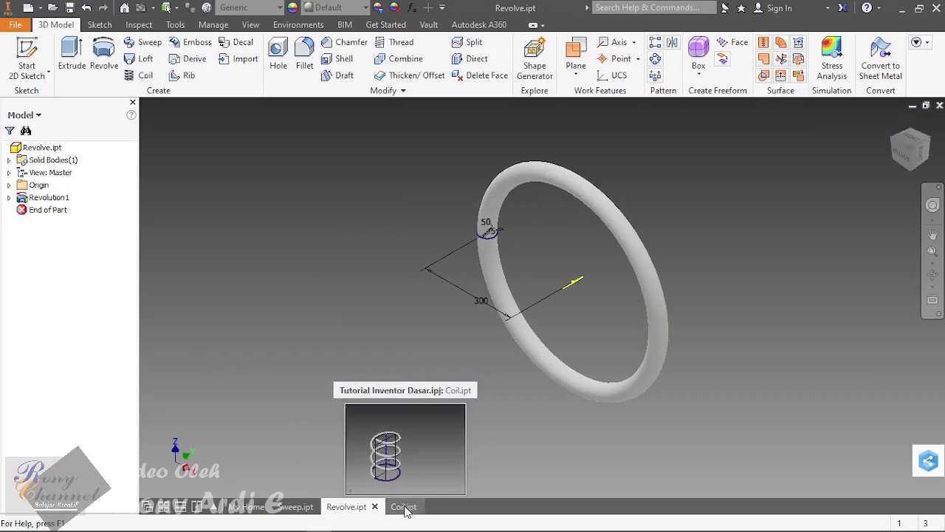
{"action": "mouse_move", "coordinate": [291, 508]}
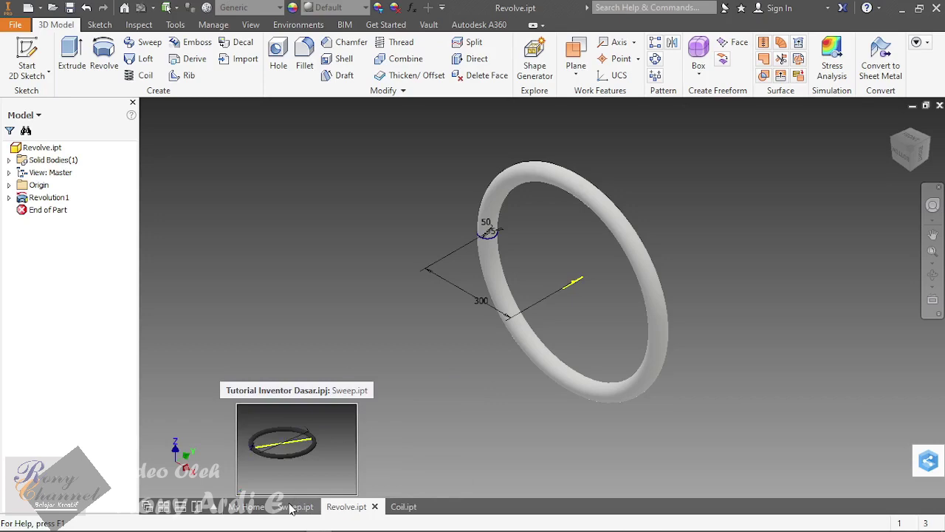
{"action": "left_click", "coordinate": [52, 7]}
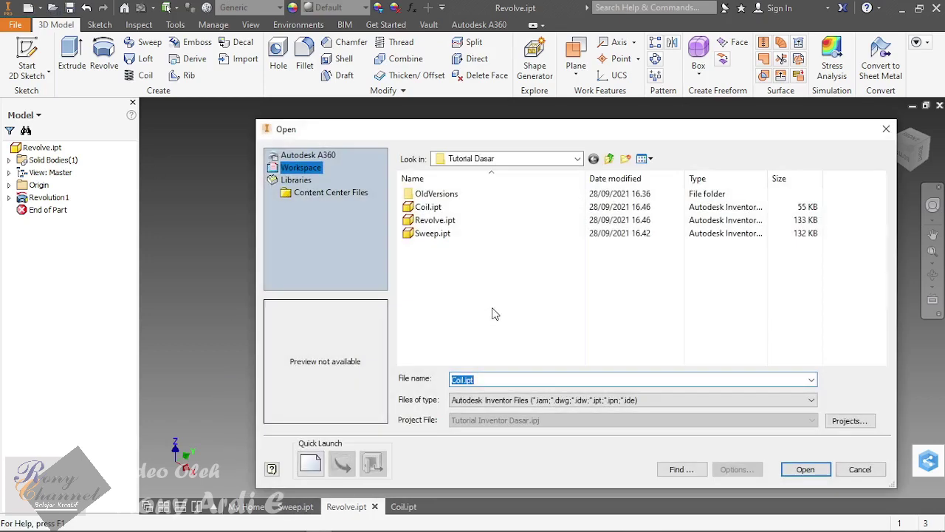
{"action": "left_click", "coordinate": [859, 471]}
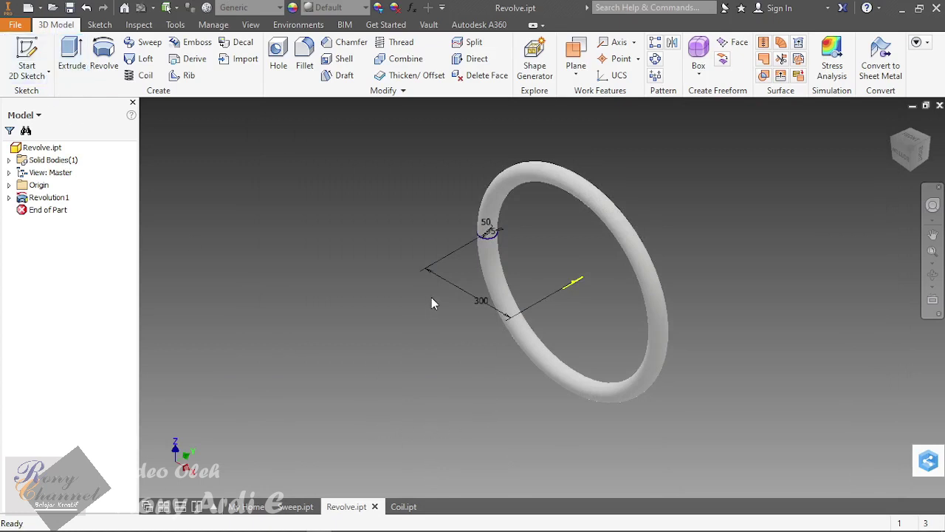
{"action": "left_click", "coordinate": [404, 507]}
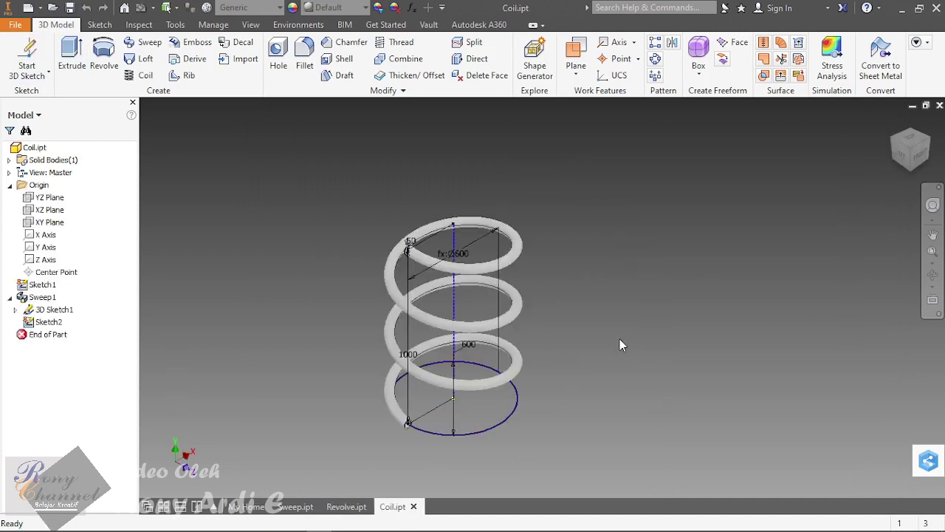